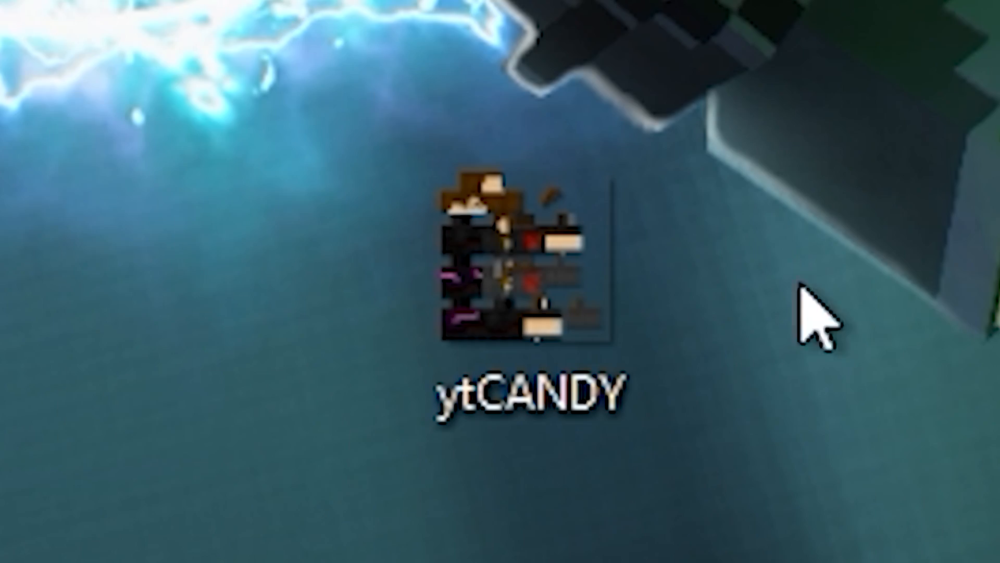
Step: Open the ytCANDY skin in paint.net and examine the hair strand on the torso texture
right_click(531, 315)
mouse_move(170, 135)
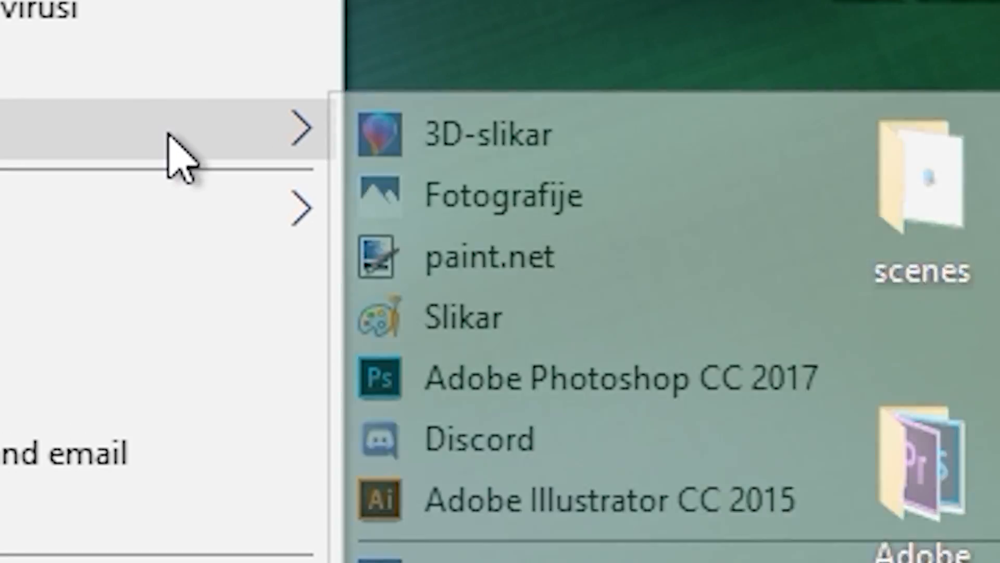
left_click(495, 256)
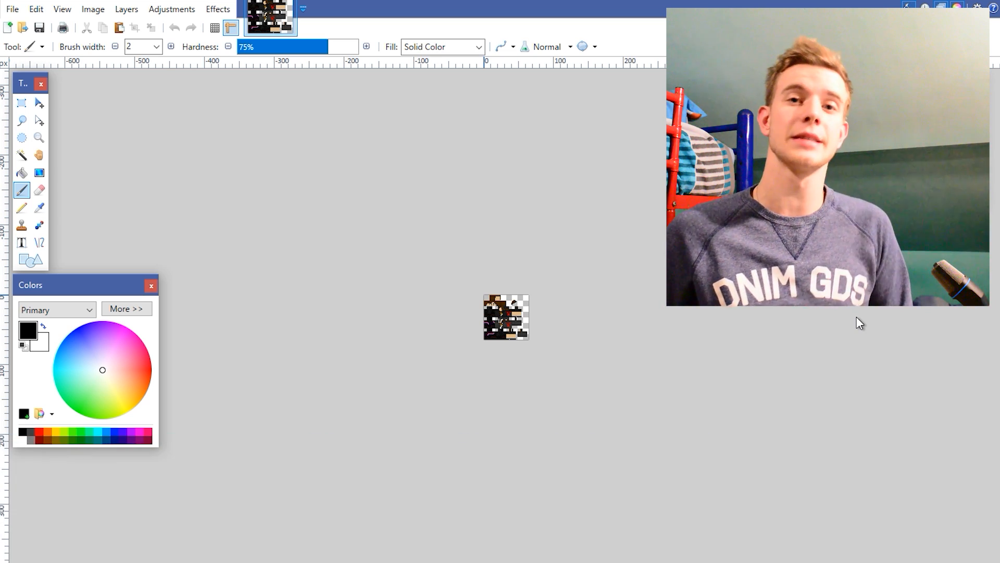
scroll(449, 322, "up", 10, "ctrl")
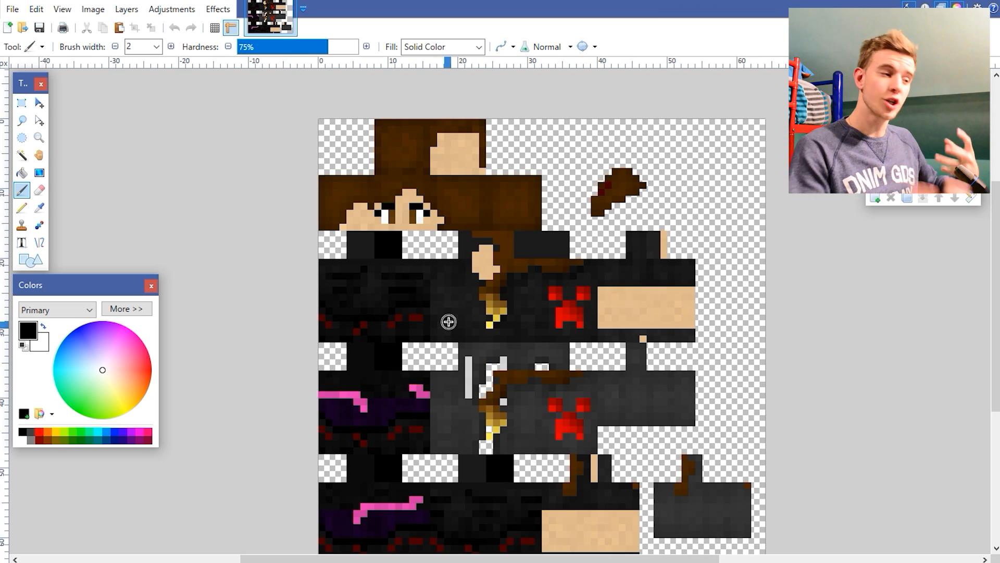
scroll(517, 335, "up", 5, "ctrl")
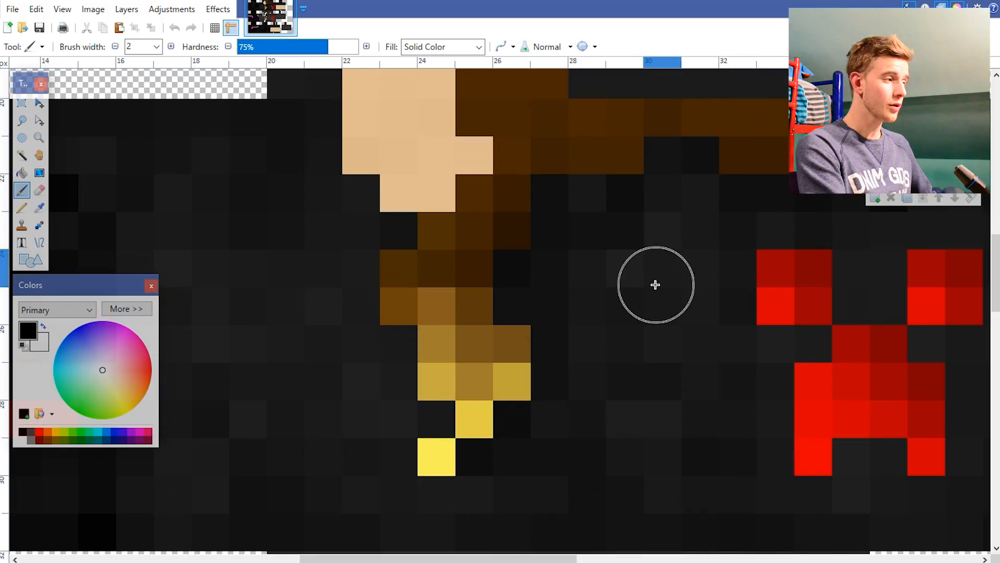
scroll(683, 284, "down", 5, "ctrl")
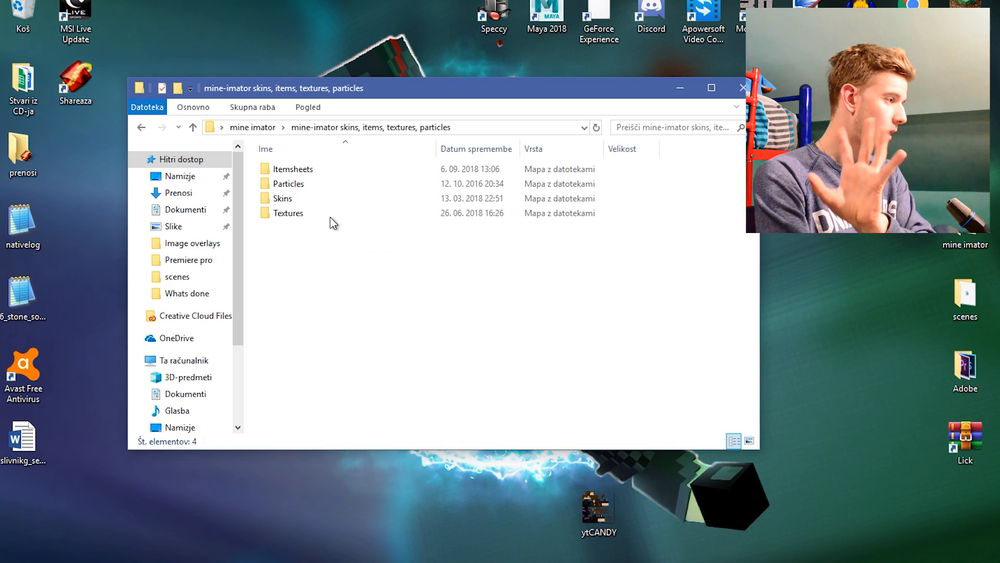
Step: Copy the Itemsheets 16x16 16_16 image from the Itemsheets folder and close the folder window
left_click(317, 174)
double_click(317, 174)
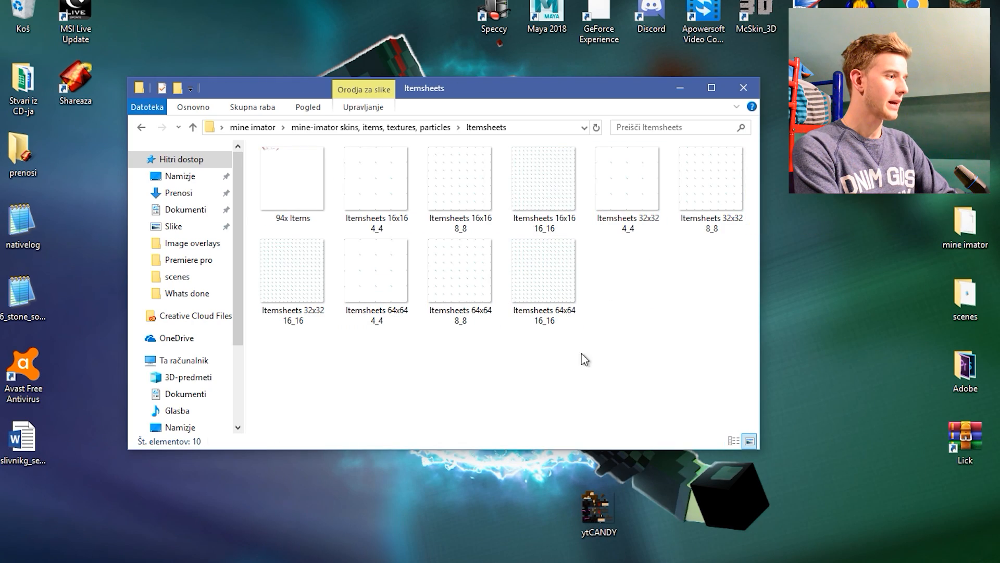
left_click(543, 201)
right_click(543, 201)
left_click(562, 227)
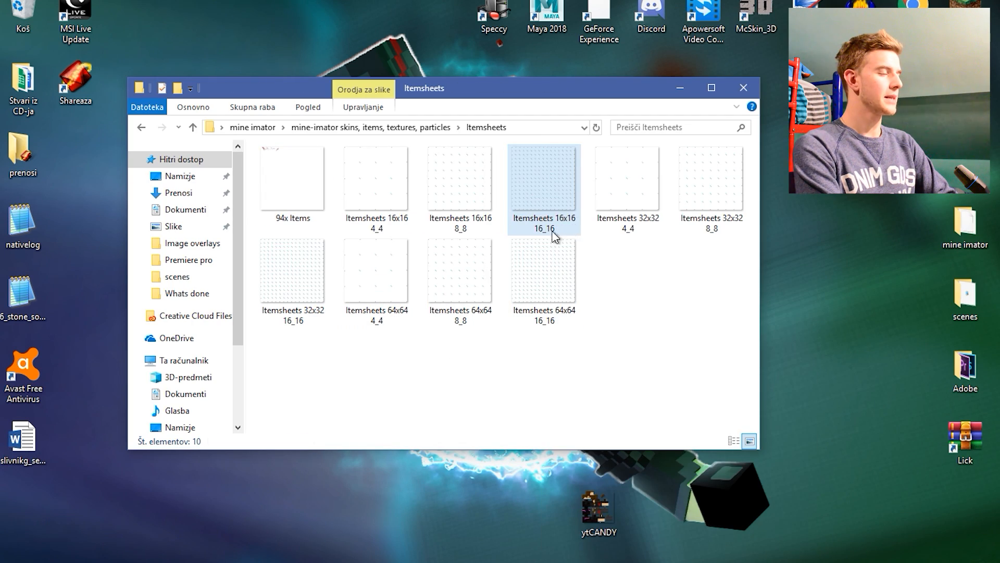
right_click(556, 236)
left_click(615, 499)
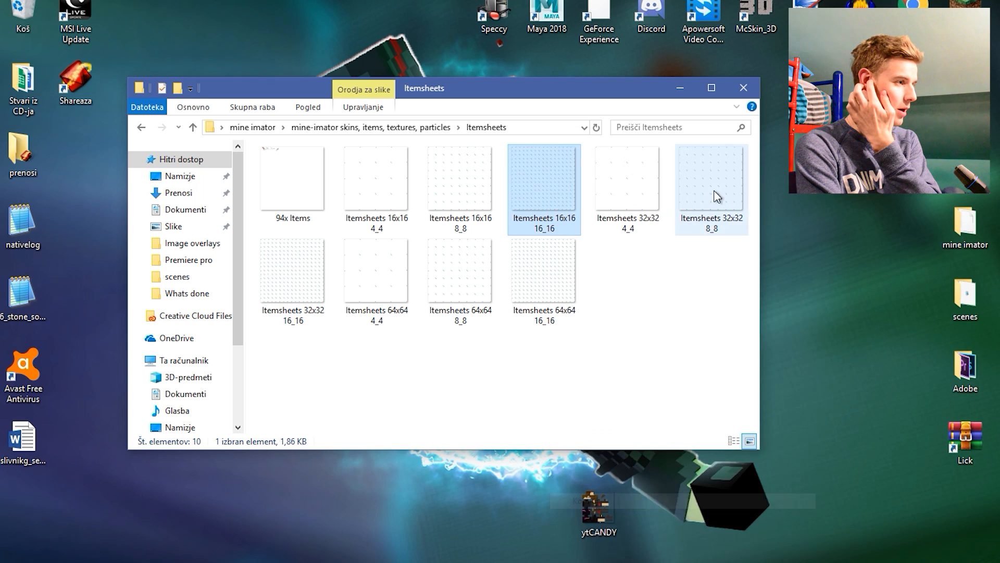
left_click(742, 94)
Step: Paste the copied item sheet onto the desktop and rename it hair_items
right_click(551, 183)
left_click(600, 244)
left_click_drag(550, 161, 395, 520)
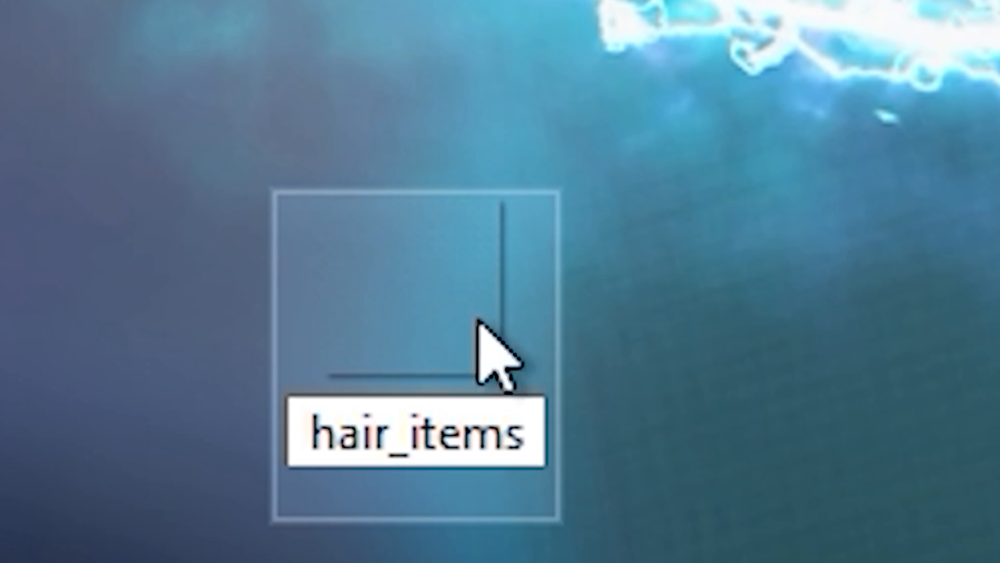
key("Return")
Step: Open the hair_items image in paint.net
right_click(398, 513)
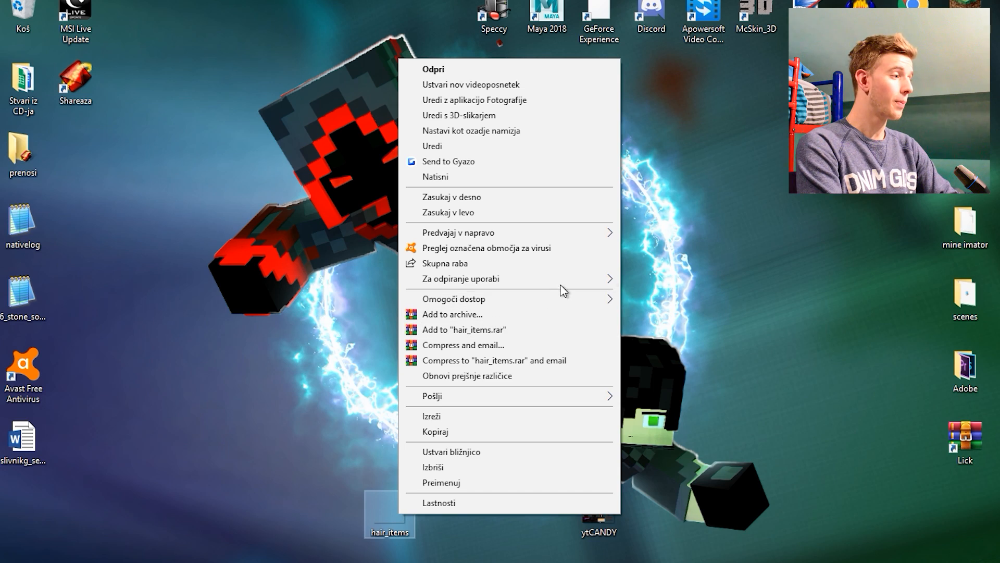
mouse_move(578, 279)
left_click(667, 311)
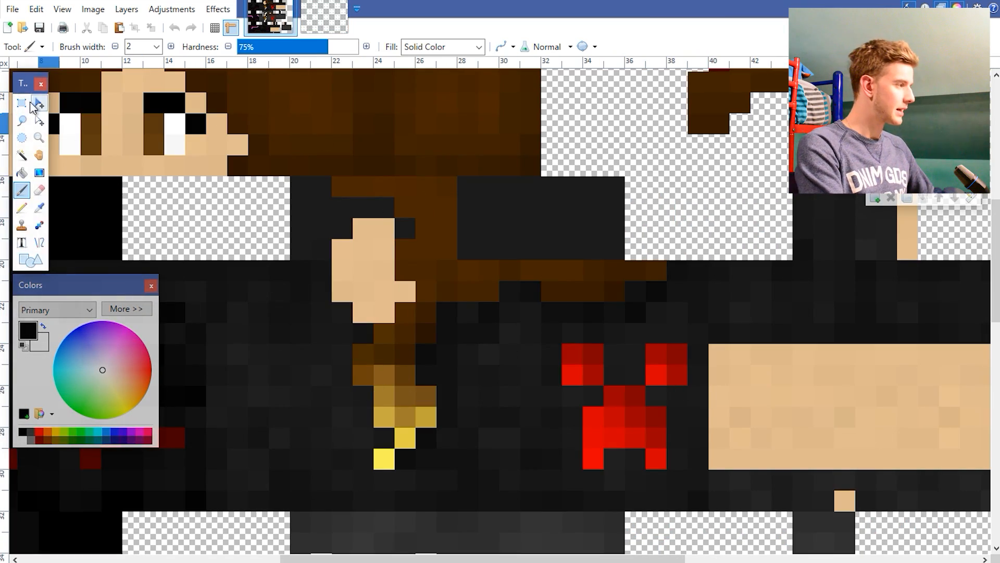
Step: Select the hanging hair strand on the skin's torso, an area about 5 by 10 pixels, and copy it
key("s")
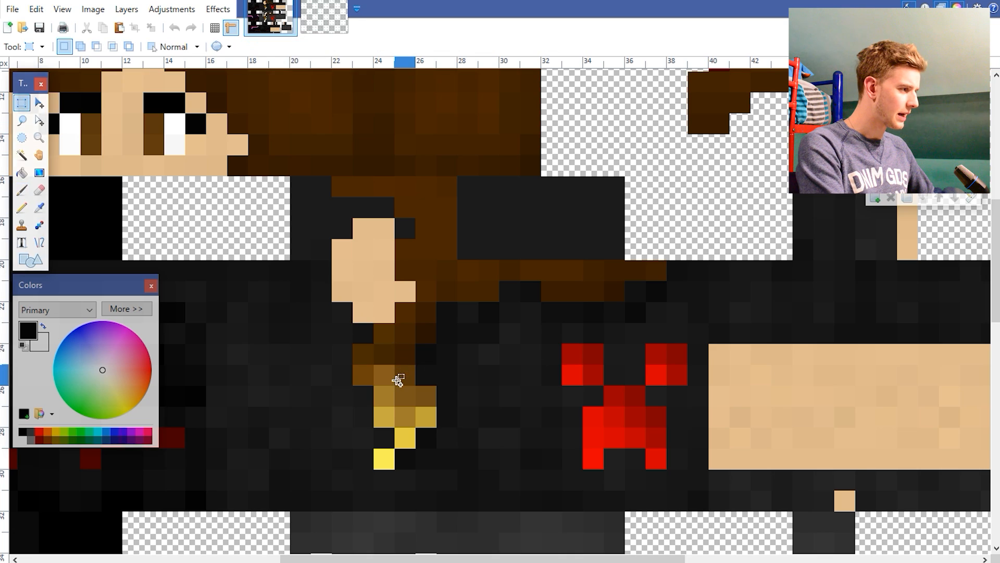
scroll(398, 378, "up", 1, "ctrl")
left_click_drag(471, 231, 358, 490)
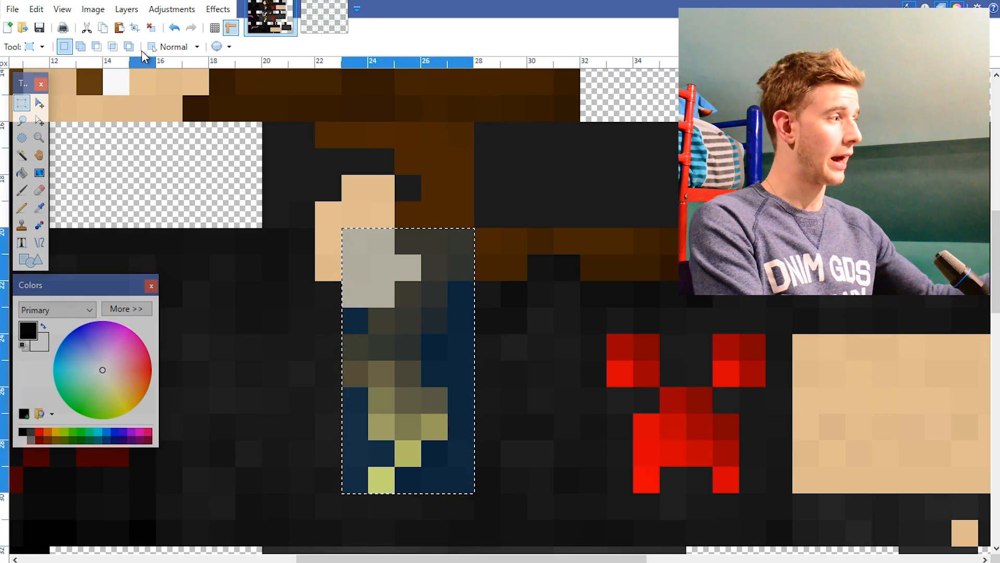
left_click(521, 101)
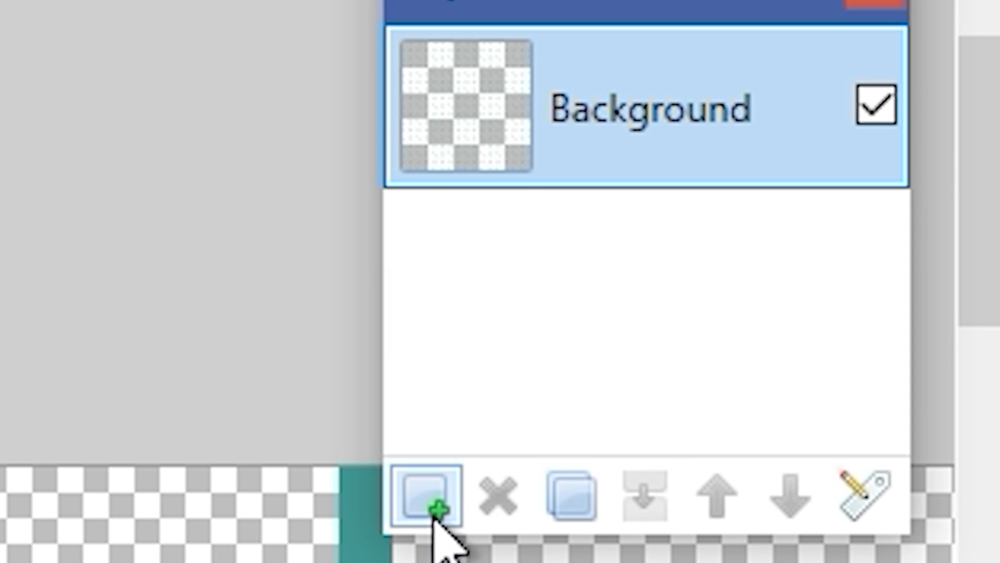
Step: Add a new layer to the hair_items sheet and paste the hair strand into its first grid cell
left_click(433, 514)
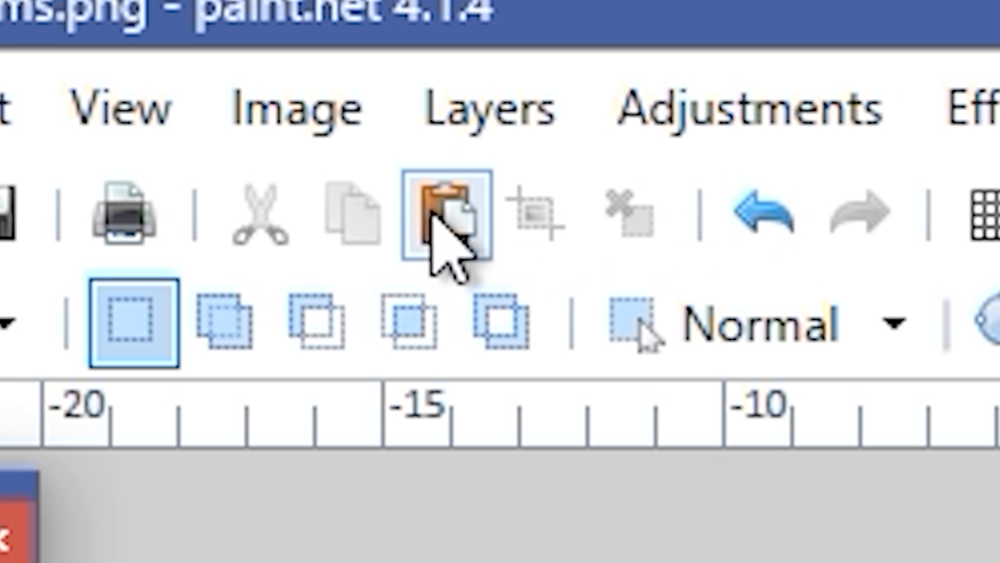
left_click(447, 219)
left_click_drag(547, 424, 292, 206)
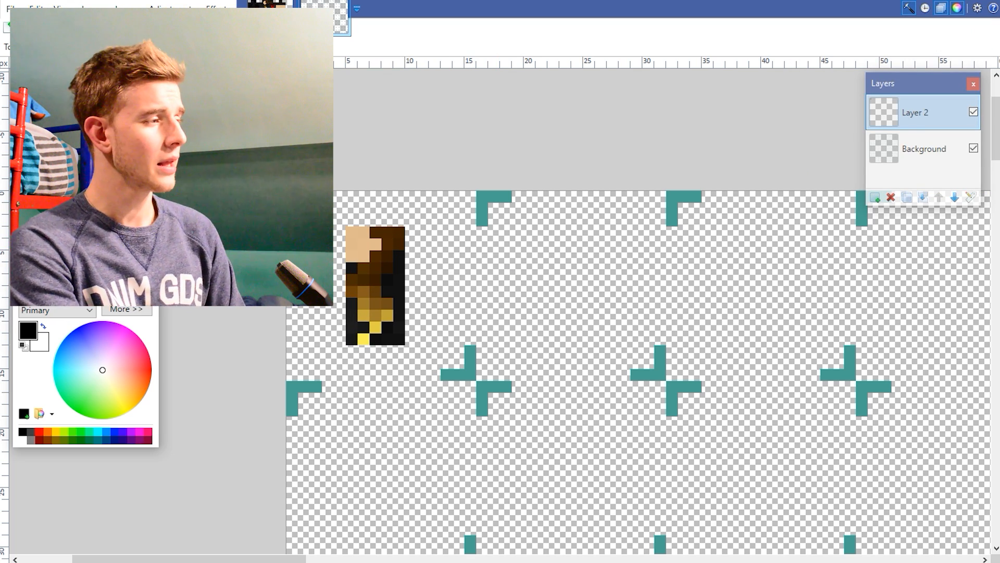
scroll(534, 190, "down", 1, "ctrl")
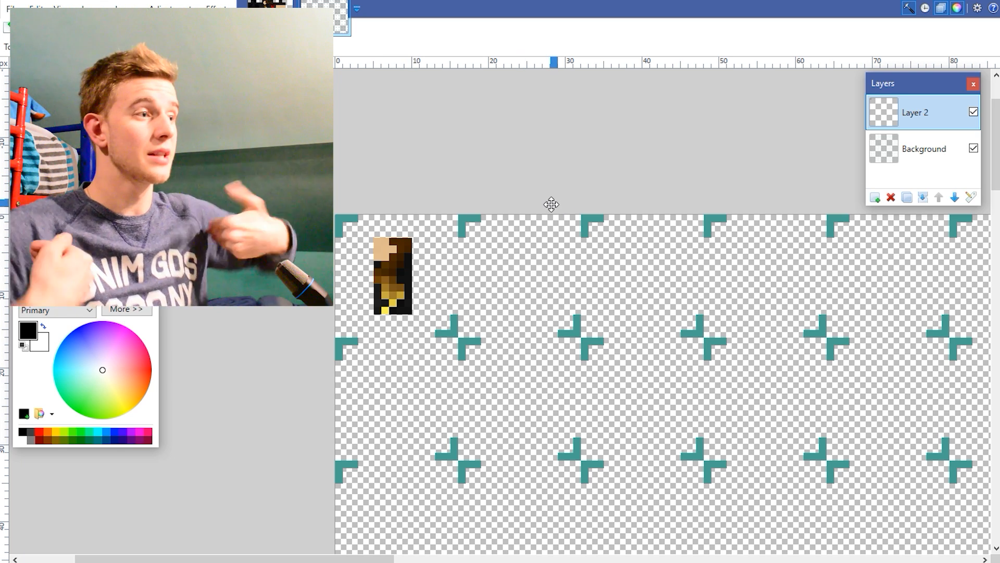
left_click(973, 149)
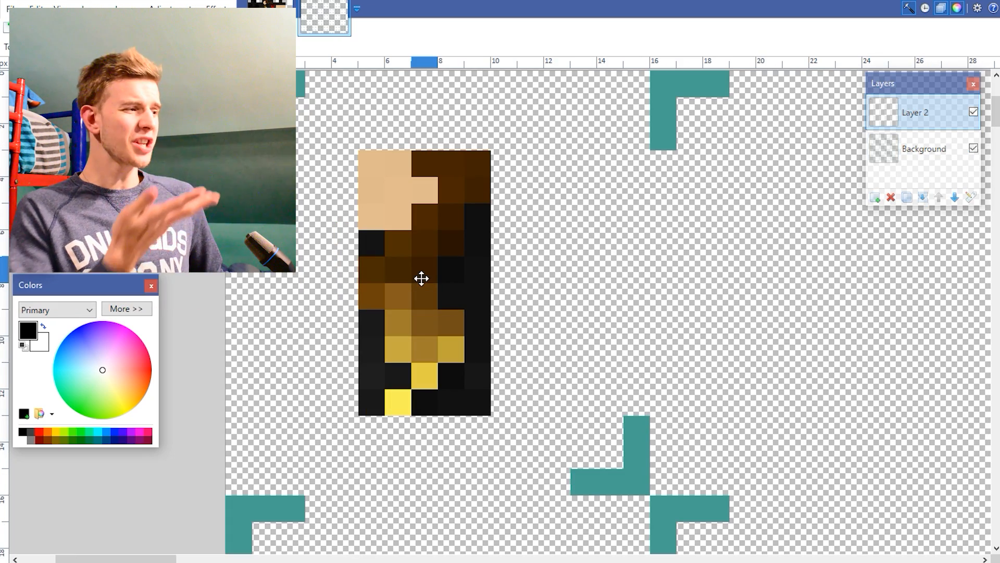
key("alt+Tab")
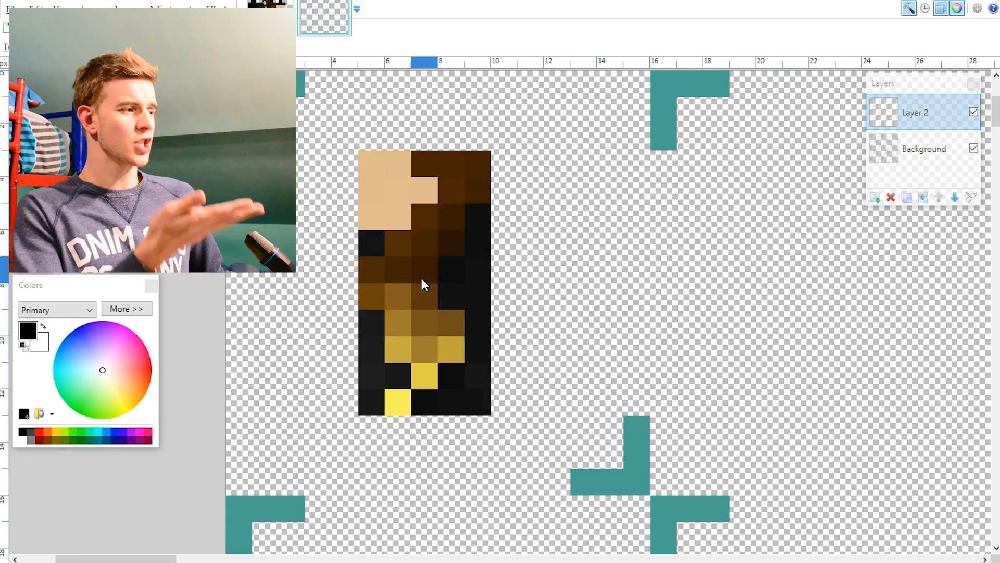
key("alt+Tab")
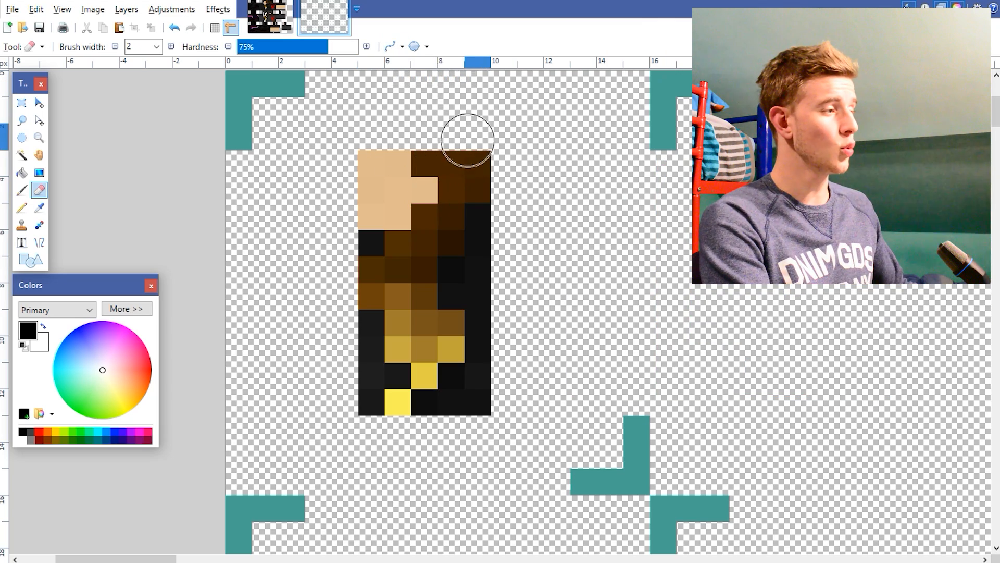
Step: Undo the blurry erasing, disable antialiasing for the Eraser and erase the skin-coloured block beside the hair
left_click_drag(467, 140, 391, 335)
key("ctrl+z")
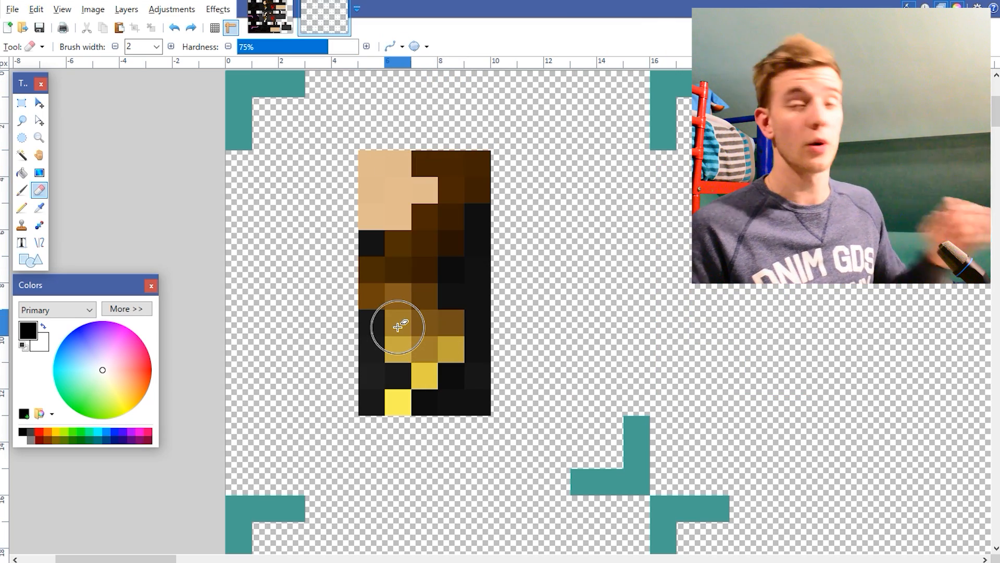
left_click(389, 45)
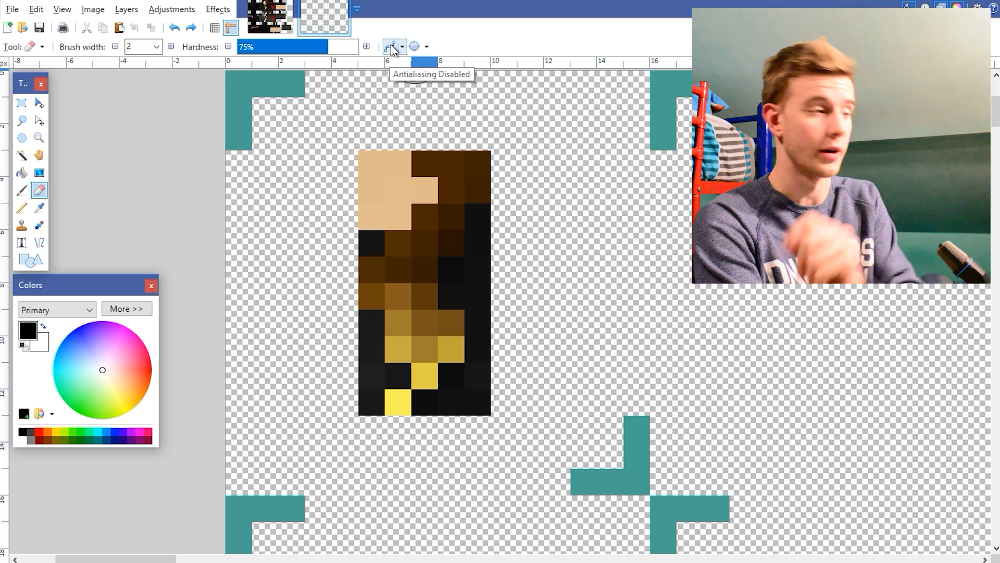
left_click(383, 173)
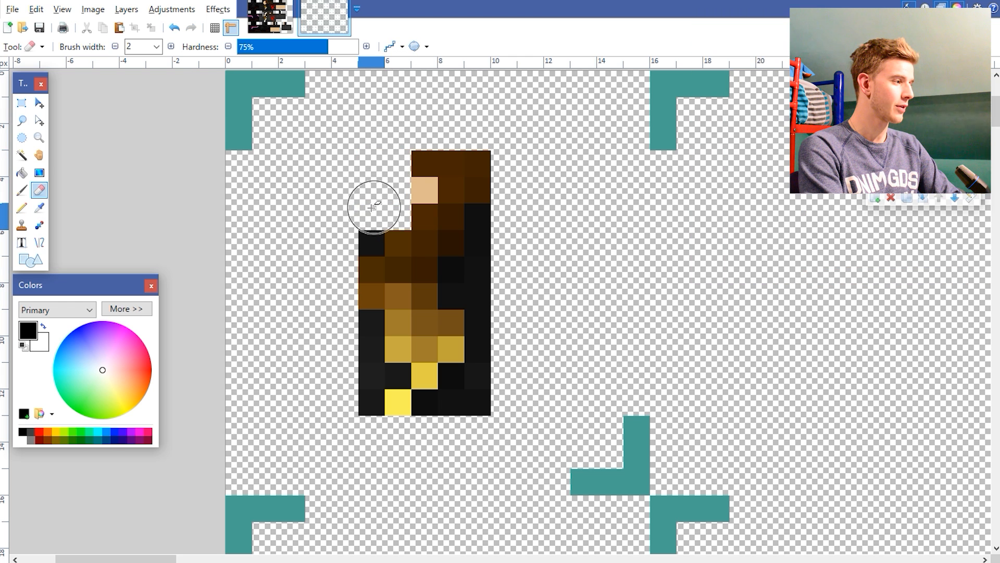
Step: Reduce the Eraser's brush width and erase the remaining skin-coloured and black pixels around the hair strand
left_click(115, 47)
left_click(424, 190)
mouse_move(477, 216)
left_mouse_down()
mouse_move(455, 397)
mouse_move(424, 402)
left_mouse_up()
left_click_drag(398, 375, 372, 323)
left_click_drag(427, 240, 440, 353)
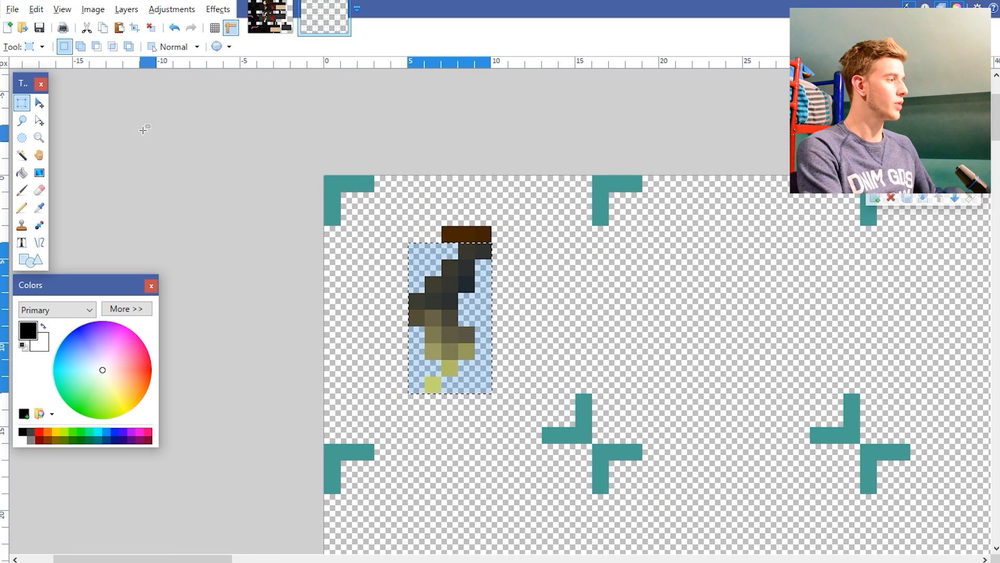
Step: Move all hair rows below the top one into the second grid cell and lower the top row to the middle of the first cell
left_click(39, 103)
left_click_drag(463, 292, 746, 292)
key("s")
left_click_drag(425, 209, 534, 275)
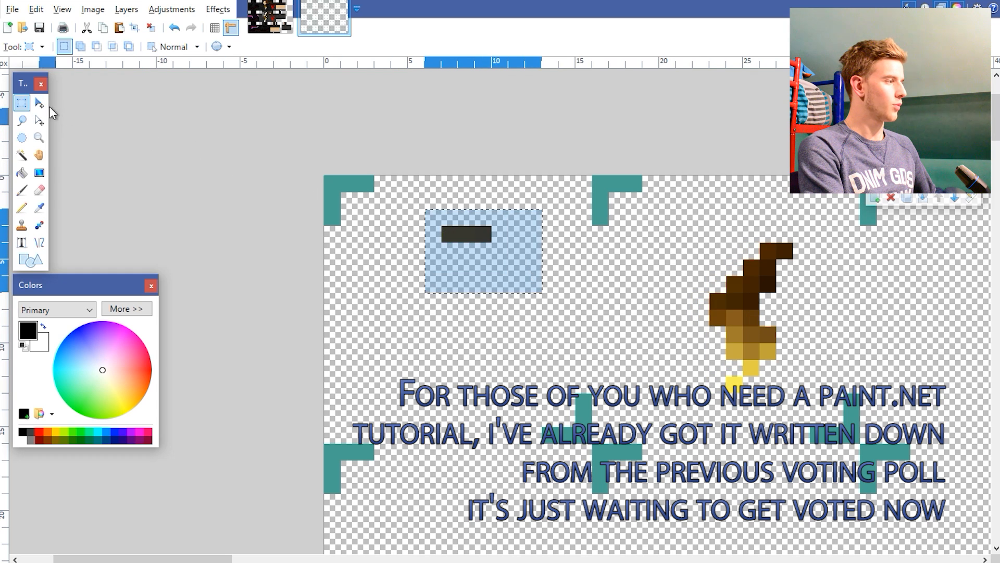
left_click(39, 104)
left_click_drag(457, 360, 439, 411)
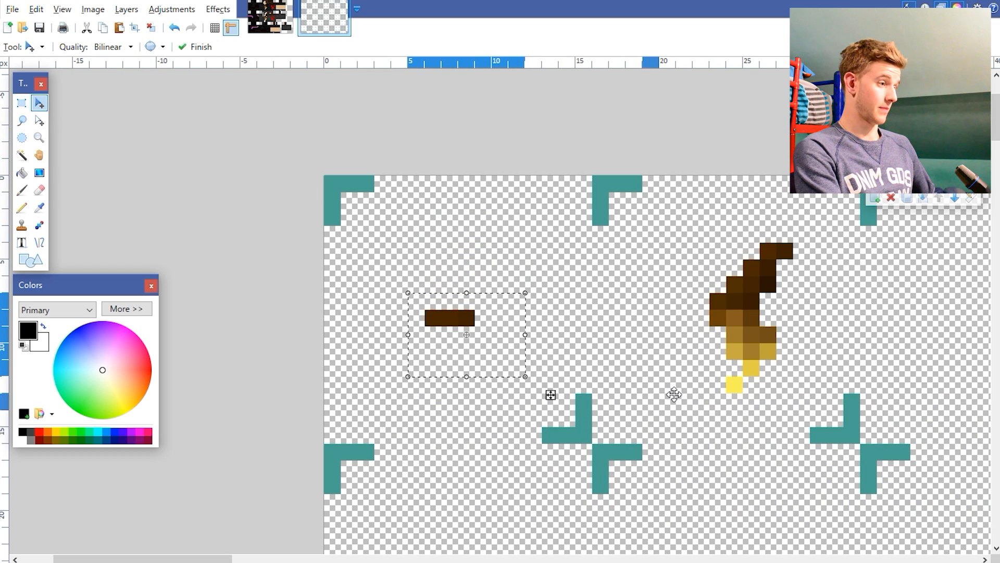
Step: Separate the upper hair rows into one row per grid cell, carrying the remaining strand along to the seventh cell
scroll(857, 340, "up", 2, "ctrl")
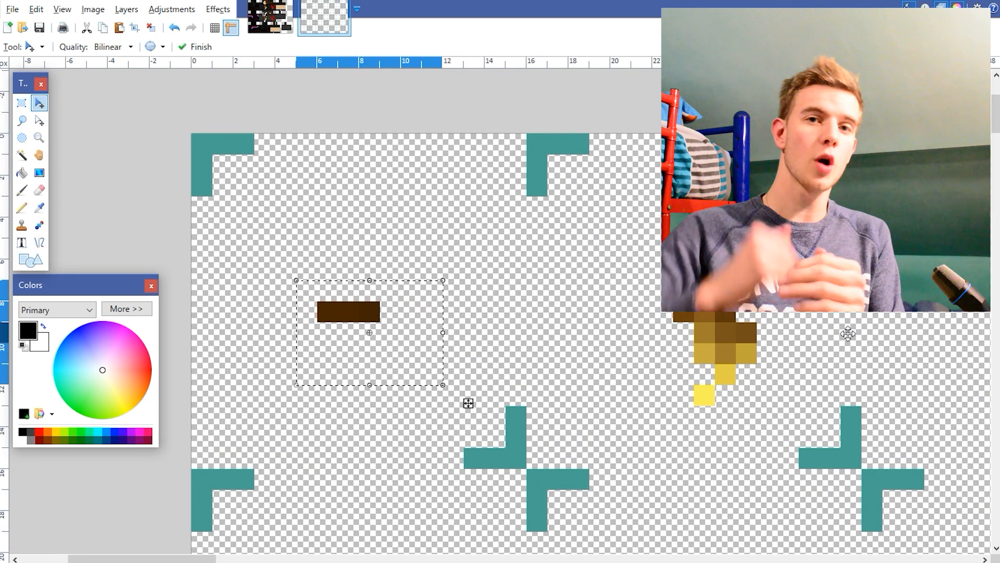
scroll(301, 404, "down", 4, "ctrl")
key("s")
left_click_drag(532, 282, 586, 328)
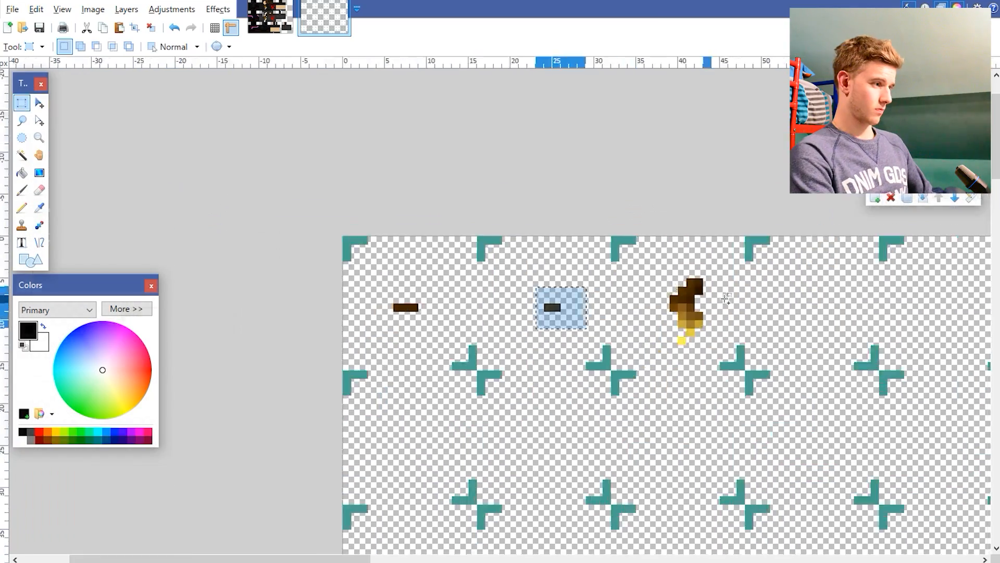
key("m")
scroll(523, 272, "up", 3, "ctrl")
scroll(630, 366, "up", 2, "ctrl")
scroll(899, 346, "down", 4, "shift")
left_click_drag(254, 276, 422, 381)
key("m")
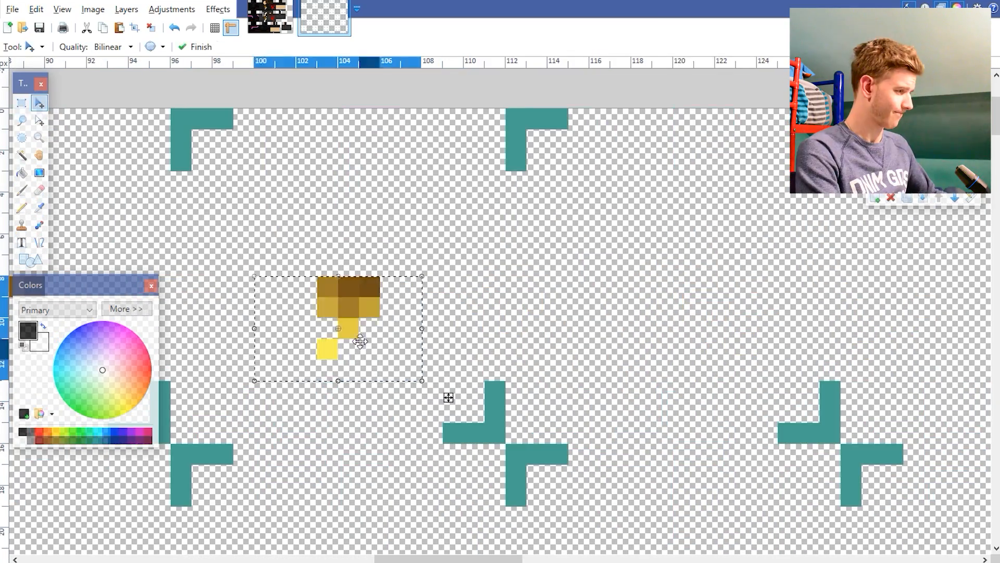
Step: Distribute the last three hair rows over the eighth, ninth and tenth grid cells, one row per cell at the same height
left_click_drag(297, 297, 401, 381)
left_click_drag(338, 349, 695, 328)
middle_click_drag(844, 313, 425, 313)
left_click_drag(234, 298, 317, 340)
left_click_drag(455, 338, 790, 317)
left_click_drag(568, 298, 632, 340)
left_click_drag(574, 374, 909, 354)
middle_click_drag(909, 353, 776, 362)
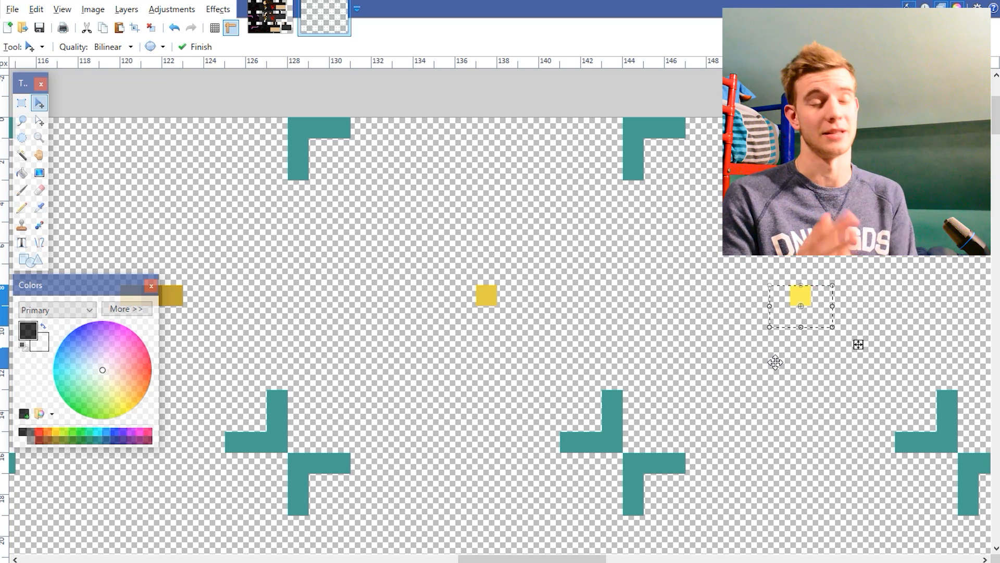
Step: Hide the Background layer containing the grid markers
scroll(560, 357, "down", 5, "ctrl")
scroll(560, 357, "up", 3, "shift")
scroll(560, 357, "down", 1, "shift")
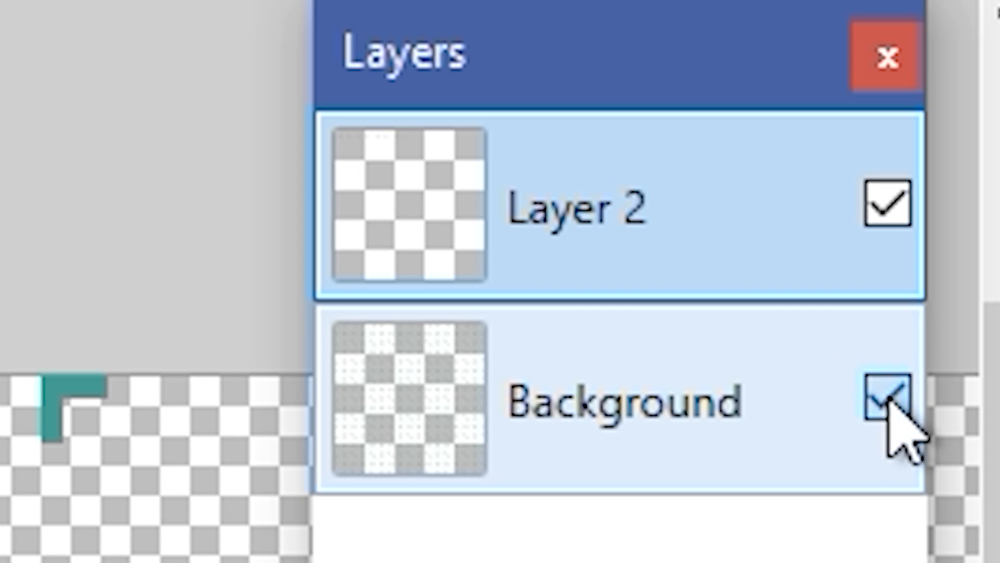
left_click(888, 399)
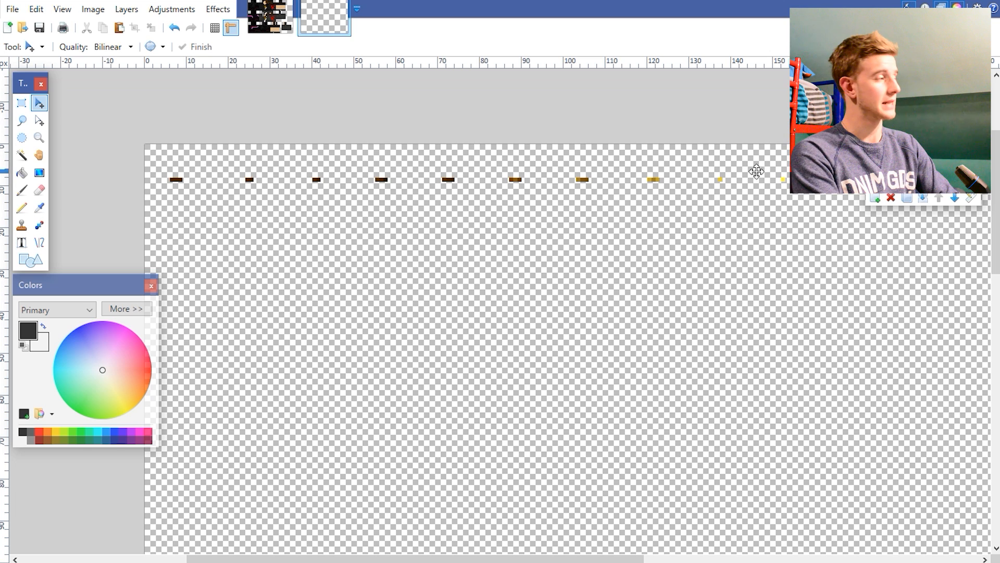
Step: Save the hair item sheet to the desktop as a PNG named hair_items, flattening the image
left_click(15, 13)
left_click(59, 133)
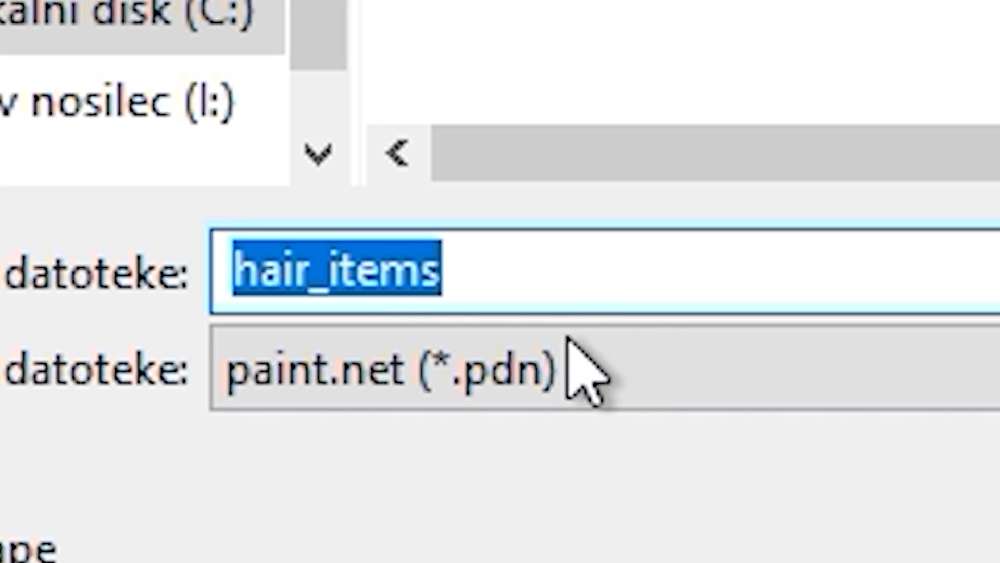
left_click(155, 261)
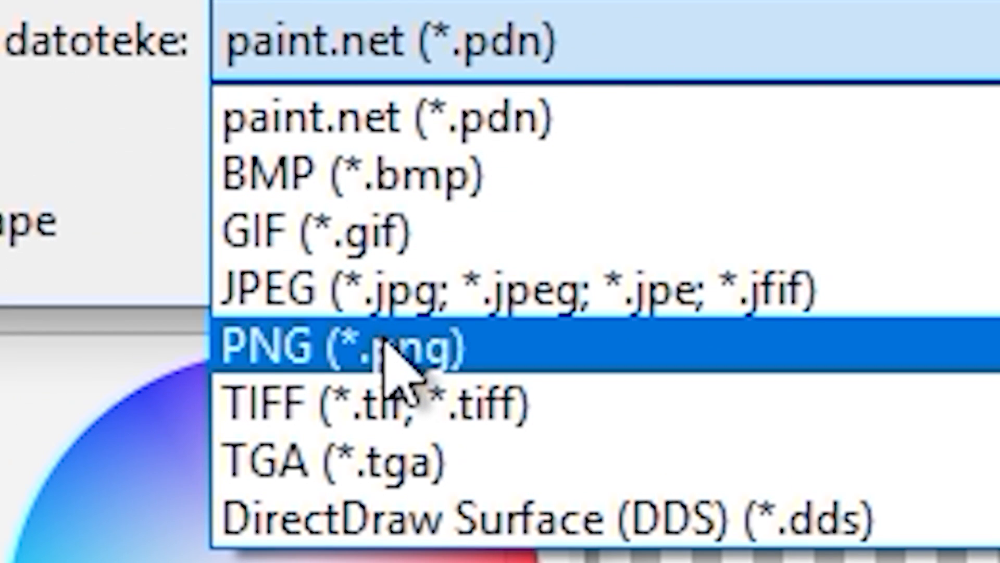
left_click(382, 341)
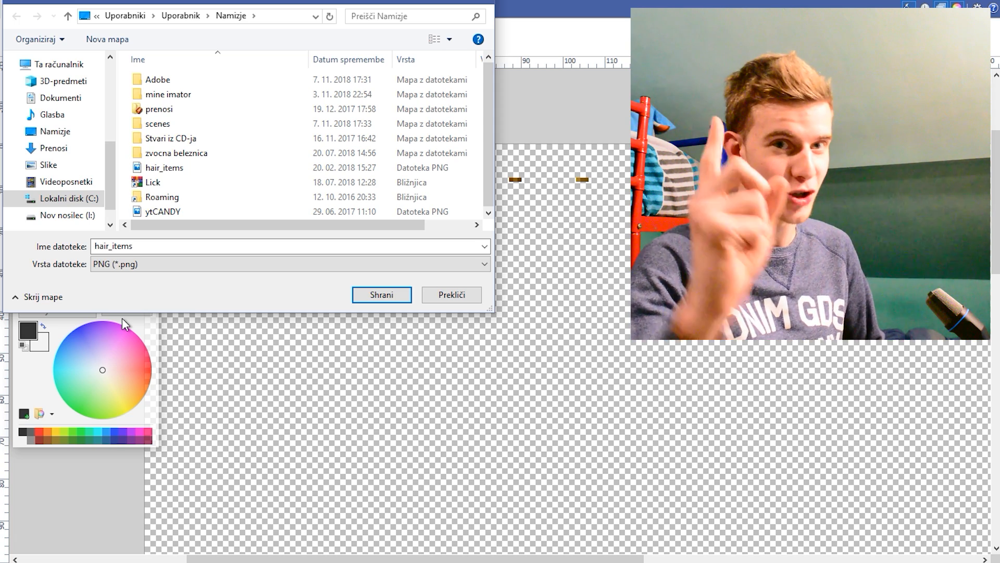
left_click(382, 295)
left_click(517, 294)
left_click(604, 401)
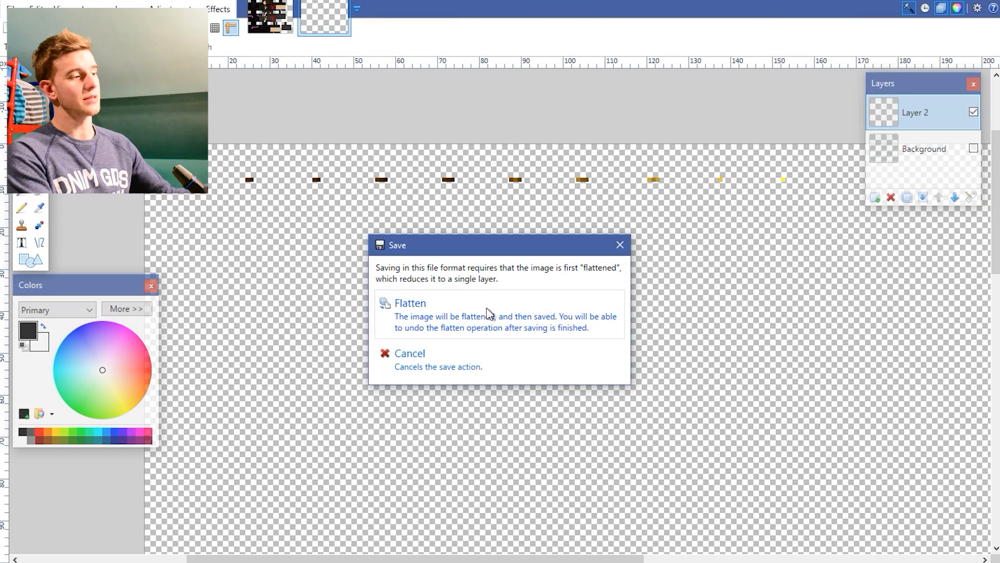
left_click(447, 324)
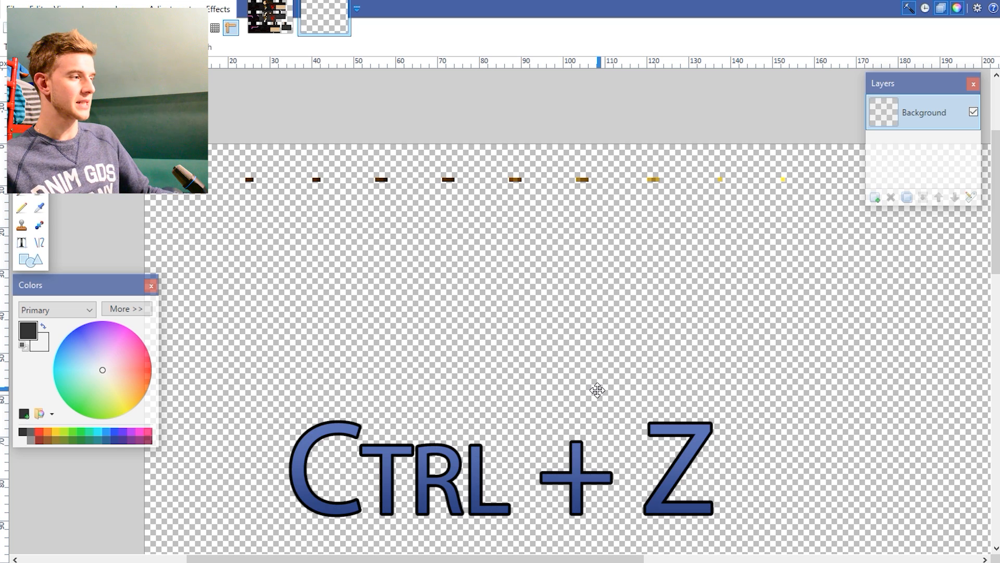
Step: Undo the flattening to bring back the separate layers and toggle the visibility of the Background layer's grid markers
key("ctrl+z")
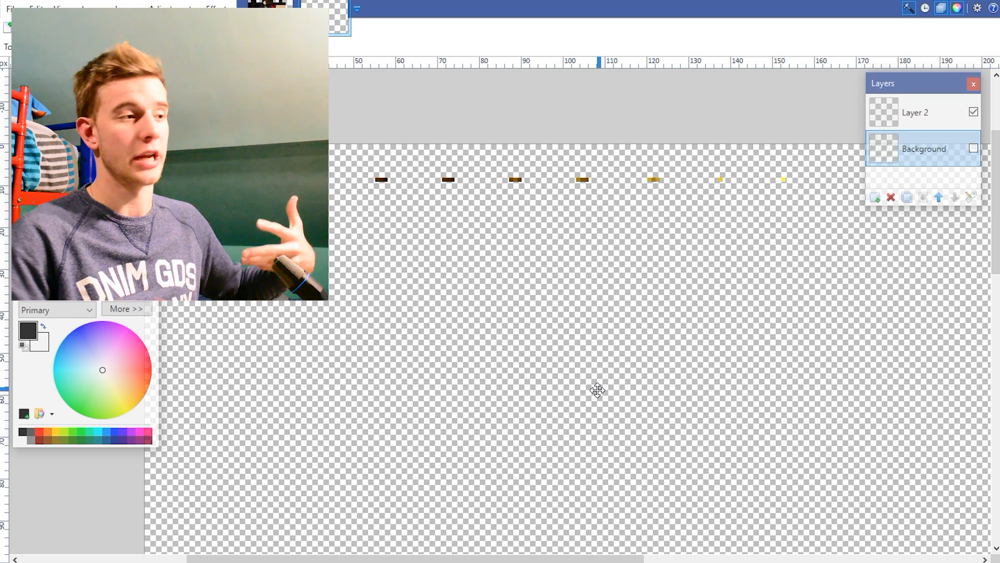
left_click(973, 150)
left_click(973, 150)
left_click(973, 150)
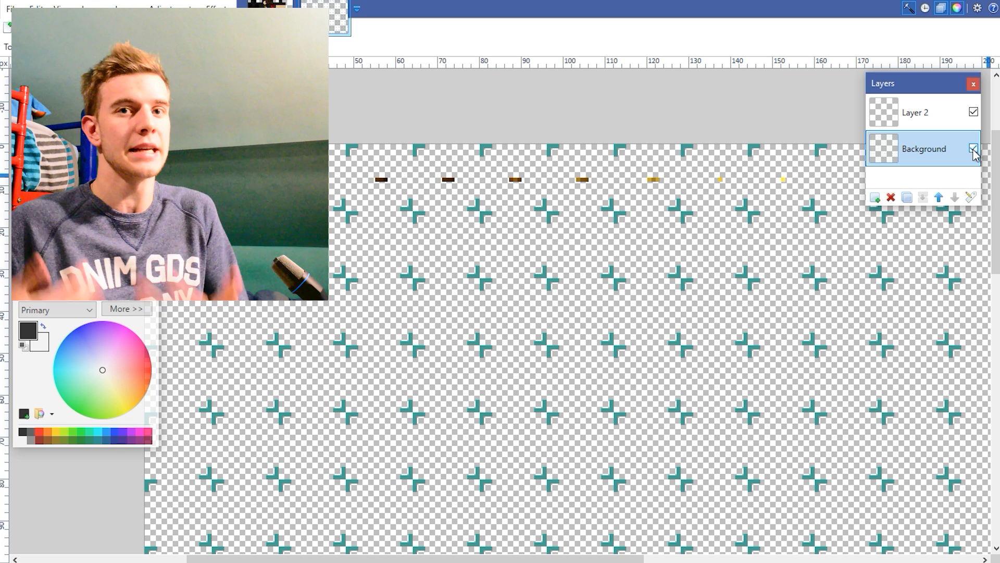
left_click(973, 150)
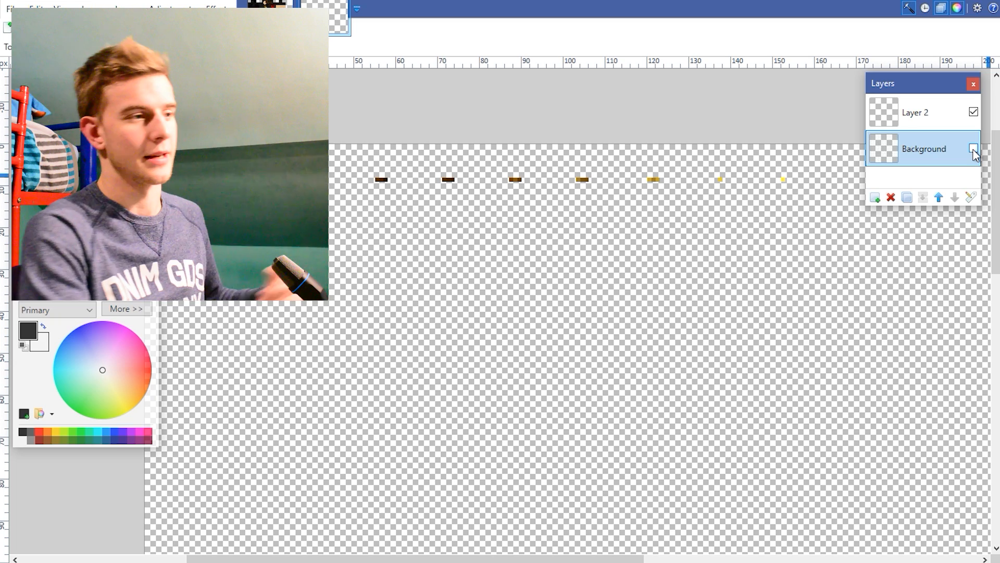
left_click(973, 149)
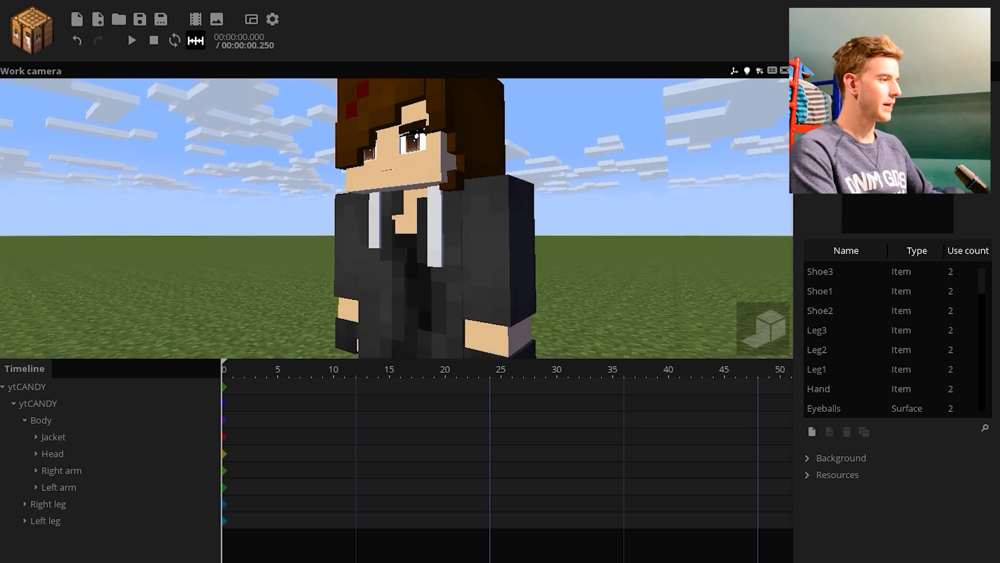
Step: Switch to Mine-imator and save the character rig project
right_click_drag(397, 219, 397, 233)
key("s")
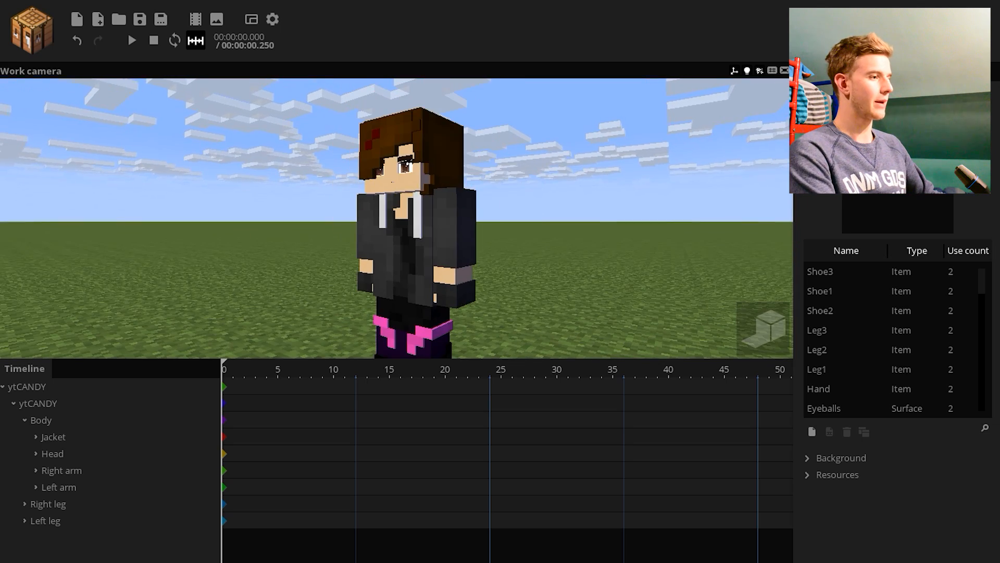
key("ctrl+s")
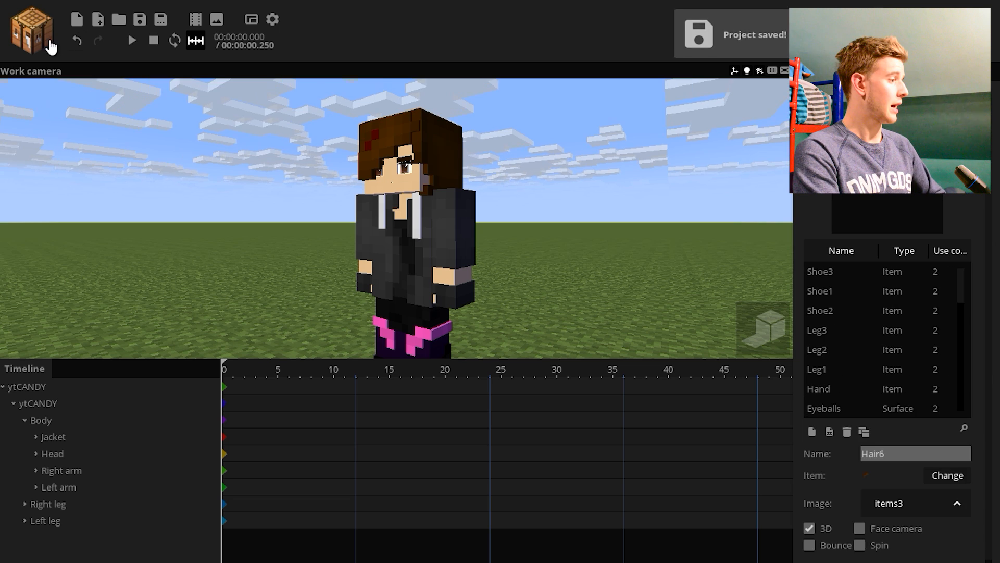
Step: Create a new item in the scene and name it Hair1
left_click(42, 41)
left_click(142, 91)
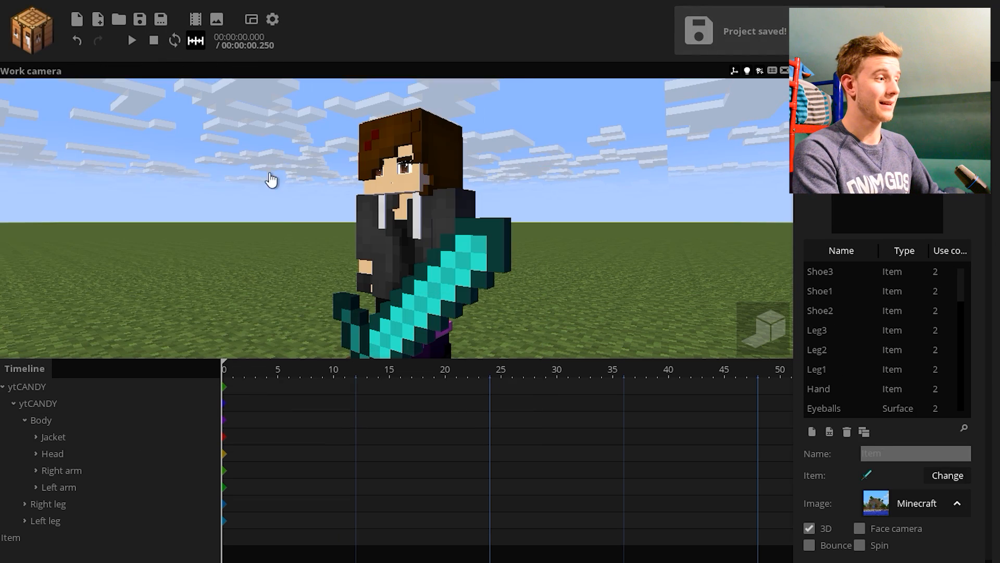
scroll(911, 366, "down", 5)
left_click(906, 452)
type("Hair1")
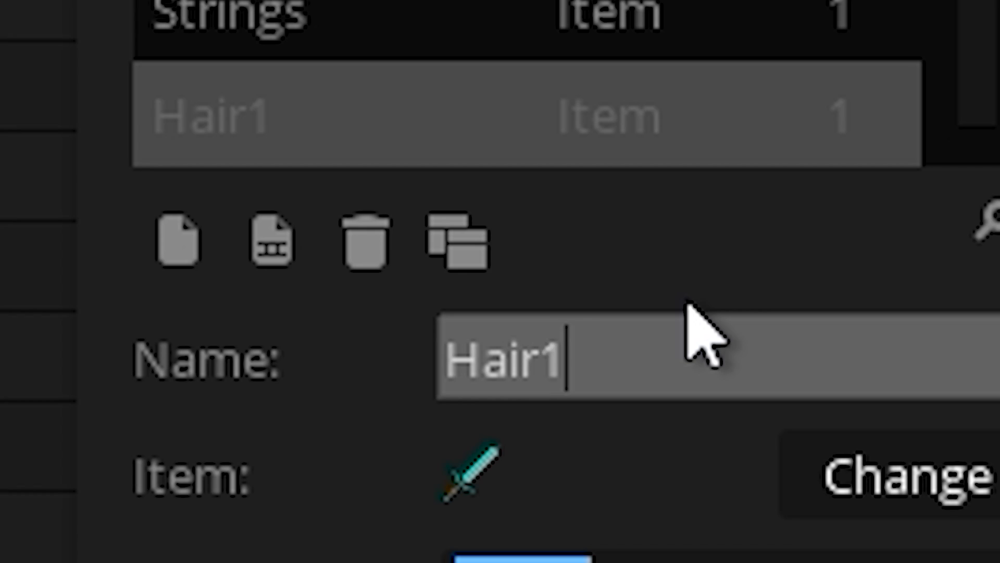
Step: Import hair_items from the desktop as Hair1's image, treating it as a 16 by 16 item sheet
left_click(901, 505)
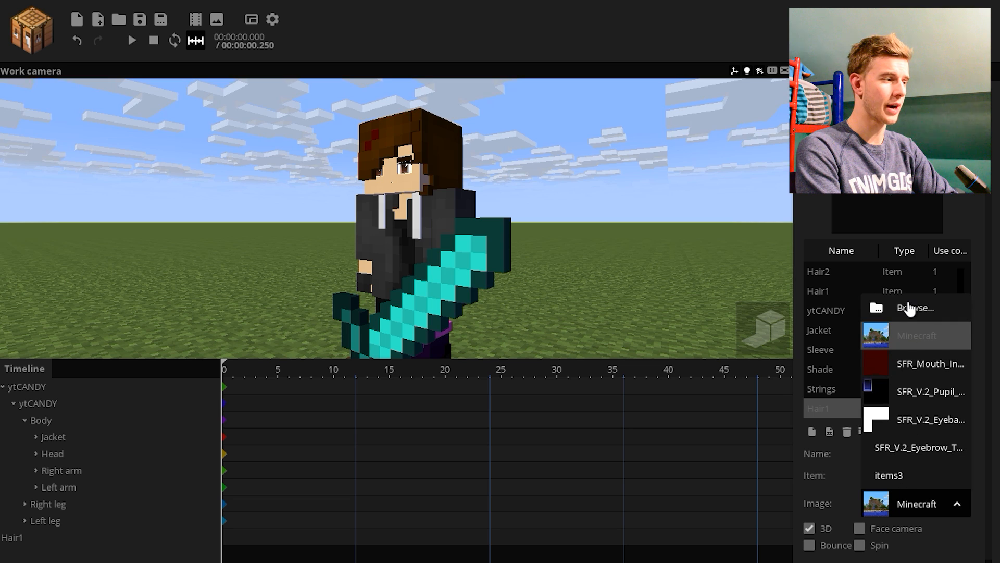
left_click(909, 309)
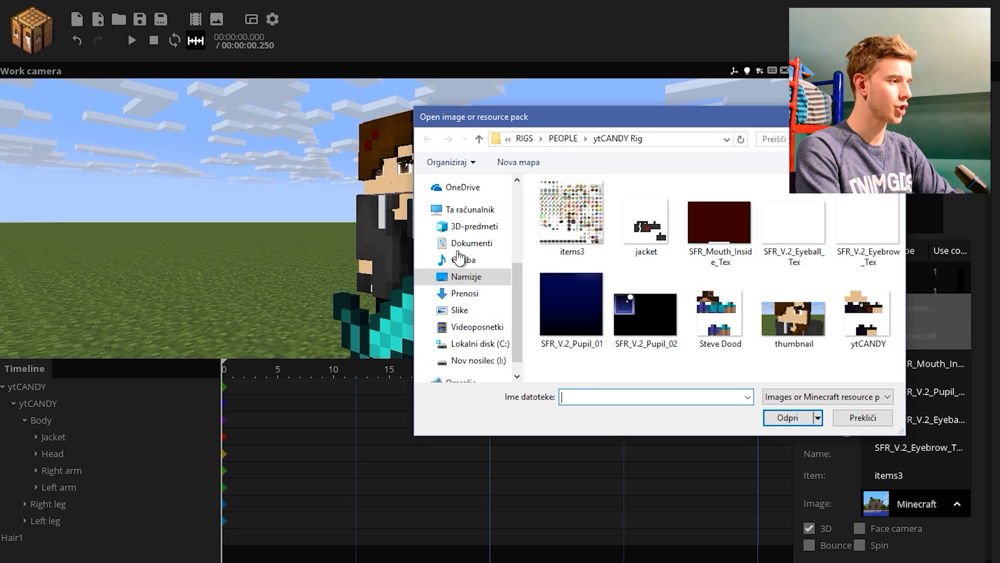
left_click(467, 277)
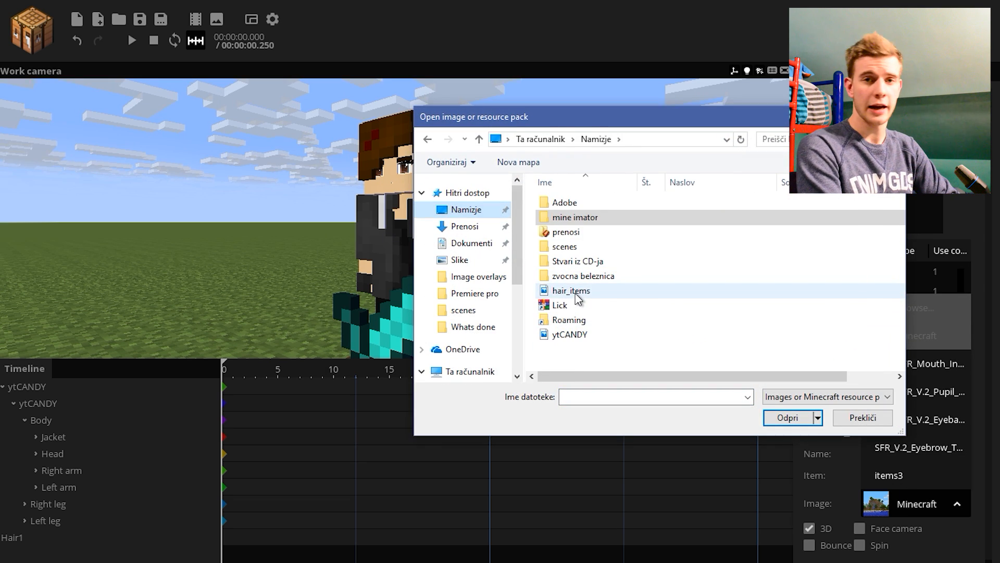
double_click(571, 290)
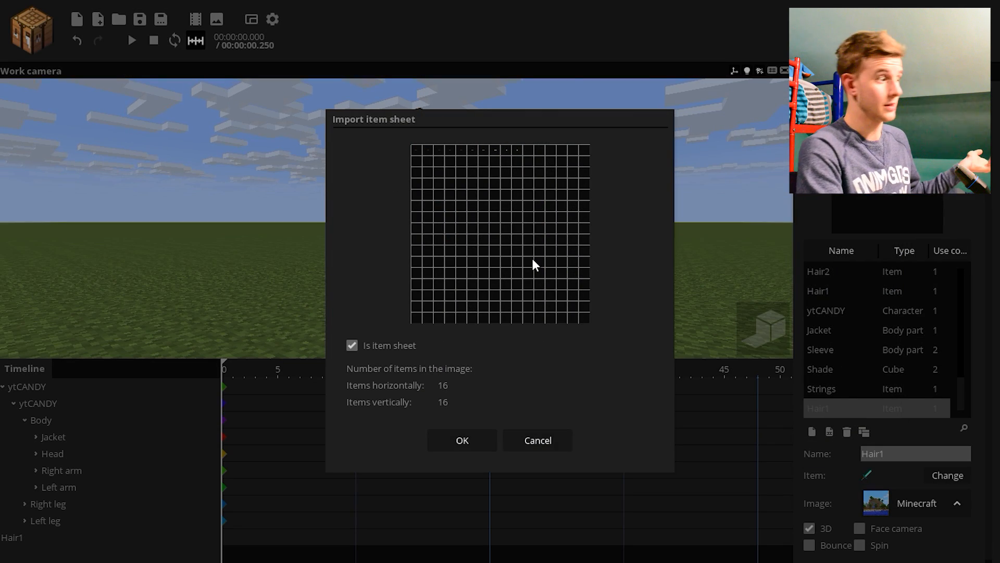
left_click(461, 440)
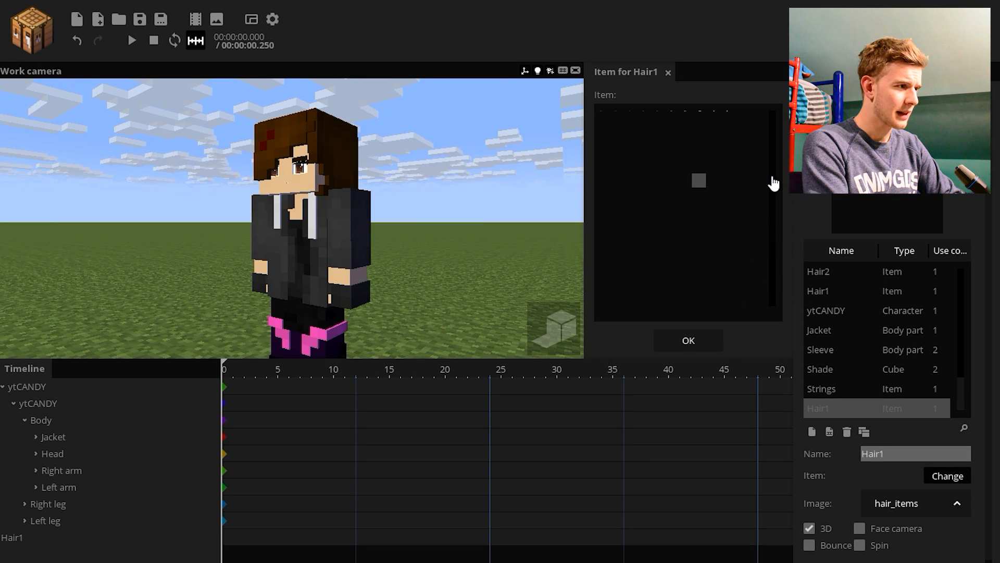
Step: Choose the sheet's first cell as Hair1's item and parent Hair1 to the Body
left_click(604, 111)
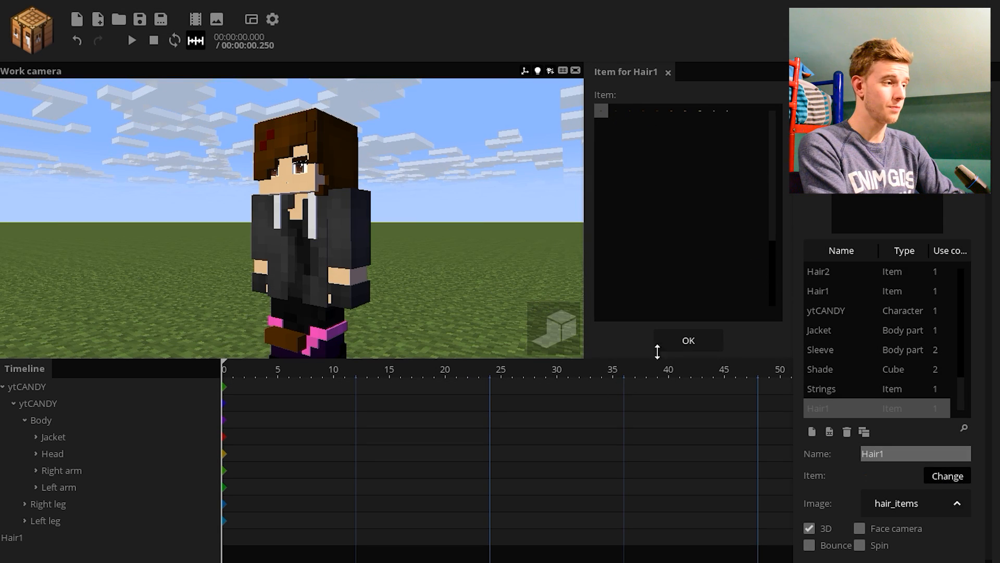
left_click(686, 341)
left_click_drag(27, 541, 77, 428)
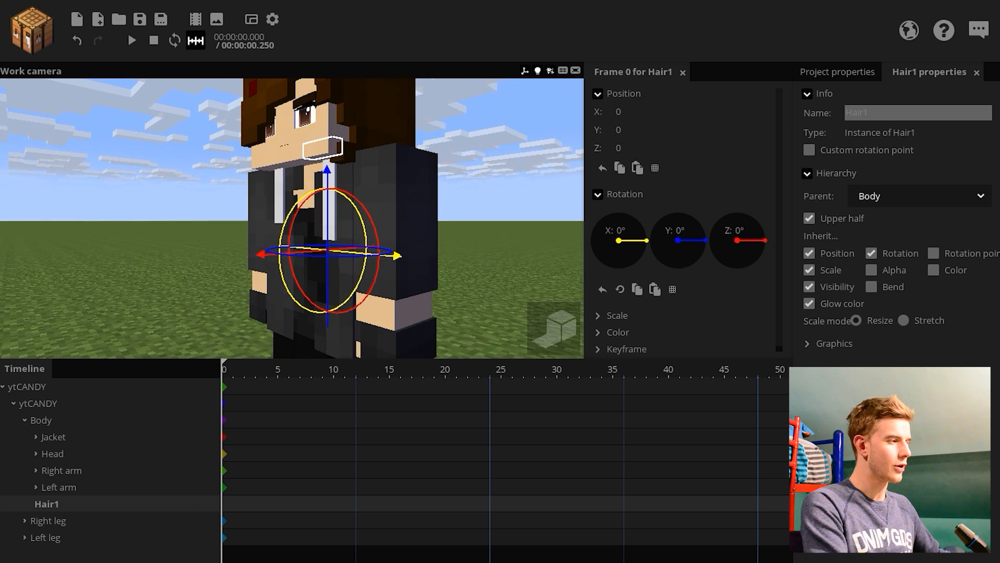
Step: Raise Hair1 to about Z 6.90 in front of the body and enable its custom rotation point
left_click_drag(452, 188, 414, 209)
left_click_drag(283, 262, 189, 276)
left_click_drag(365, 188, 400, 191)
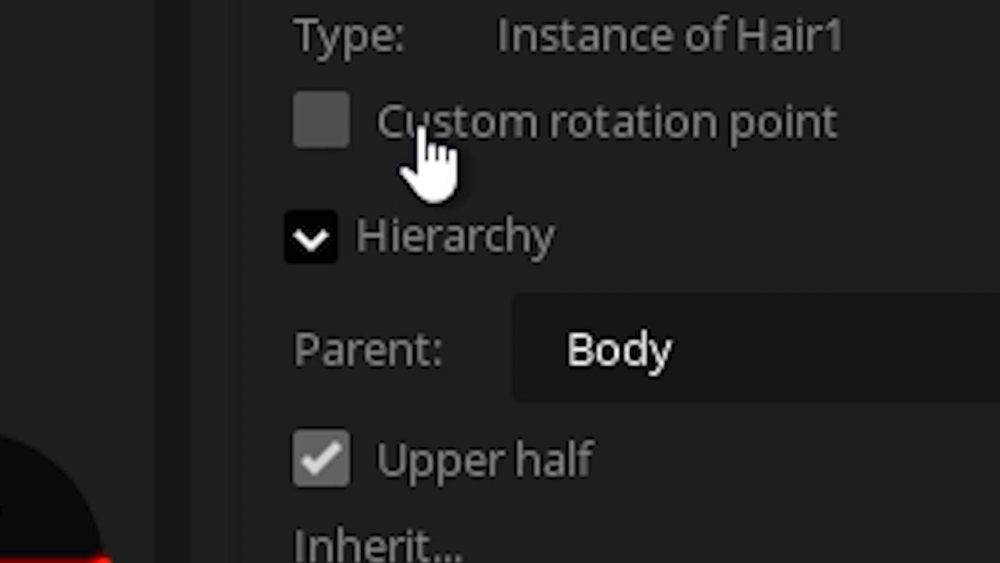
left_click(829, 151)
Step: Set Hair1's custom rotation point to X 7.50 and Y 8, at the top middle of the strip
left_click_drag(490, 294, 969, 186)
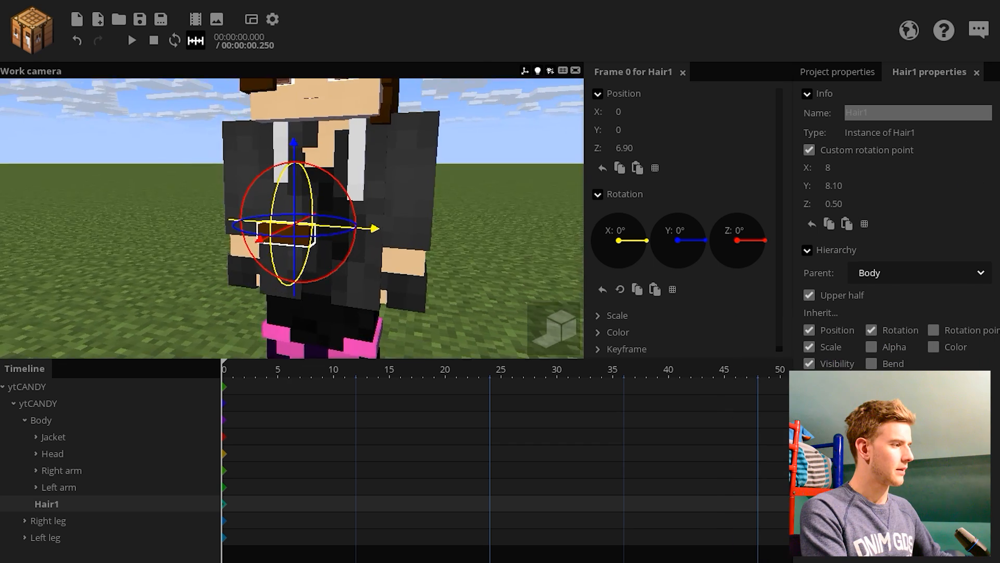
key("w")
right_click_drag(526, 198, 526, 198)
key("s")
left_click(839, 186)
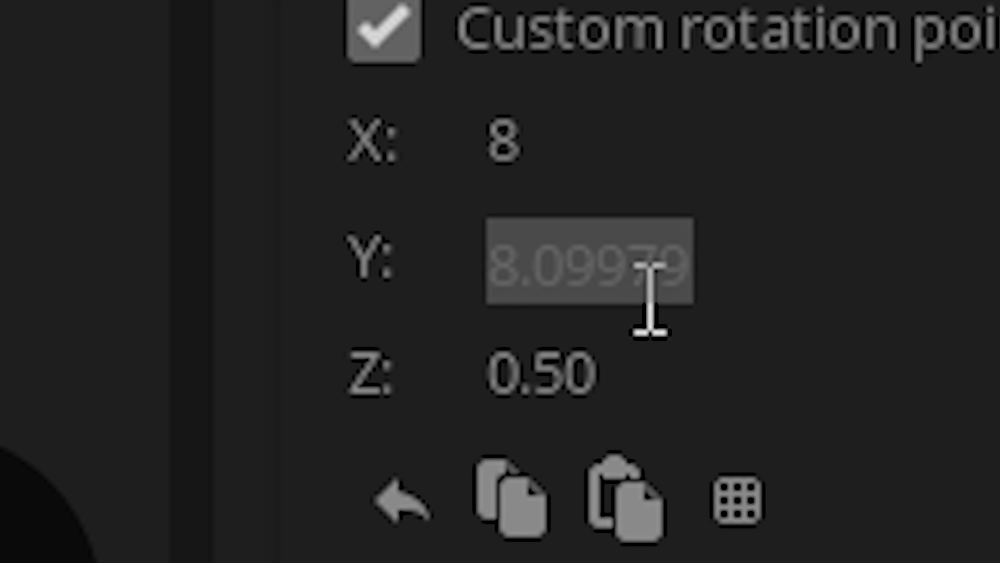
type("8")
left_click_drag(391, 147, 367, 188)
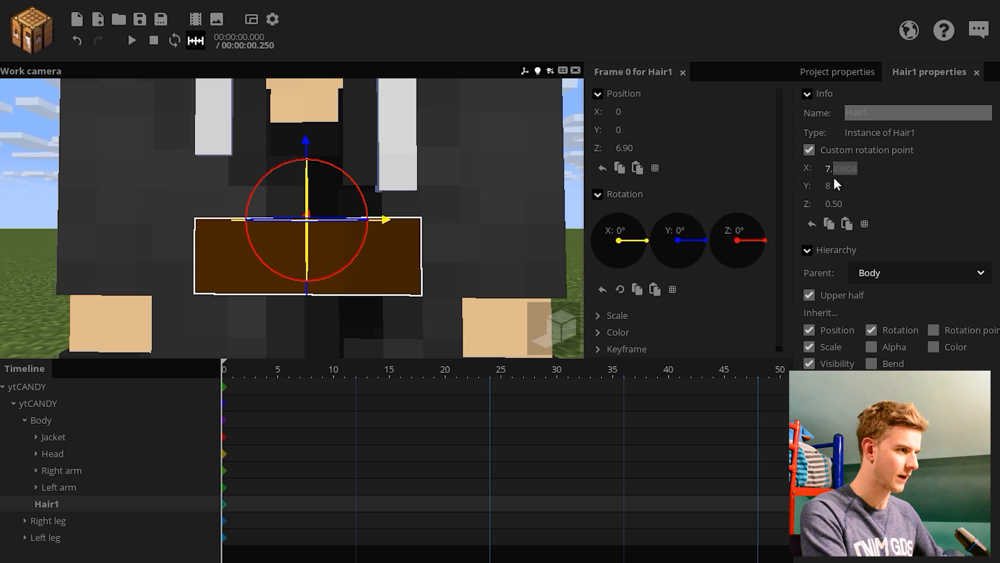
type("5")
Step: Position Hair1 beneath the hair at the front of the head at X 3, Y 6 and Z about 2.12, and save the project
right_click_drag(538, 205, 517, 212)
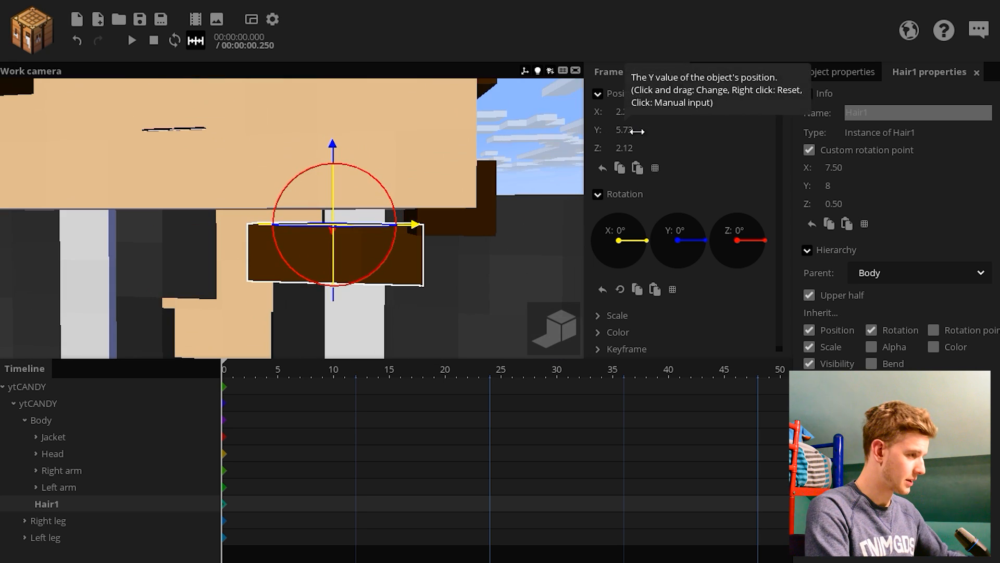
left_click(631, 130)
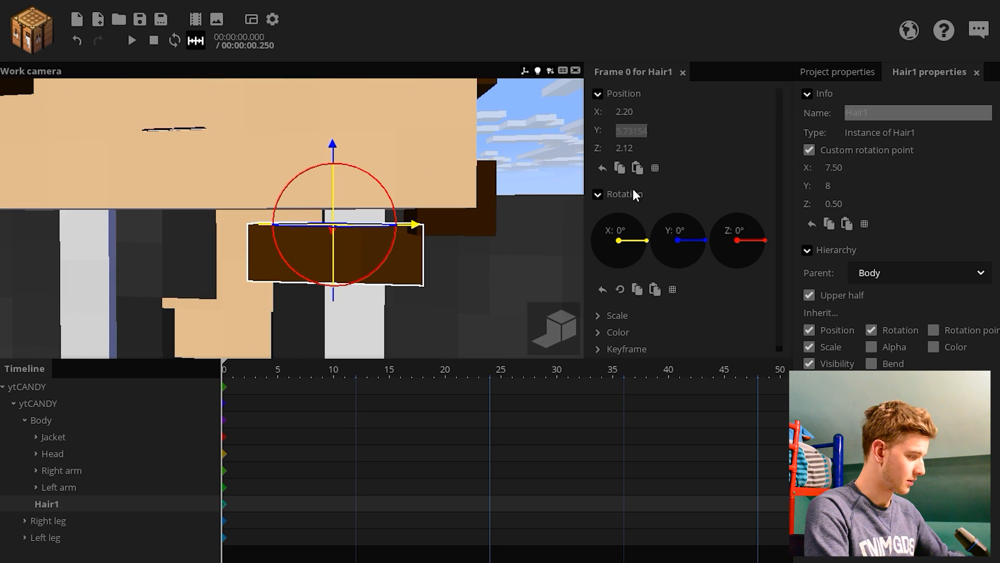
type("6")
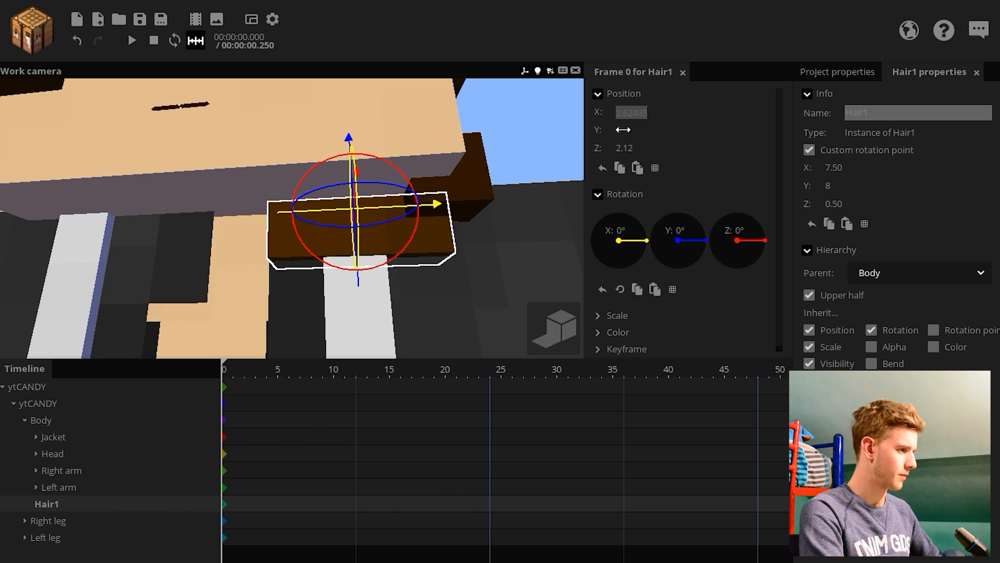
type("3")
key("Return")
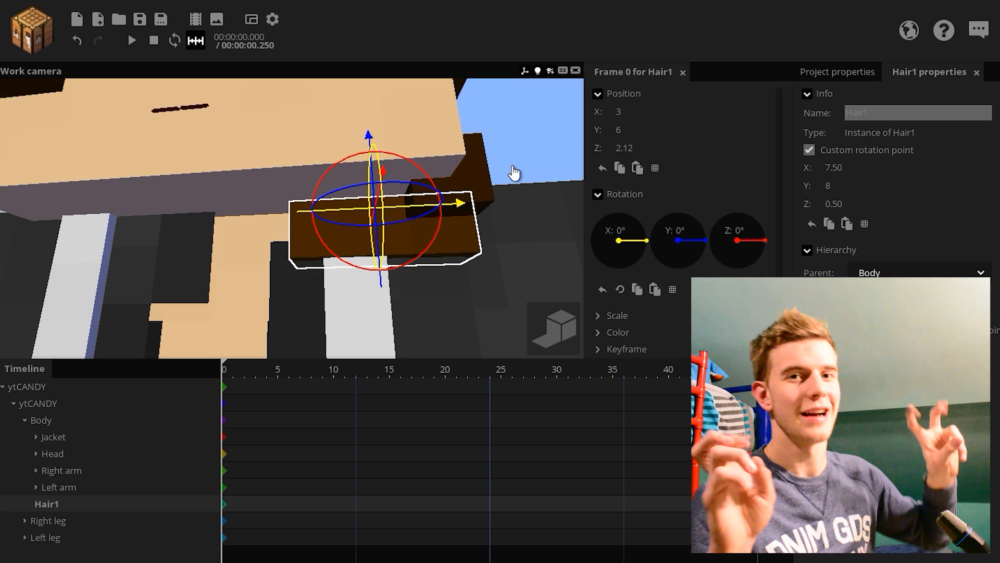
right_click_drag(520, 198, 313, 214)
left_click(212, 228)
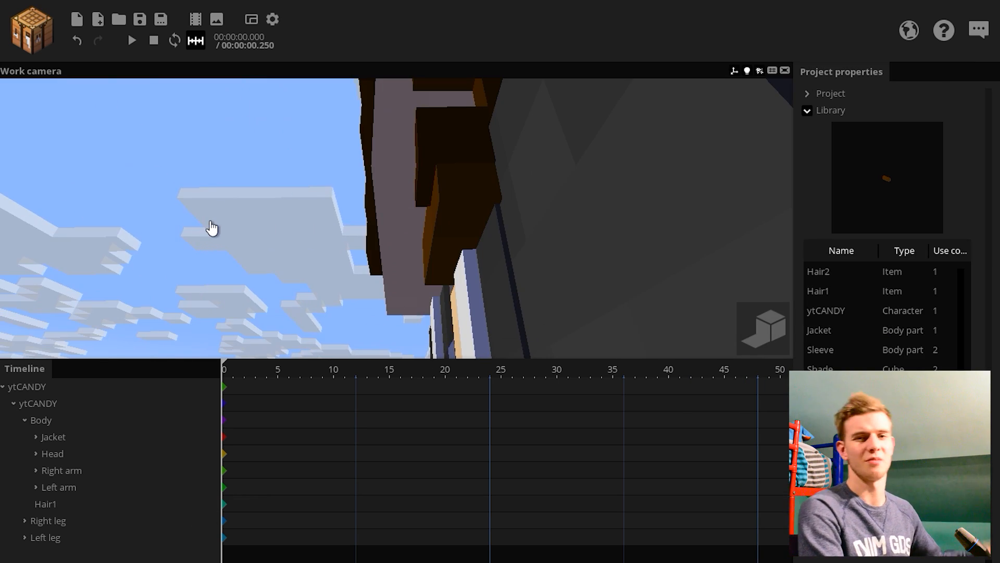
key("ctrl+s")
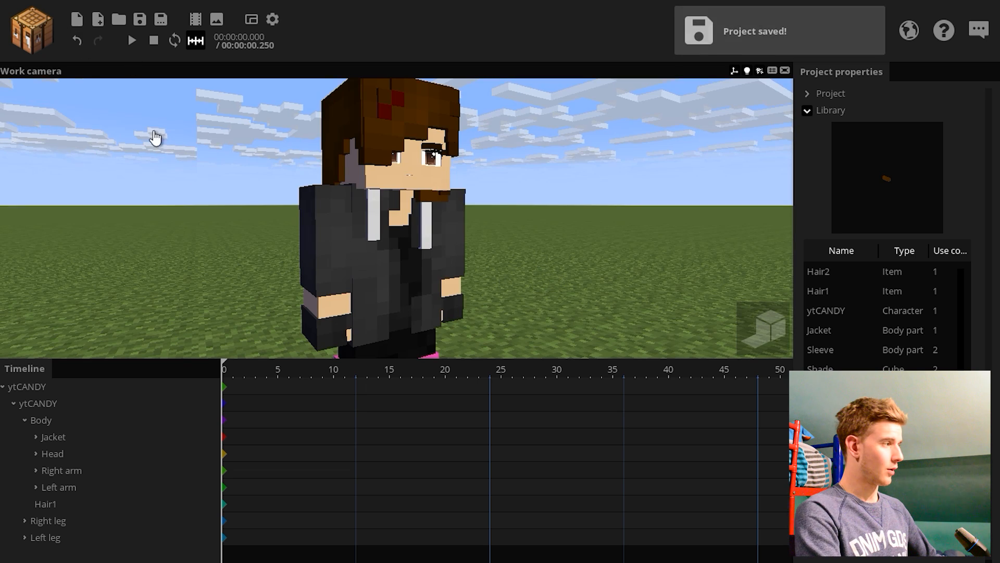
Step: Create another item in the scene and name it Hair2
left_click(31, 30)
left_click(142, 89)
left_click(437, 448)
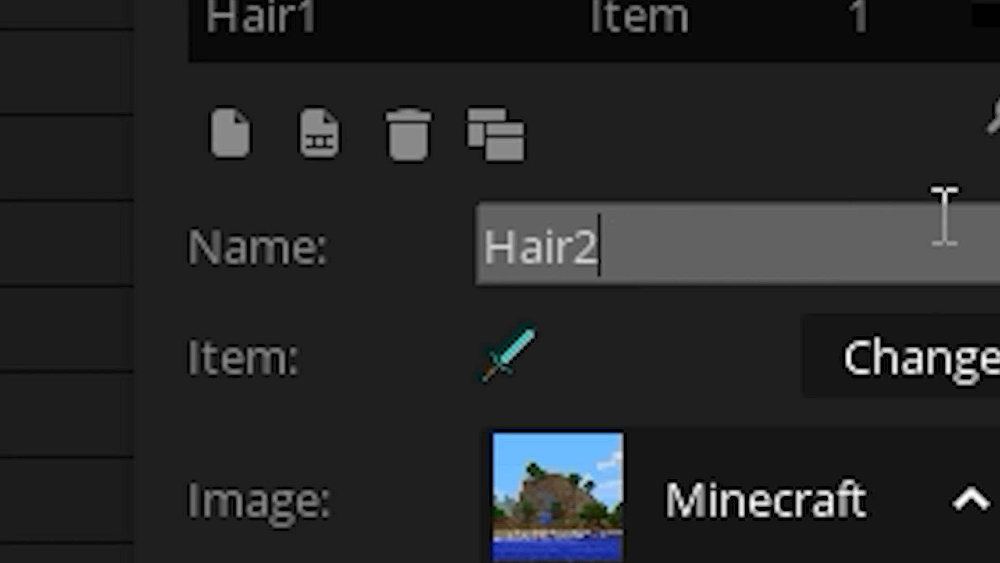
Step: Set Hair2's image to hair_items and choose the sheet's second cell as its item
left_click(781, 500)
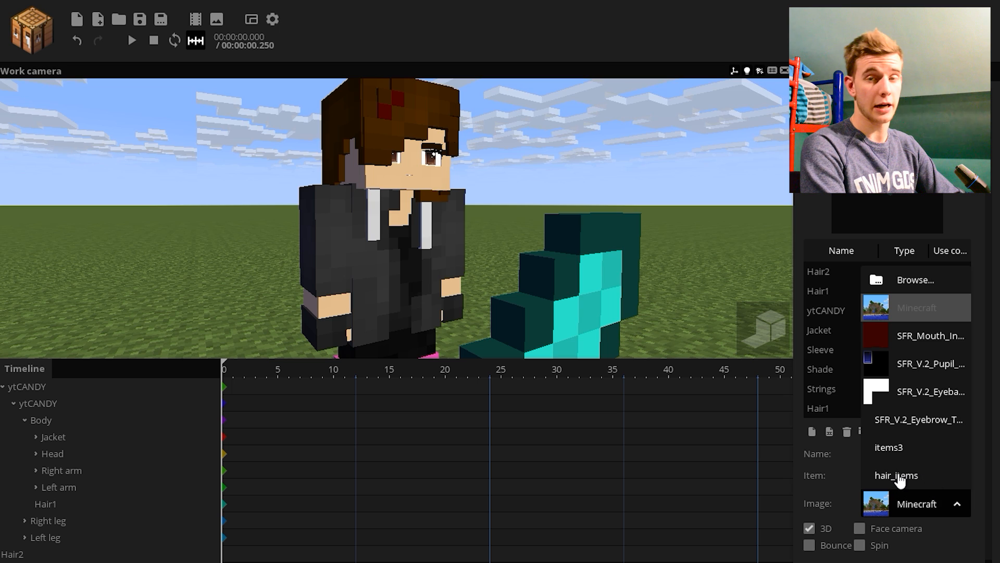
left_click(909, 475)
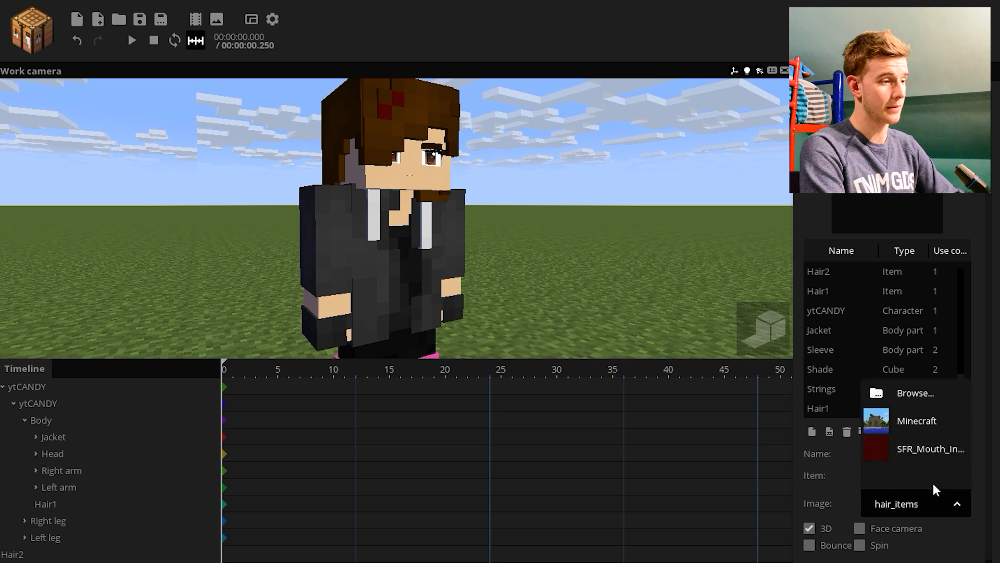
left_click(940, 476)
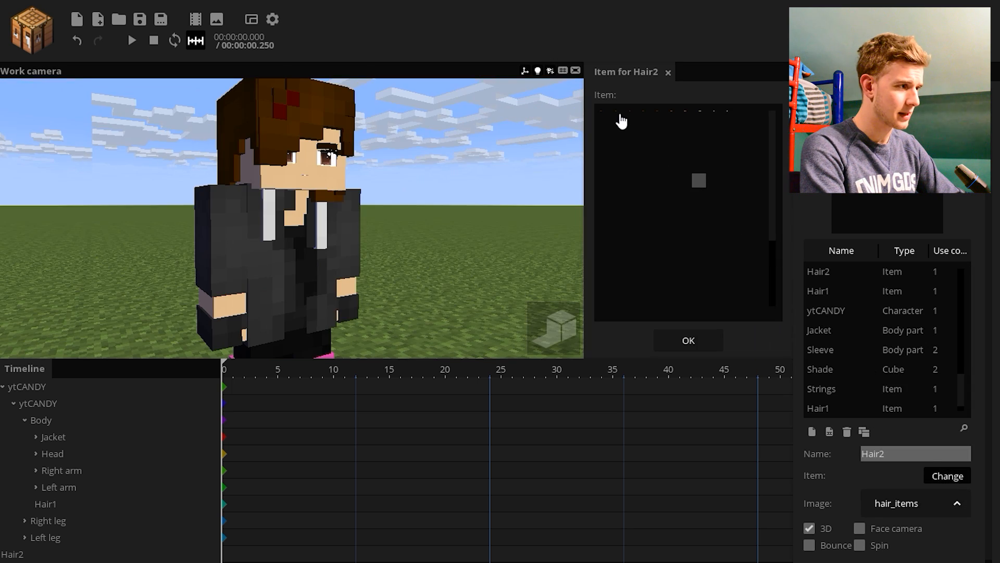
left_click(688, 340)
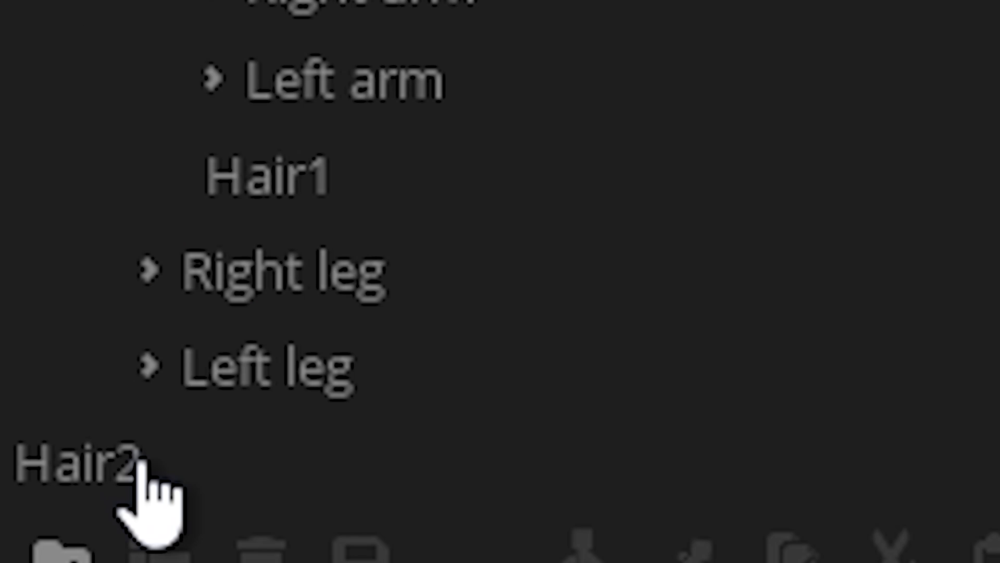
Step: Parent Hair2 to Hair1 and set its custom rotation point to X 9 and Y 8
left_click_drag(15, 556, 58, 506)
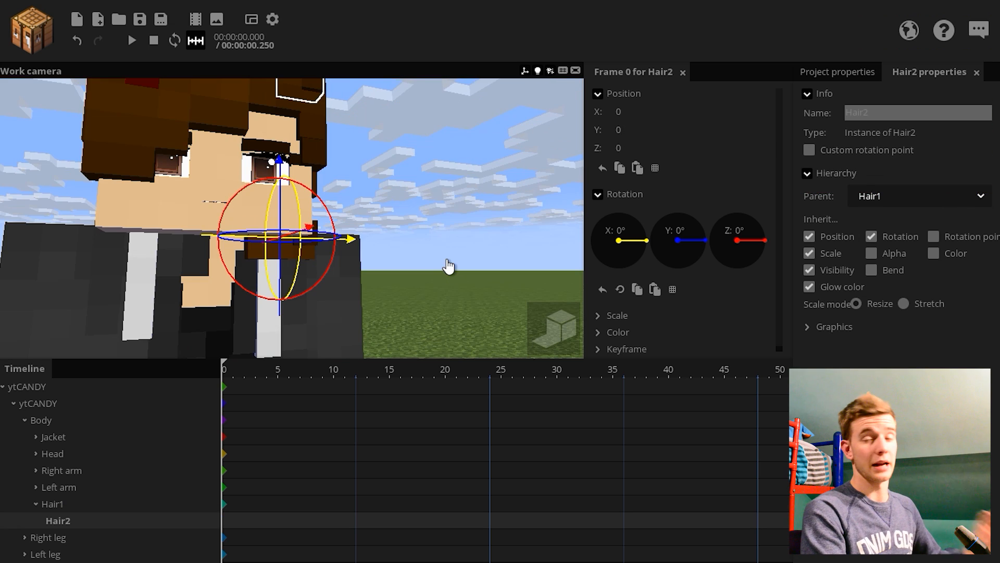
left_click(809, 150)
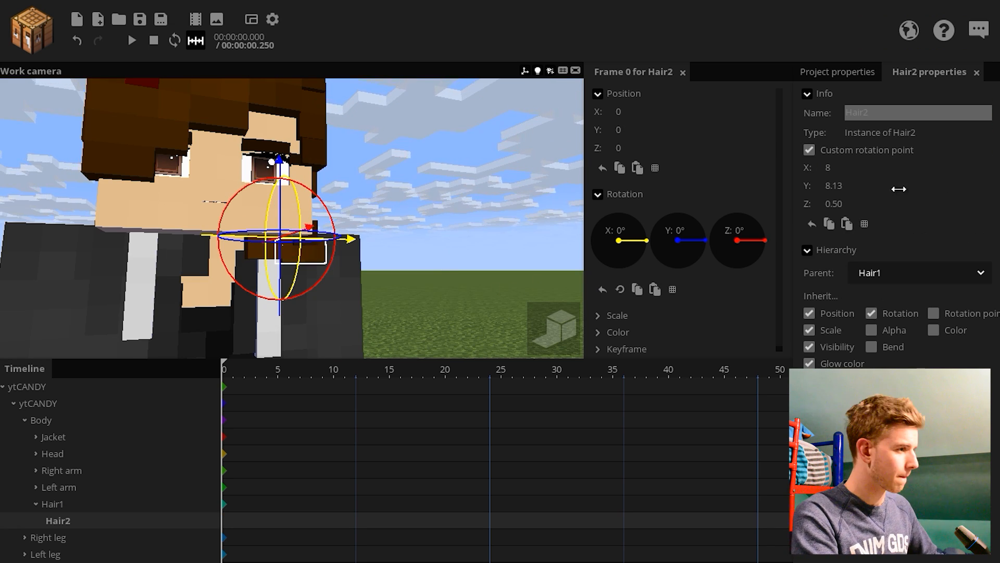
left_click_drag(470, 225, 494, 225)
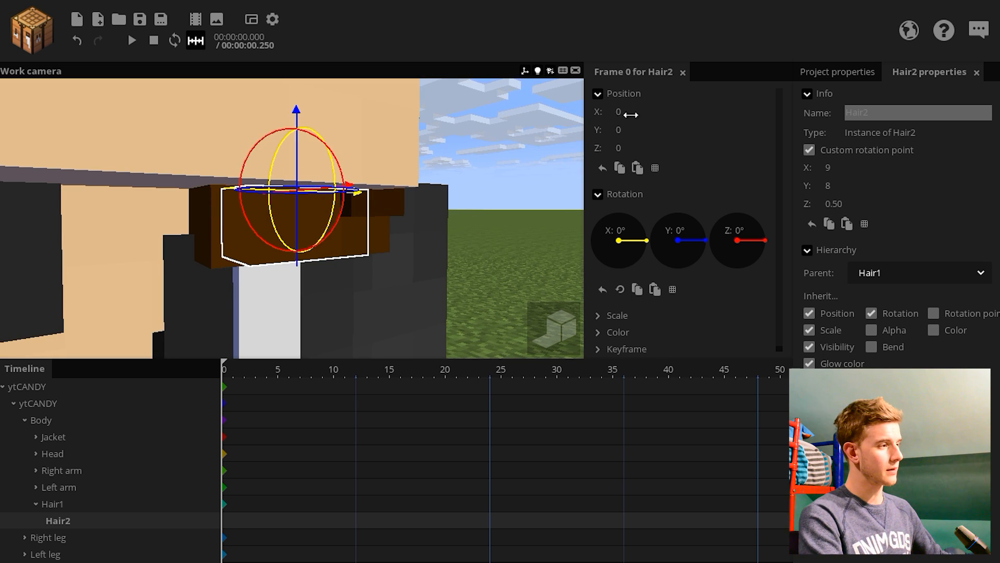
Step: Position Hair2 directly below Hair1 at X 0.5 and Y -1, matching the skin's hair layout, and save the project
left_click(622, 132)
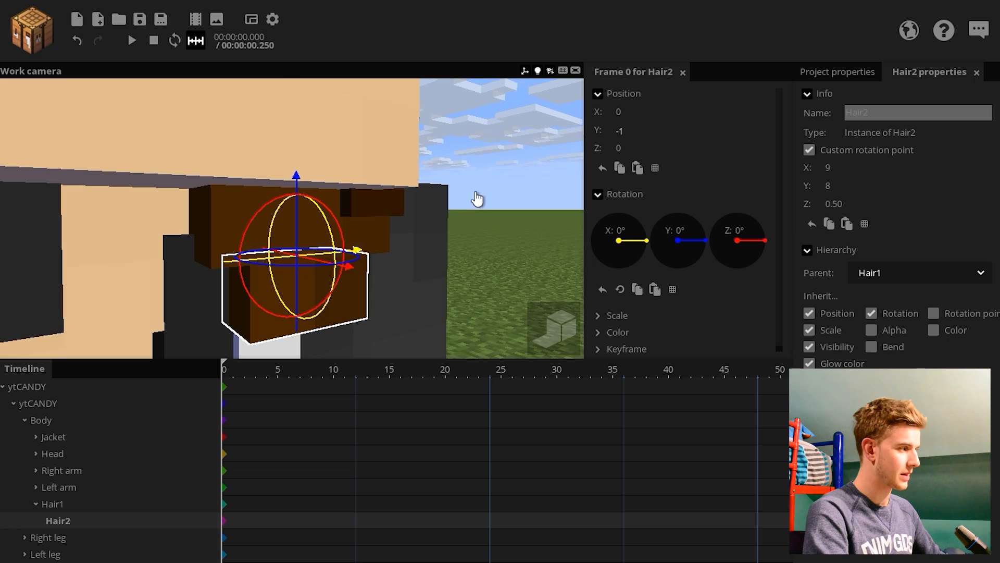
left_click_drag(476, 198, 409, 216)
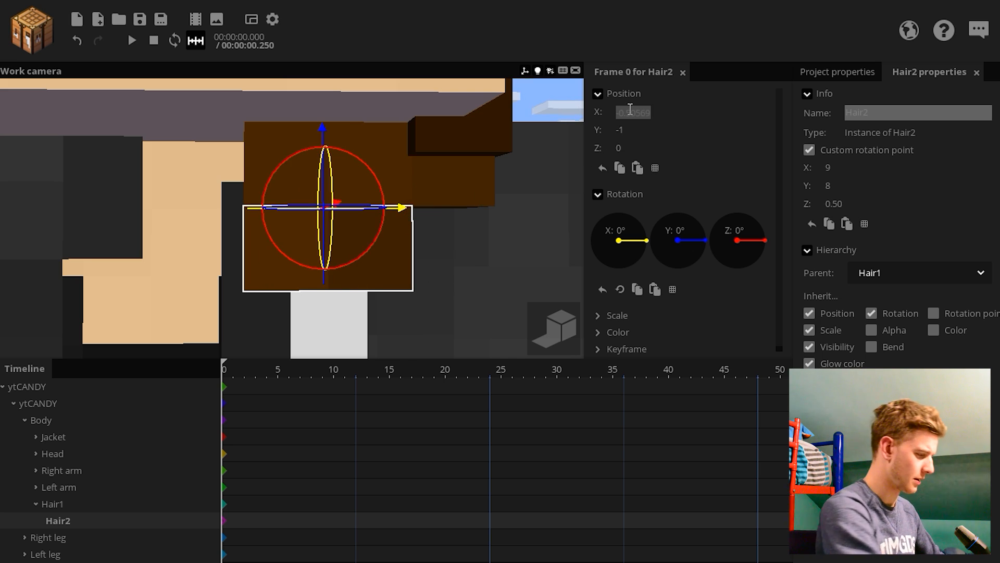
type("-")
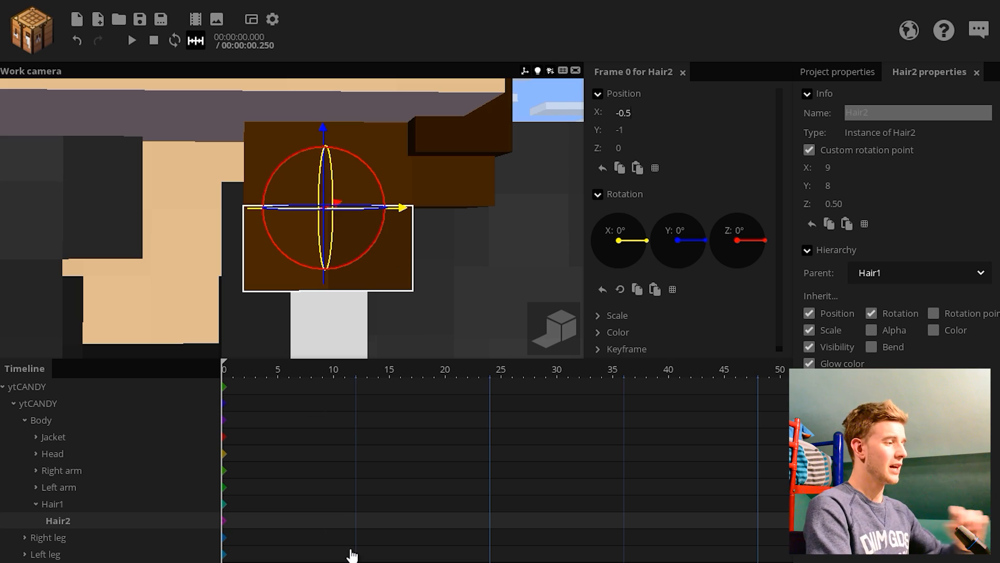
left_click(136, 536)
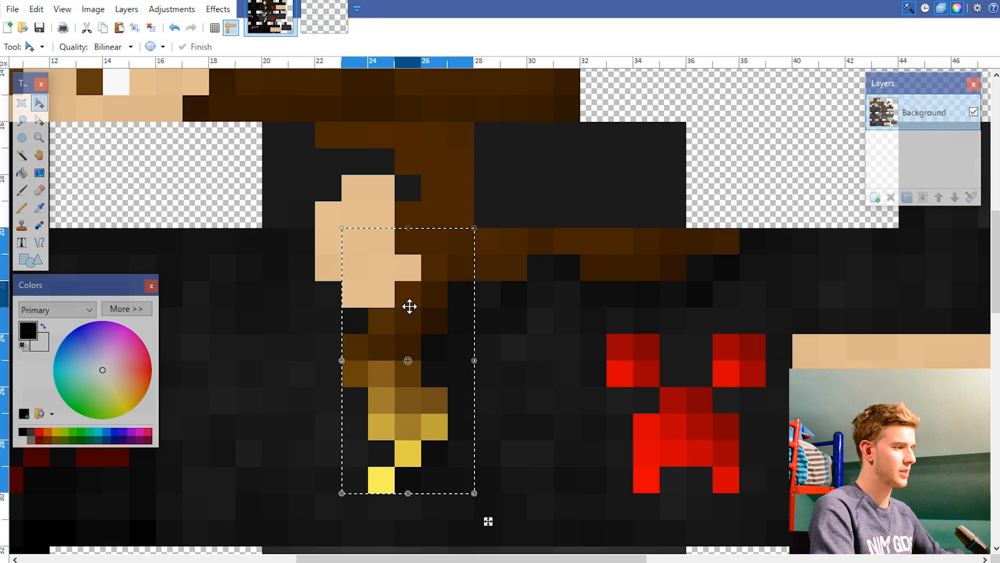
scroll(410, 306, "up", 1, "ctrl")
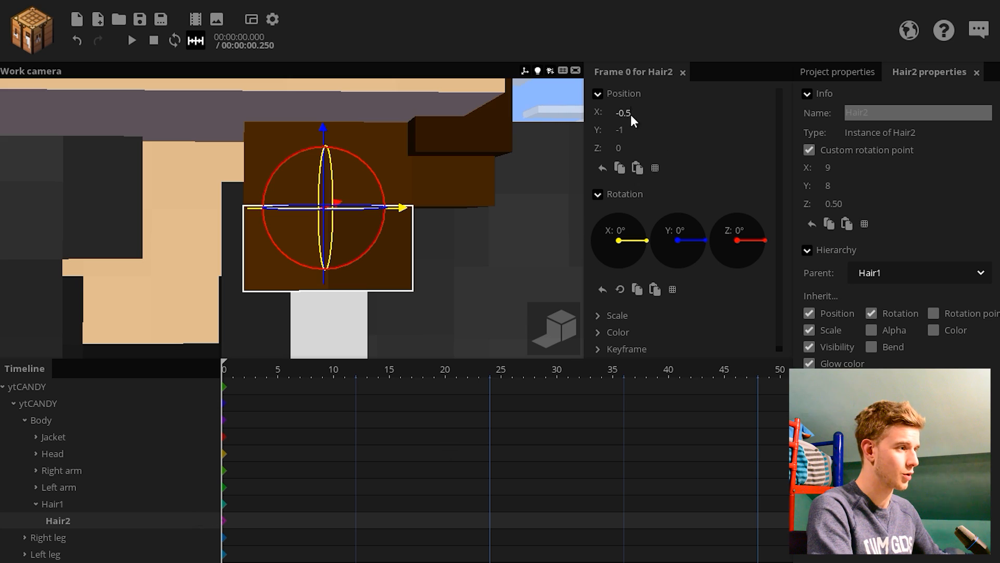
key("BackSpace")
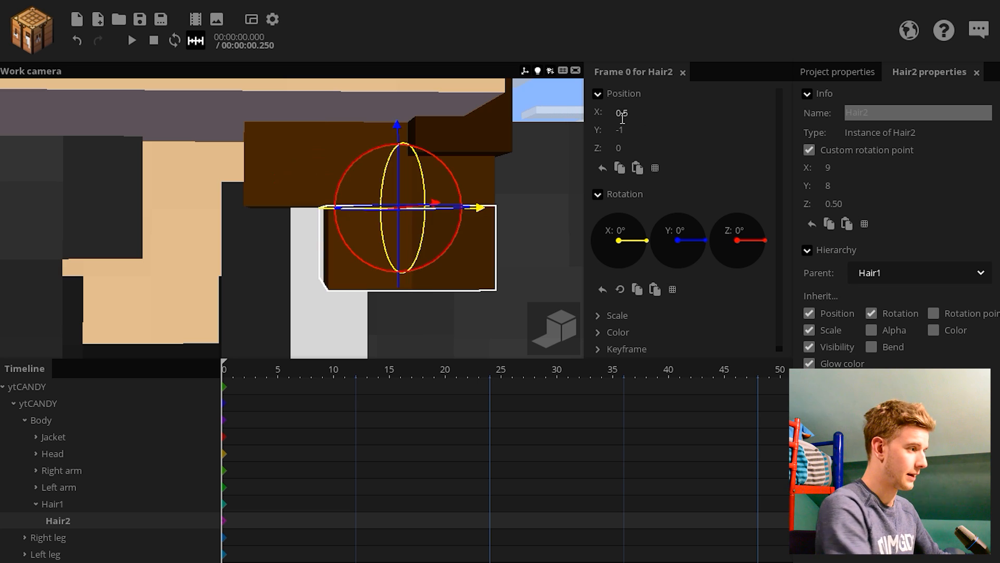
left_click(522, 147)
key("ctrl+s")
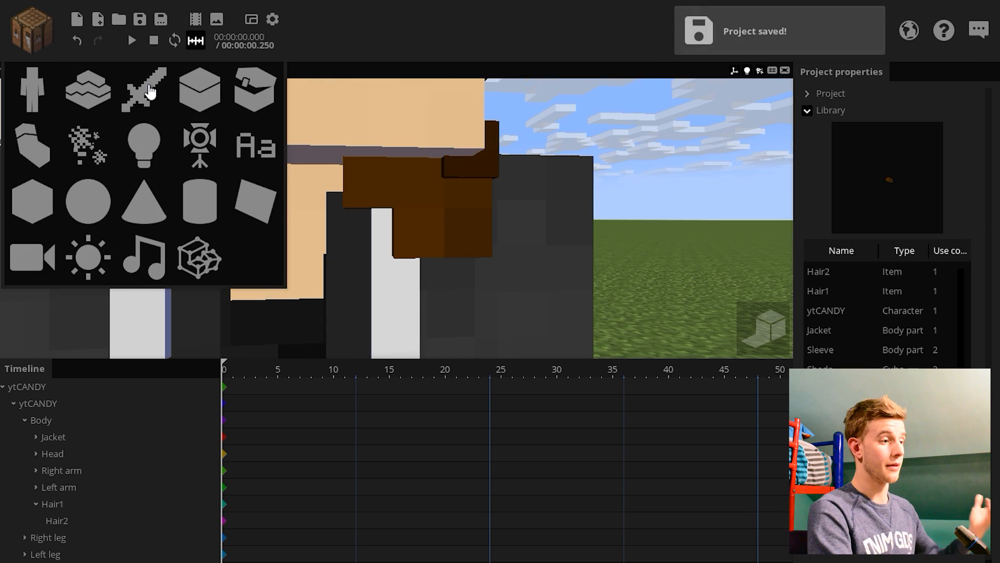
Step: Create another item named Hair3 with the hair_items image and choose its cell from the sheet
left_click(138, 89)
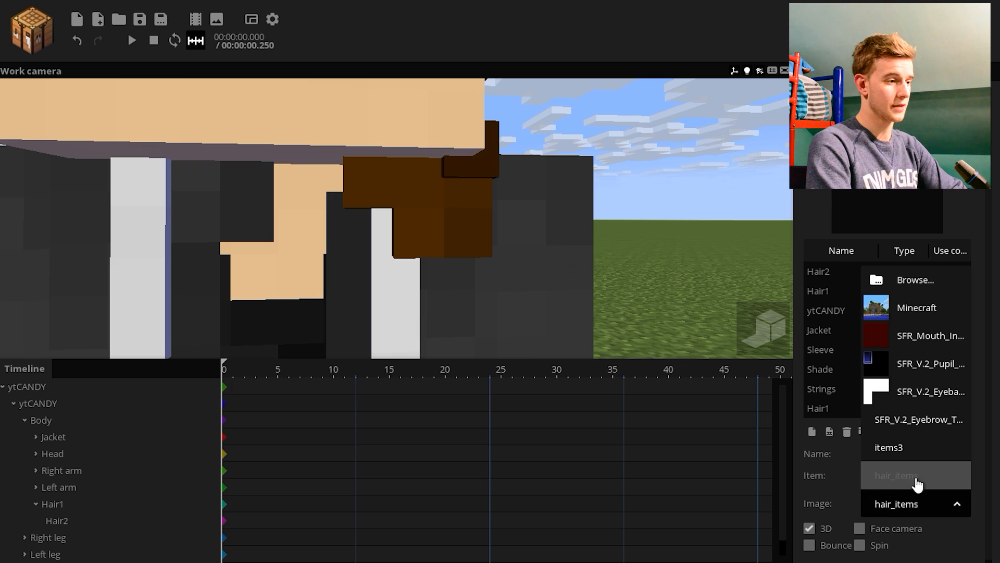
left_click(865, 410)
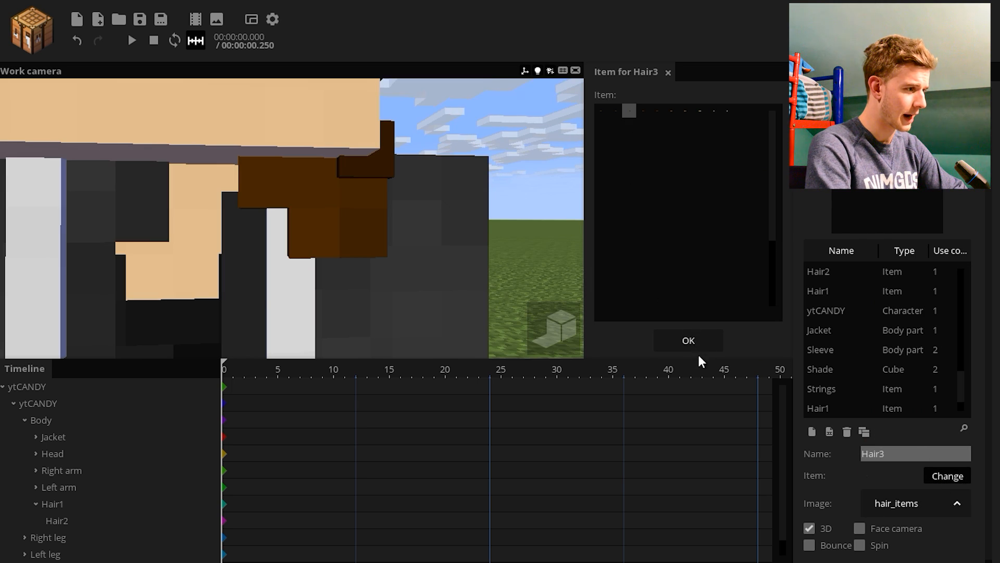
left_click(688, 341)
Step: Parent Hair3 to Hair2 and set its custom rotation point to X 9 and Y 8
left_click(12, 553)
left_click_drag(12, 554, 50, 529)
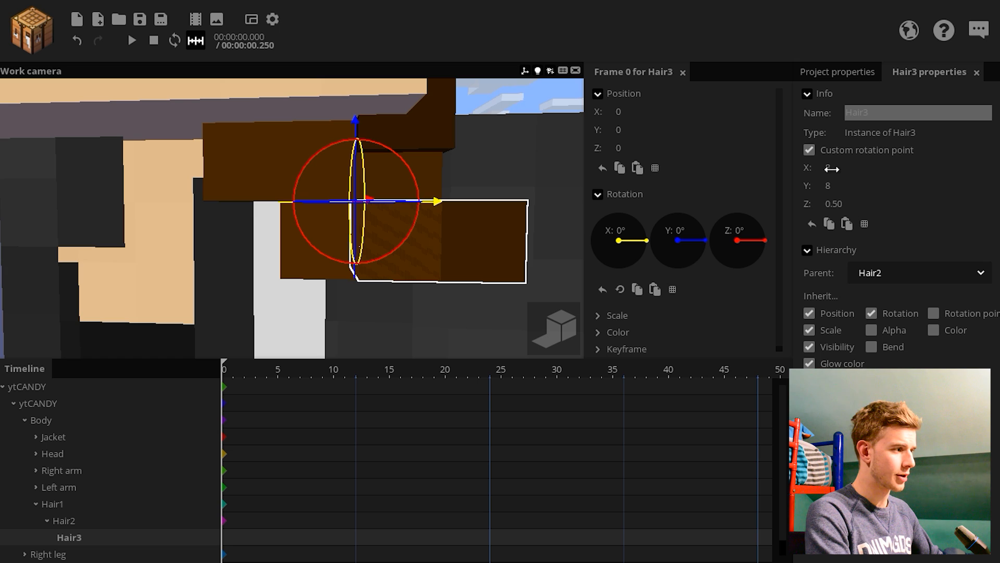
left_click_drag(847, 173, 893, 168)
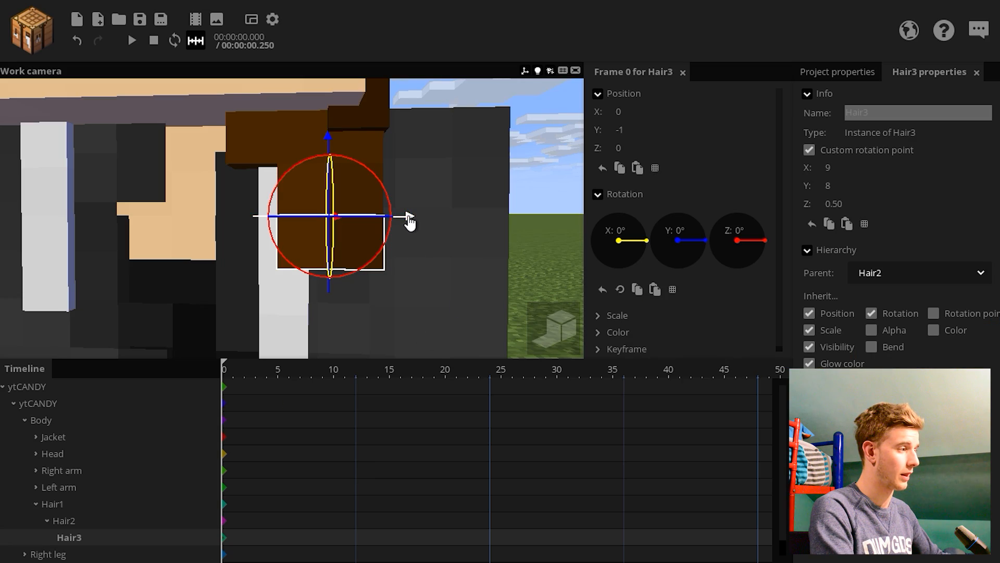
Step: Position Hair3 below Hair2 at X -1 and Y -1
left_click_drag(411, 221, 378, 227)
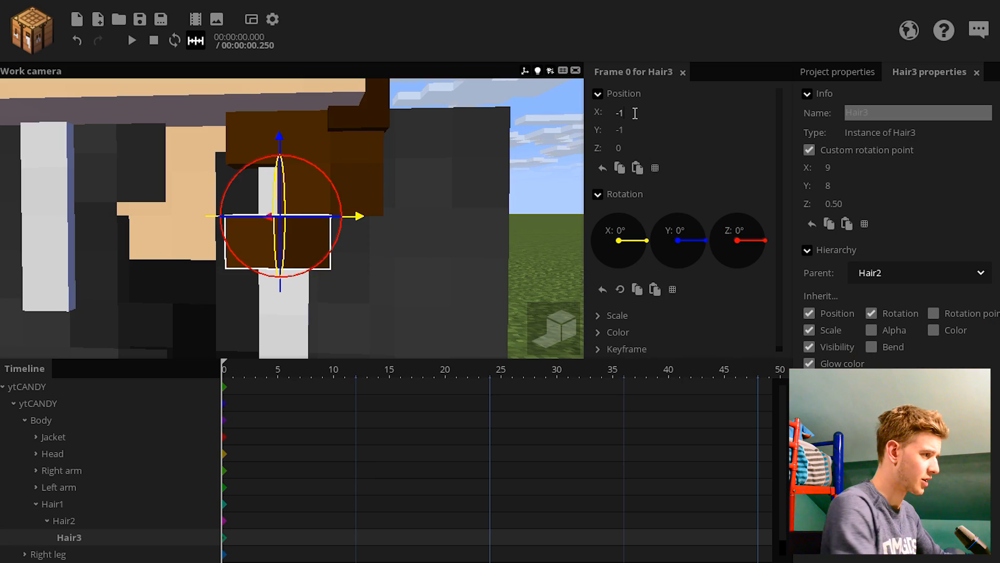
left_click(550, 154)
Step: Select all hair items from Hair1 to Hair10 and rotate them together to try bending the strand sideways and forward
scroll(549, 153, "down", 5)
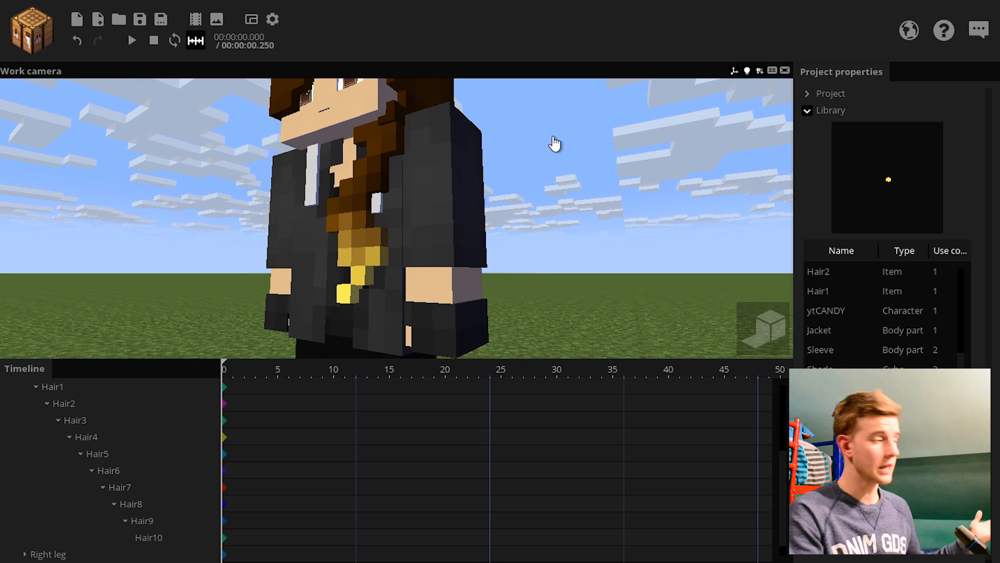
right_click_drag(555, 145, 560, 159)
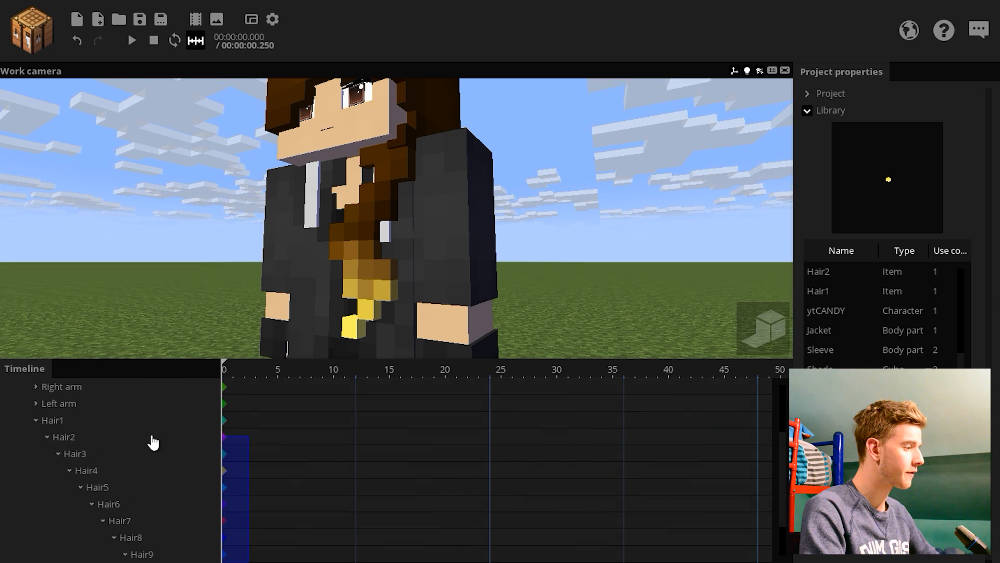
left_click_drag(152, 439, 155, 425)
left_click_drag(333, 263, 312, 275)
left_click_drag(332, 276, 229, 301)
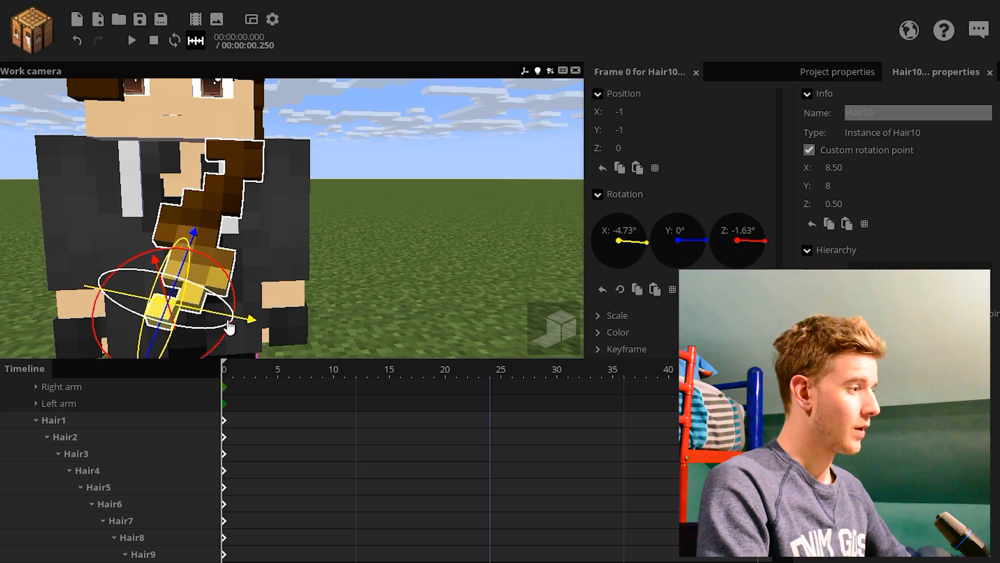
left_click_drag(229, 328, 230, 346)
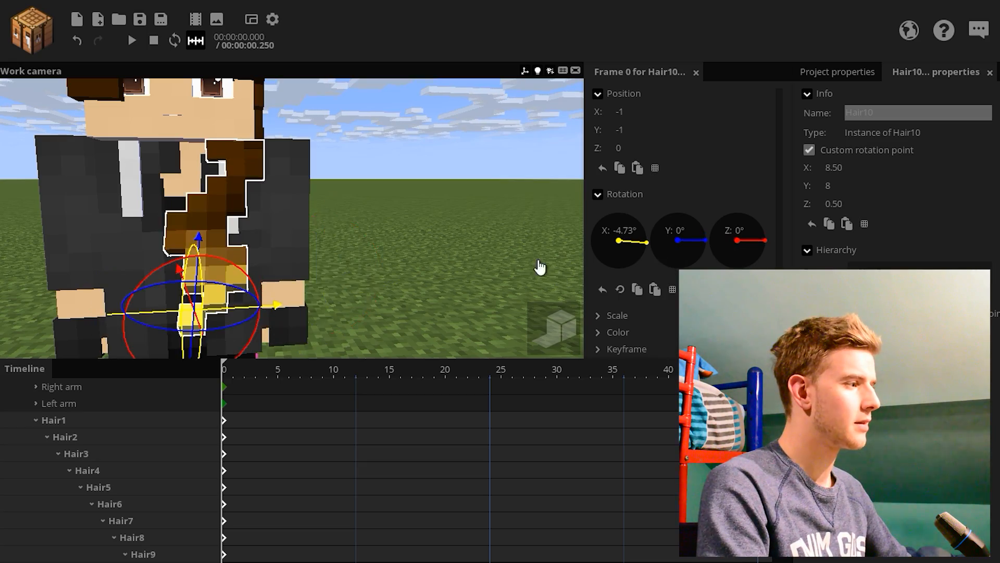
right_click_drag(536, 268, 258, 321)
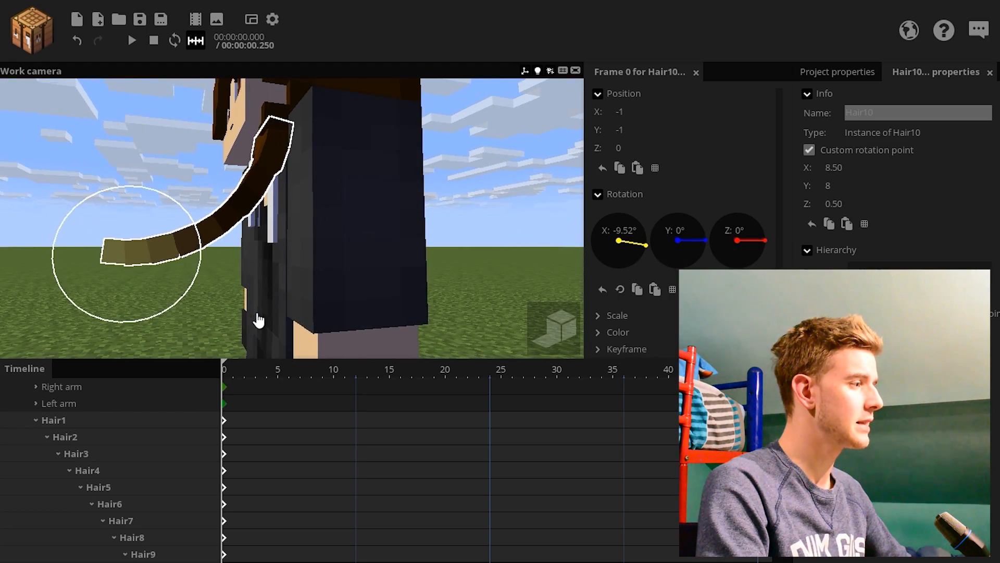
left_click(184, 167)
left_click_drag(185, 168, 210, 188)
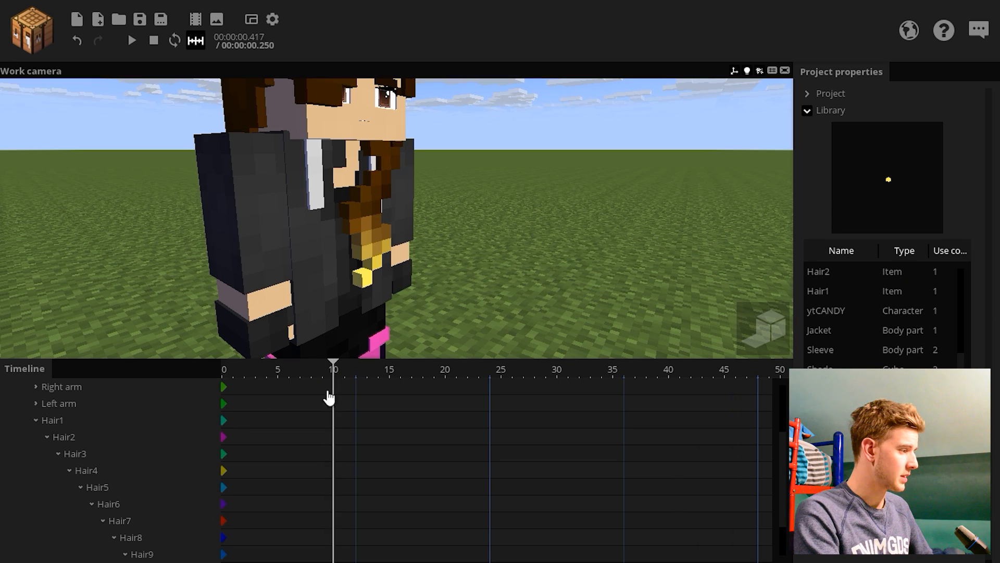
Step: Animate the strand swinging by rotating all the hair items together at frames 10, 19, 27 and 34
scroll(134, 557, "down", 1)
left_click(159, 520)
left_click_drag(308, 324, 314, 343)
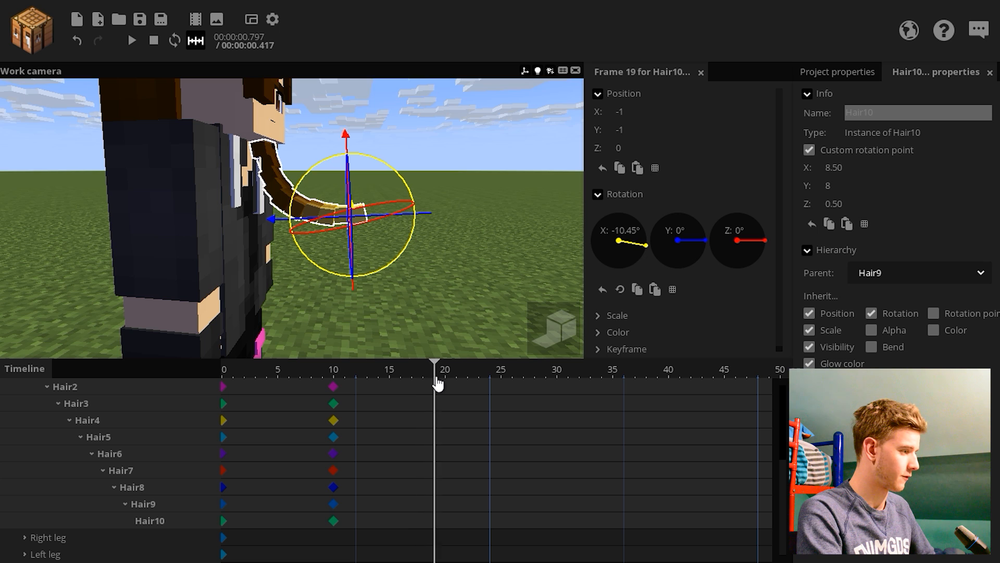
left_click_drag(399, 270, 405, 288)
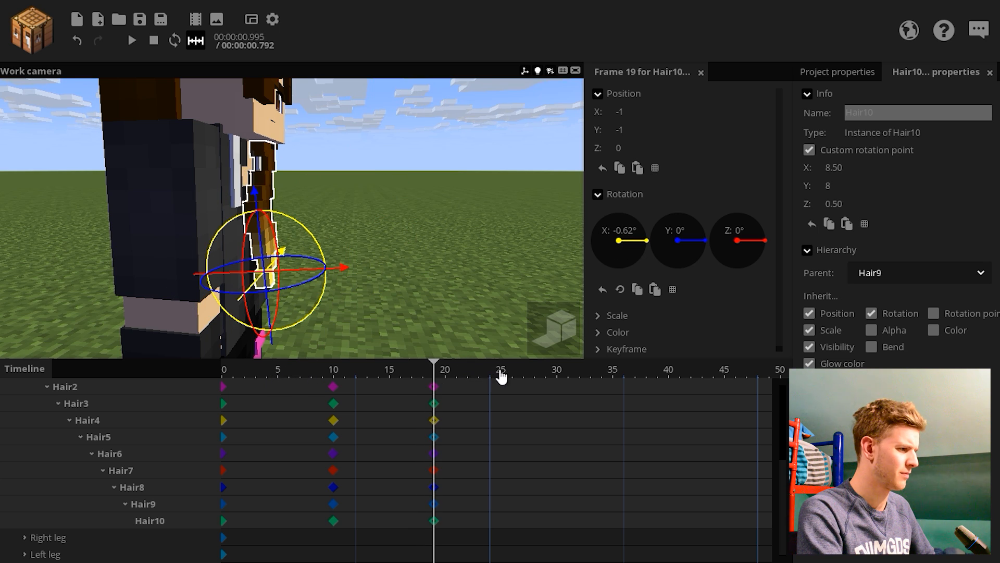
left_click_drag(311, 314, 337, 312)
left_click(601, 369)
left_click_drag(395, 188, 407, 223)
Step: Stagger the swing by shifting the keyframes of Hair3 through Hair10 one additional frame later per item
left_click_drag(619, 401, 218, 514)
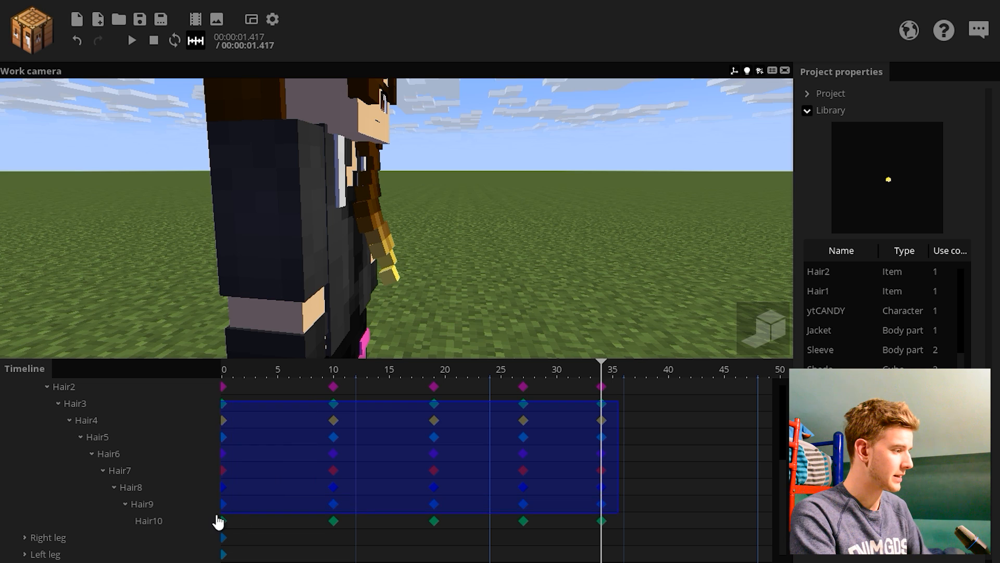
left_click_drag(339, 437, 351, 436)
left_click_drag(658, 531, 658, 529)
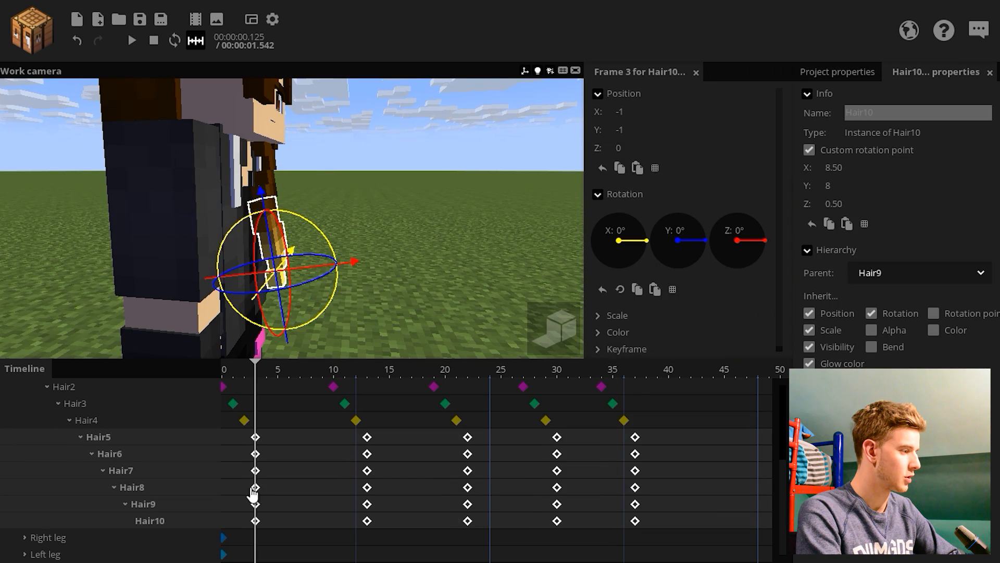
left_click_drag(242, 451, 356, 473)
left_click_drag(666, 525, 664, 524)
left_click_drag(636, 454, 454, 504)
left_click_drag(266, 523, 265, 525)
left_click_drag(267, 485, 661, 527)
left_click_drag(657, 487, 278, 529)
left_click_drag(289, 505, 300, 504)
left_click_drag(290, 515, 695, 528)
Step: Select the keyframes of all the hair items and change their transition
left_click_drag(680, 521, 183, 406)
scroll(183, 405, "up", 5)
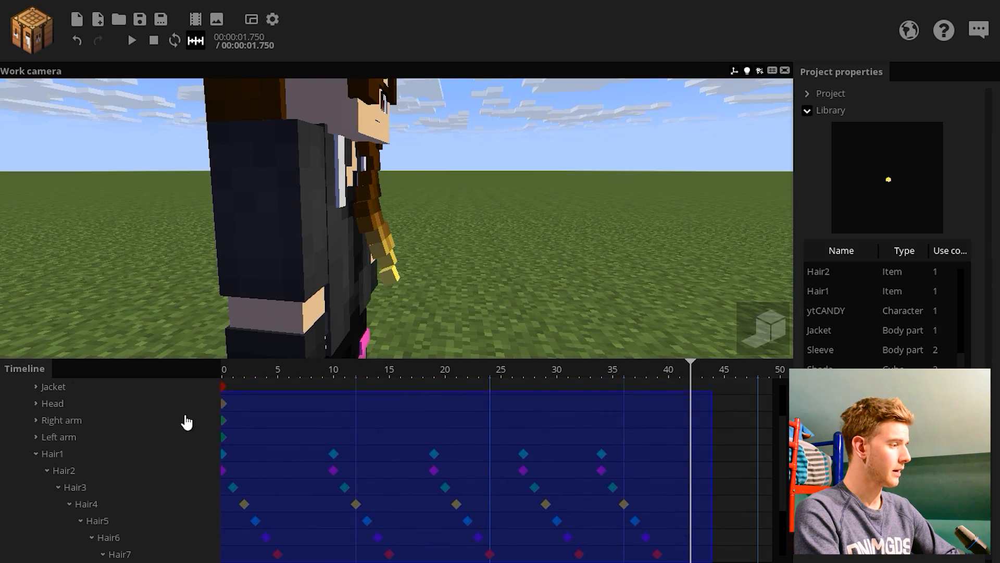
left_click_drag(200, 480, 201, 476)
scroll(742, 330, "down", 2)
left_click(706, 312)
left_click(677, 428)
left_click(472, 242)
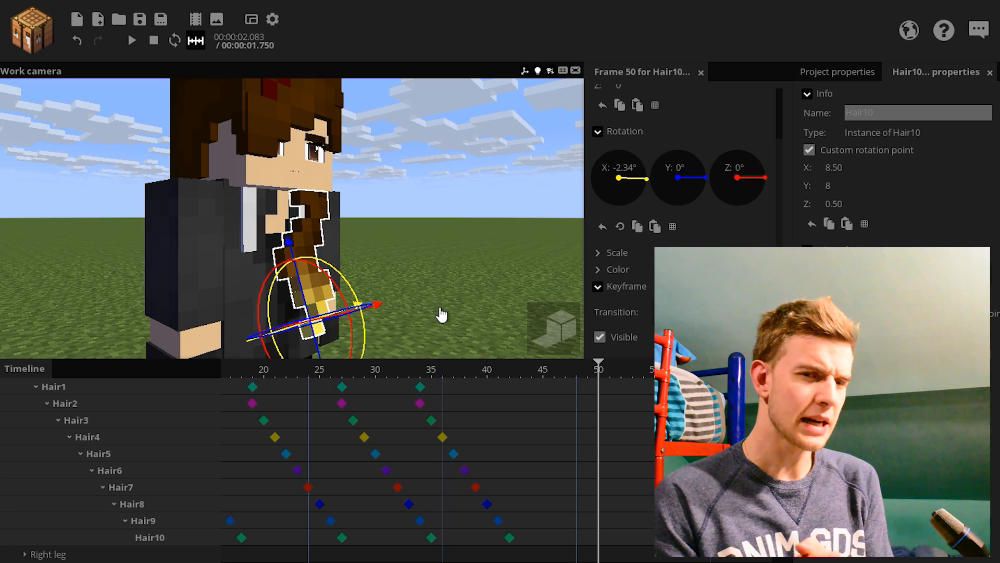
left_click_drag(443, 310, 365, 339)
left_click_drag(327, 304, 337, 301)
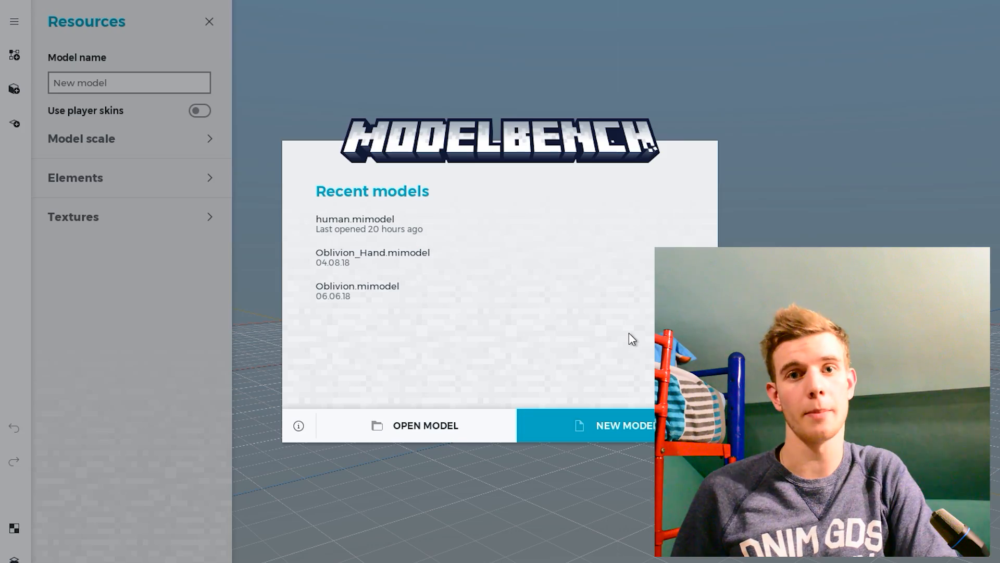
Step: Start a new model in Modelbench with the Steve template and accept its properties
left_click(585, 432)
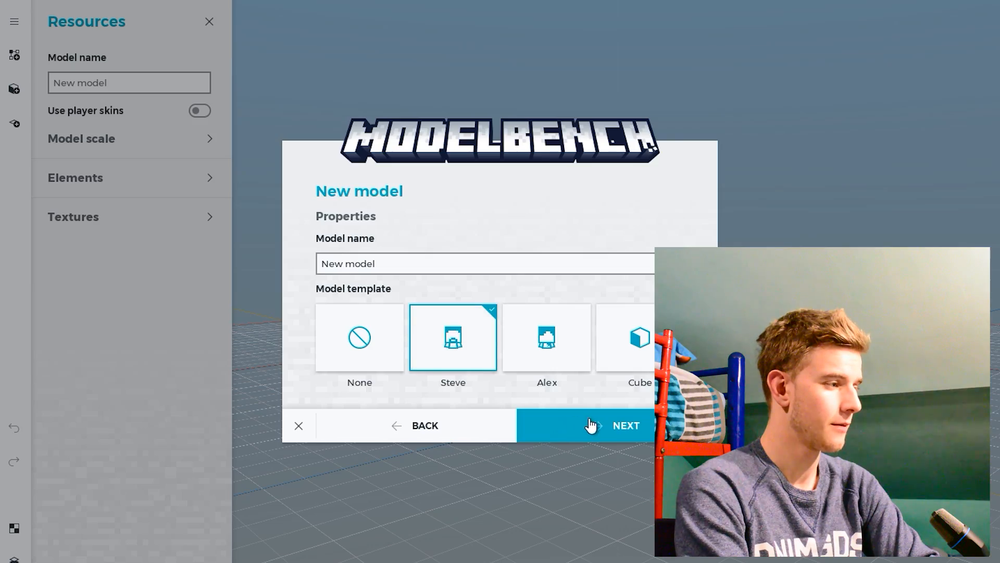
left_click(590, 425)
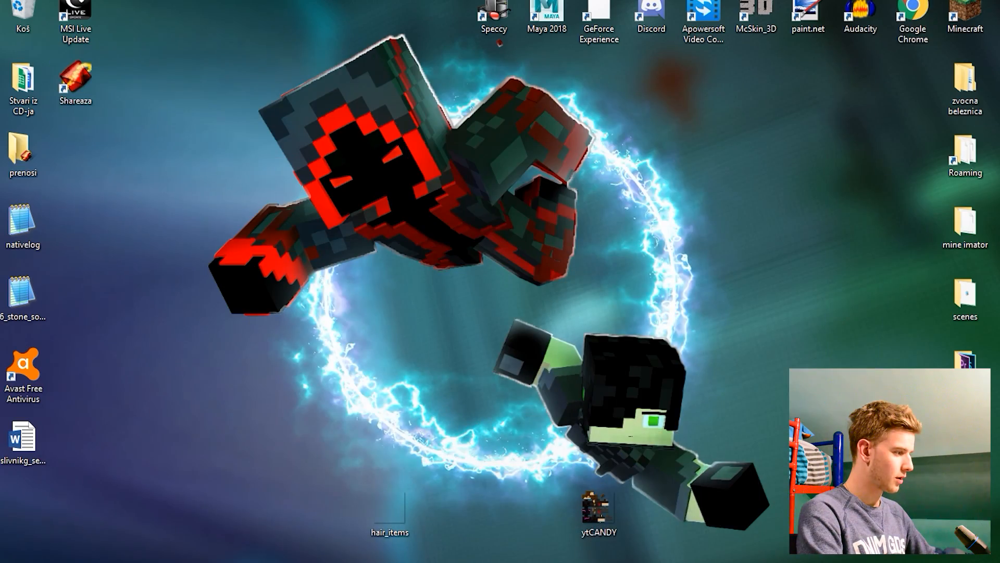
Step: Switch to paint.net and create a new image 25 pixels wide and 25 pixels high
left_click(221, 541)
left_click(12, 10)
left_click(30, 26)
type("25")
key("Tab")
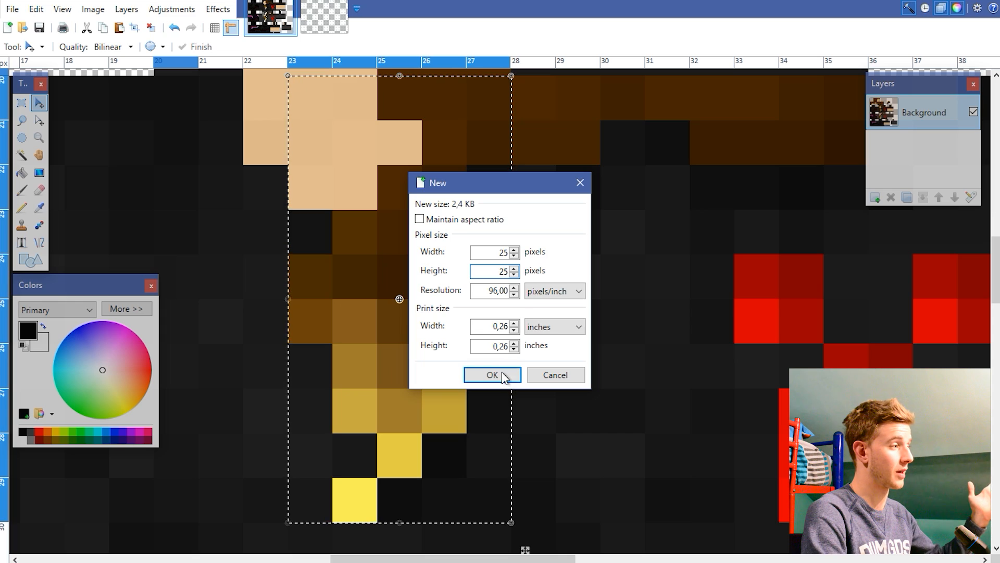
left_click(505, 374)
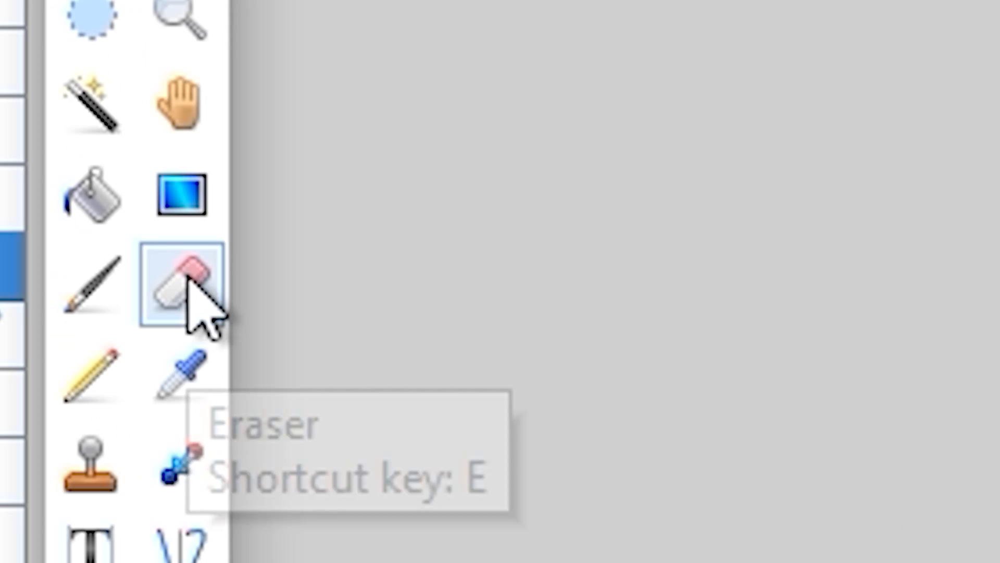
Step: Erase the new image's entire white background to transparency using the Eraser with a brush width of 15
left_click(39, 190)
scroll(208, 125, "up", 10, "ctrl")
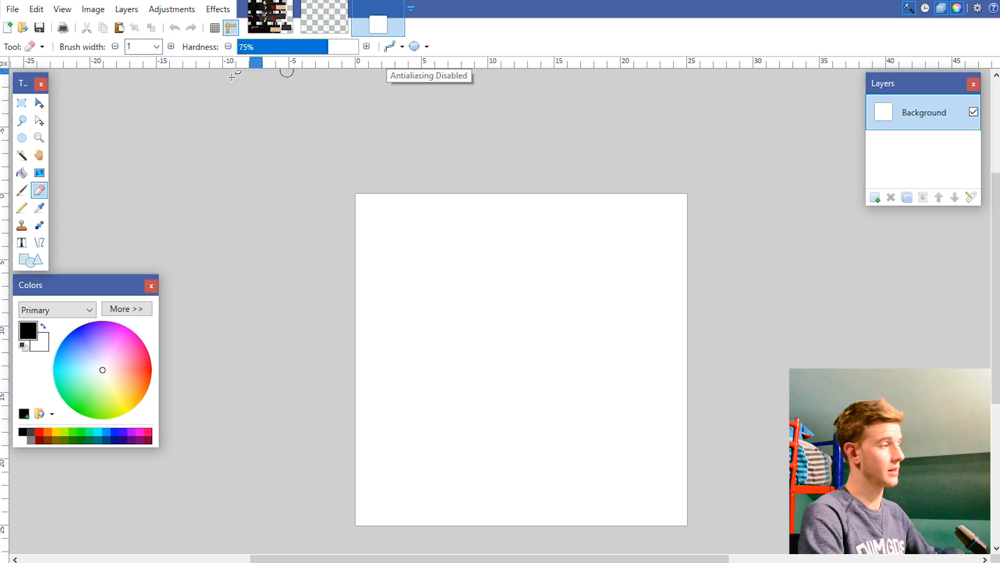
key("bracketright")
key("bracketright")
key("bracketright")
key("bracketright")
key("bracketright")
key("bracketright")
key("bracketright")
key("bracketright")
key("bracketright")
key("bracketright")
key("bracketright")
key("bracketright")
key("bracketright")
key("bracketright")
mouse_move(396, 218)
left_mouse_down()
mouse_move(446, 424)
mouse_move(660, 480)
left_mouse_up()
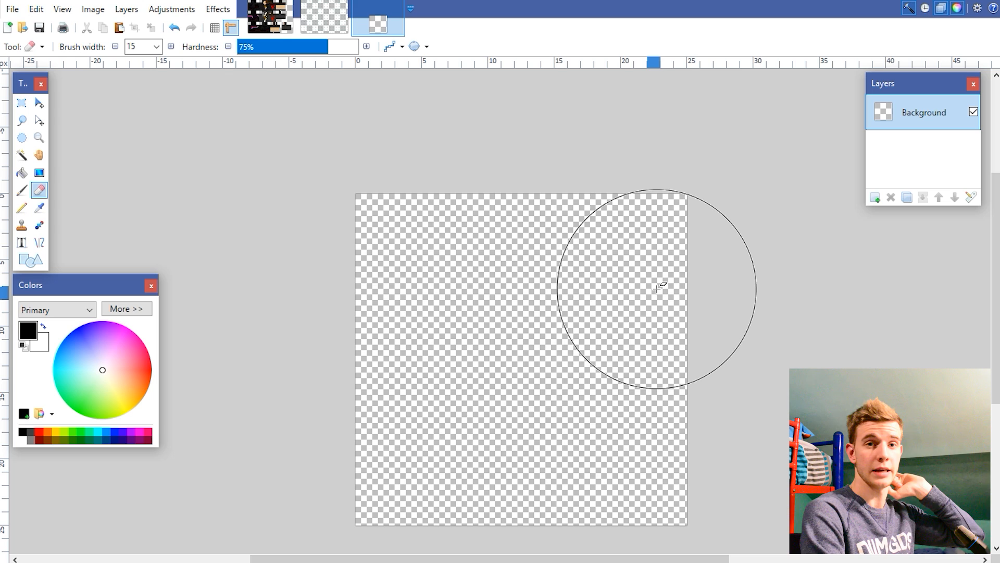
Step: Copy the selected hair strand area from the skin image and paste it into the new transparent image
left_click(269, 16)
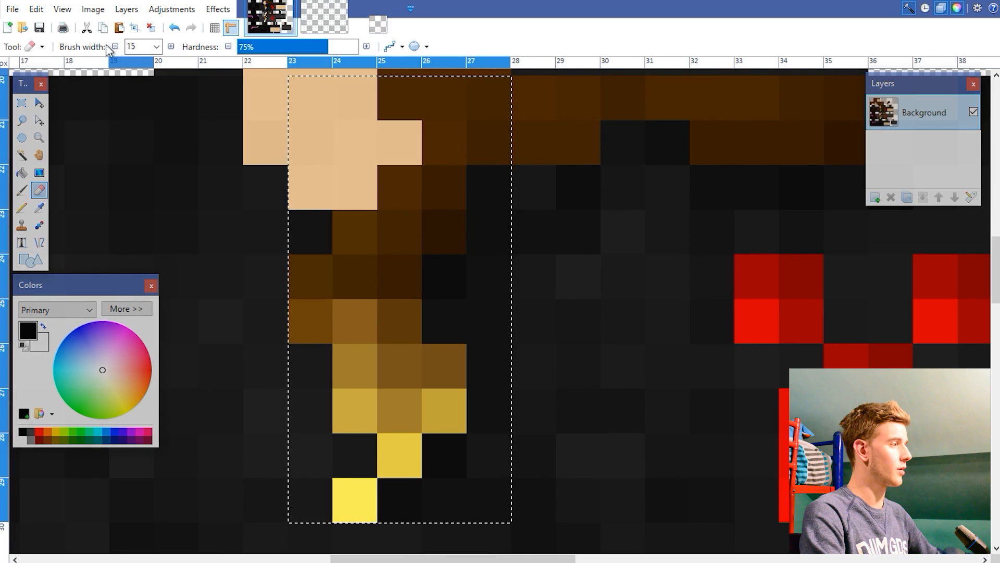
key("s")
scroll(467, 135, "down", 1, "ctrl")
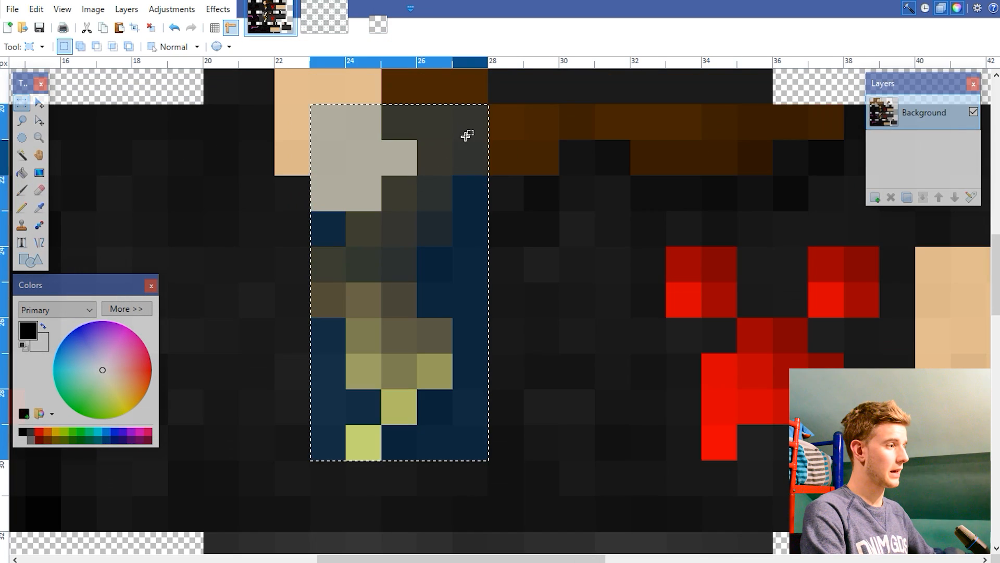
left_click(104, 27)
left_click(378, 24)
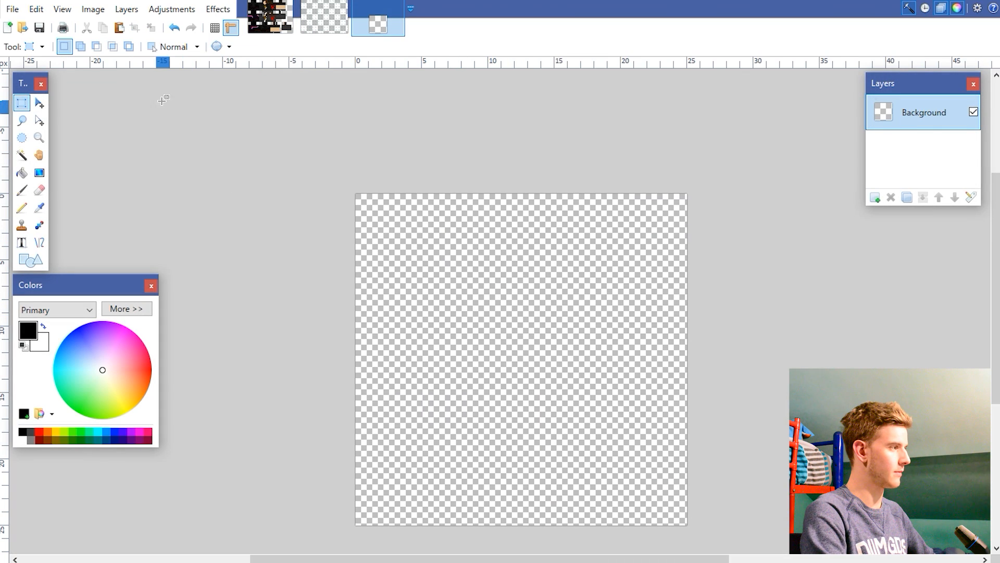
left_click(119, 27)
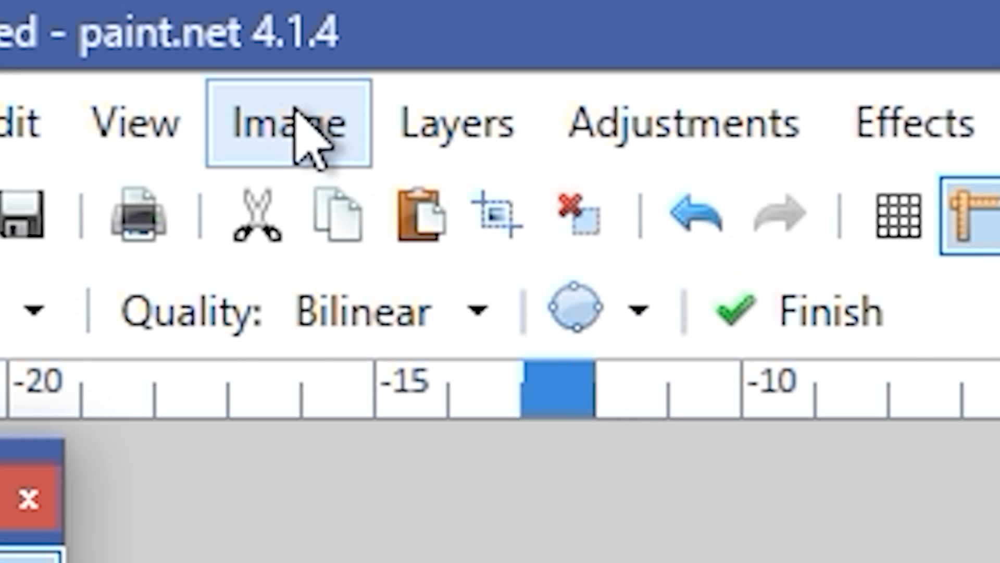
Step: Resize the new image to a width of 1 pixel with the aspect ratio maintained, and paste the hair strand again with the canvas expanded
left_click(93, 8)
left_click(415, 292)
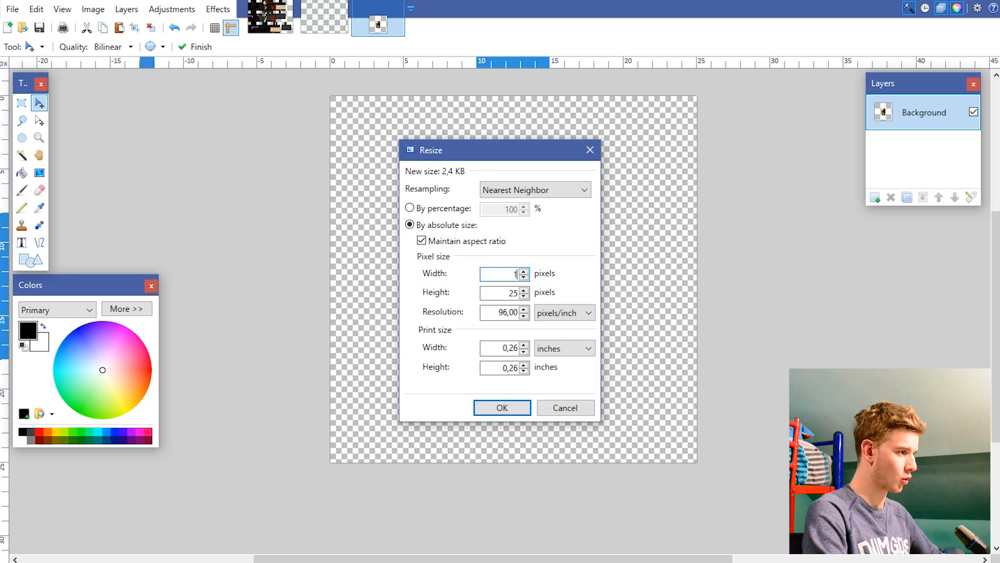
left_click(502, 408)
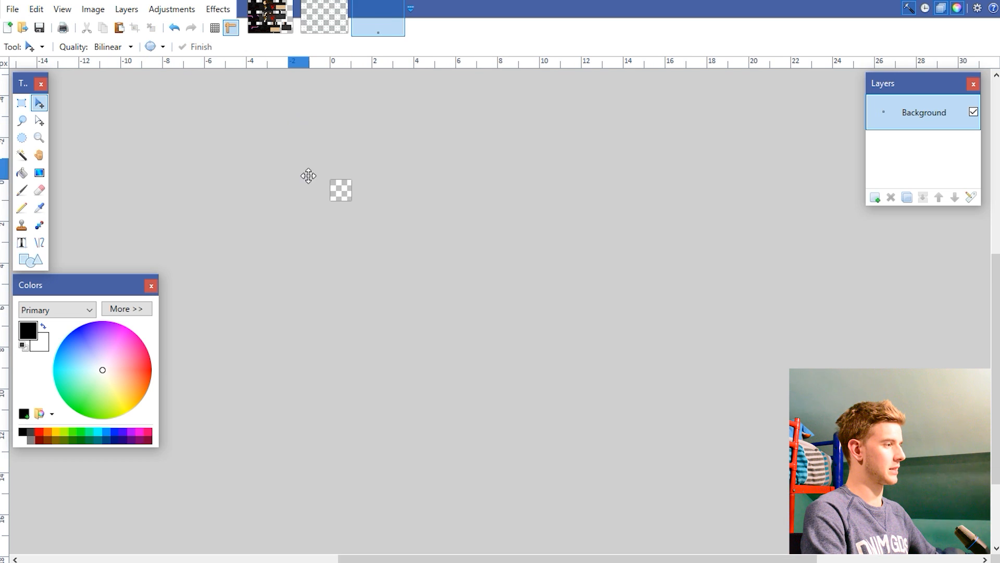
left_click(119, 28)
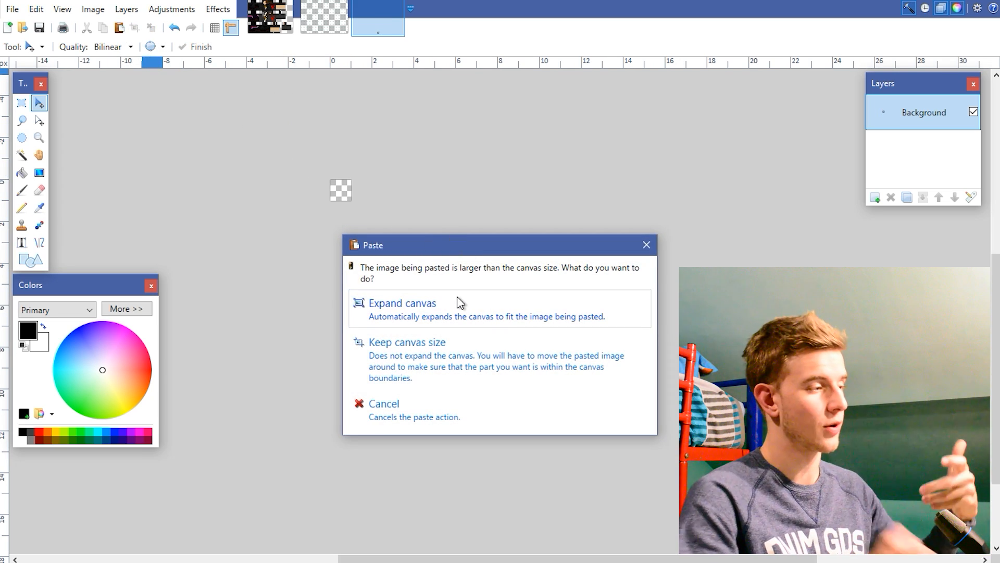
left_click(415, 300)
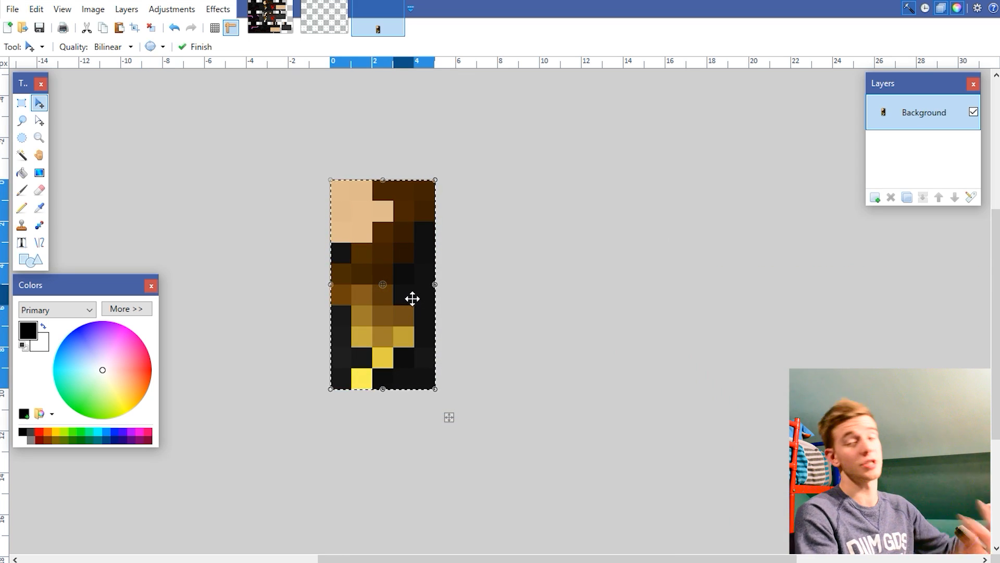
Step: Erase the skin-coloured and black pixels around the hair strand using the Eraser with a brush width of 1
left_click(38, 190)
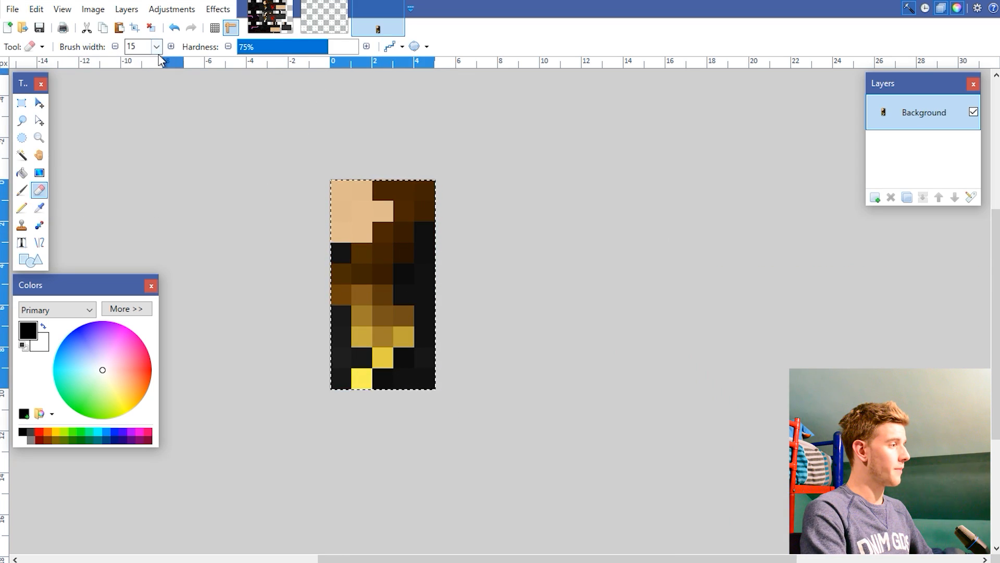
left_click(156, 47)
scroll(141, 156, "up", 5)
left_click(137, 59)
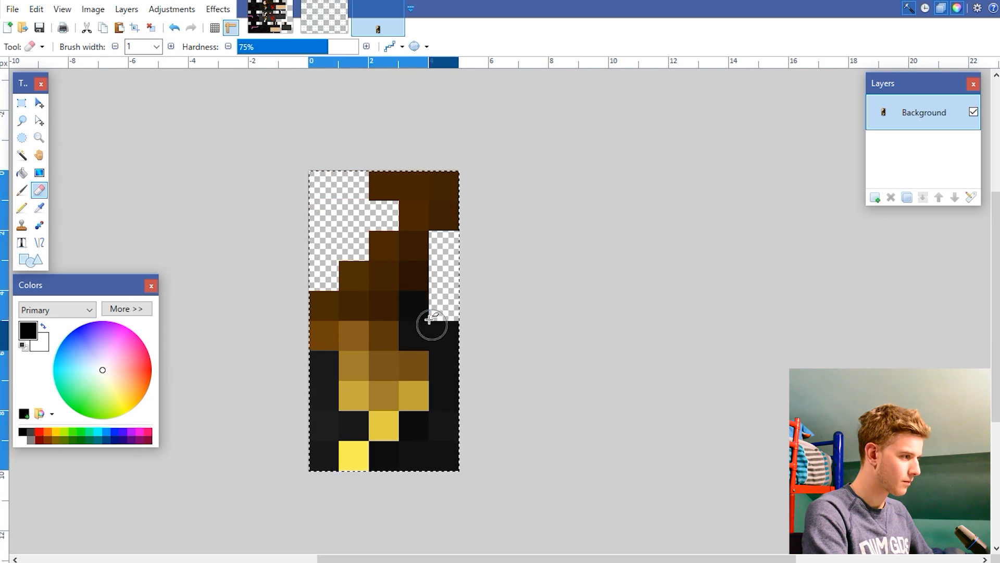
left_click_drag(440, 324, 384, 456)
left_click(354, 426)
left_click_drag(324, 365, 324, 456)
Step: Deselect the cleaned hair strand and save the image as hair_modelbench
left_click(21, 103)
left_click(333, 240)
left_click(12, 9)
left_click(92, 131)
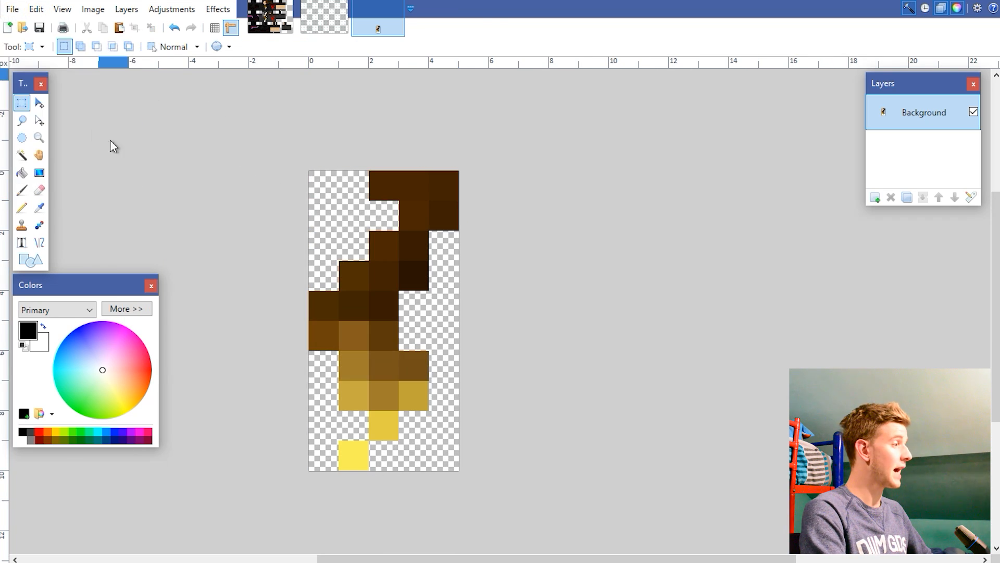
type("hair_modelbench")
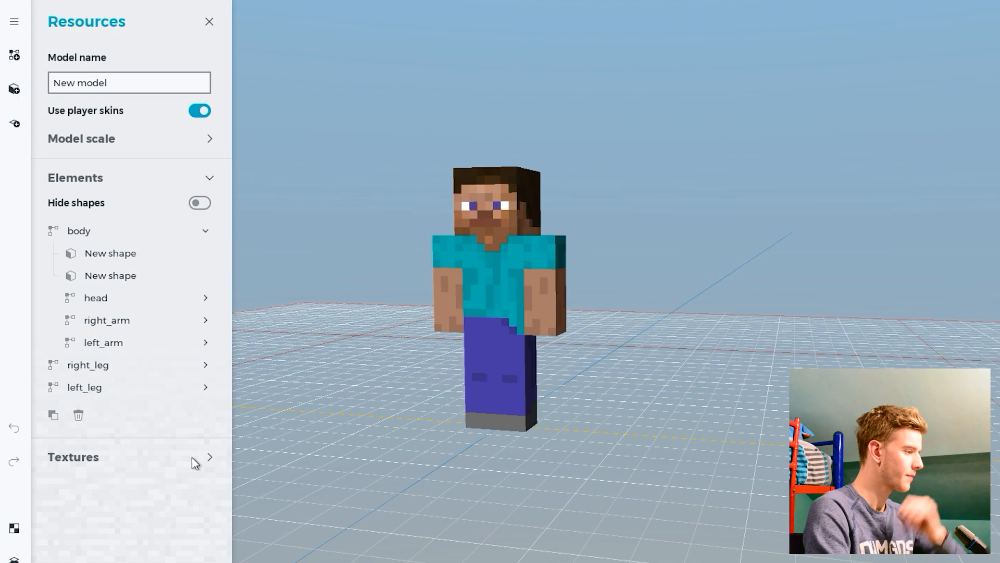
Step: Switch to Modelbench and add the hair_modelbench image to the model's textures
left_click(193, 459)
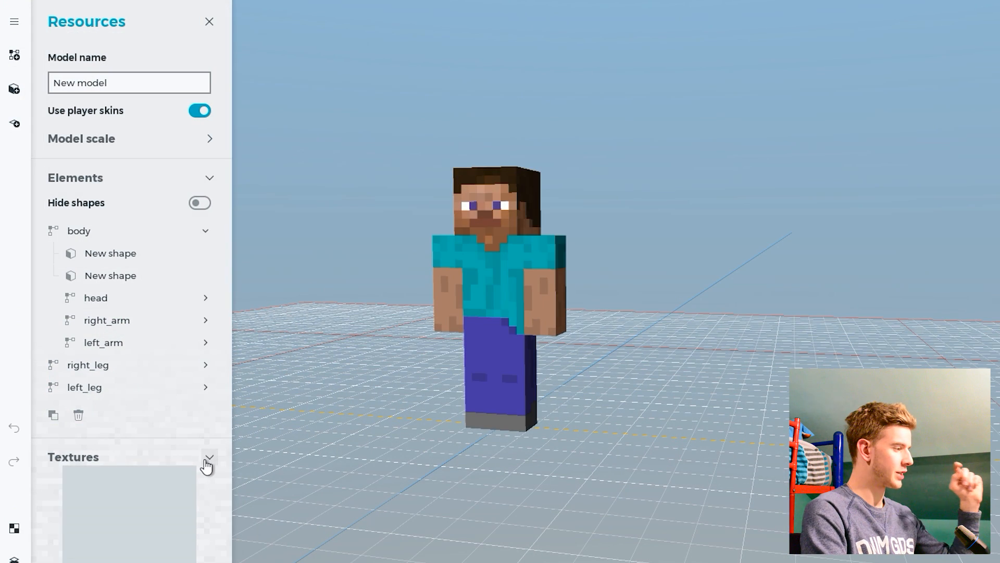
scroll(223, 364, "down", 3)
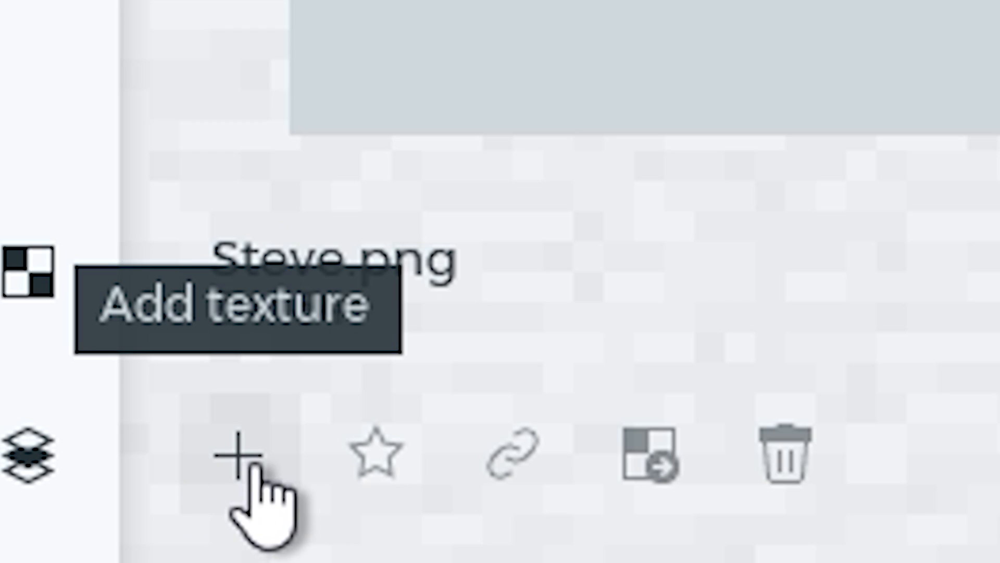
left_click(239, 457)
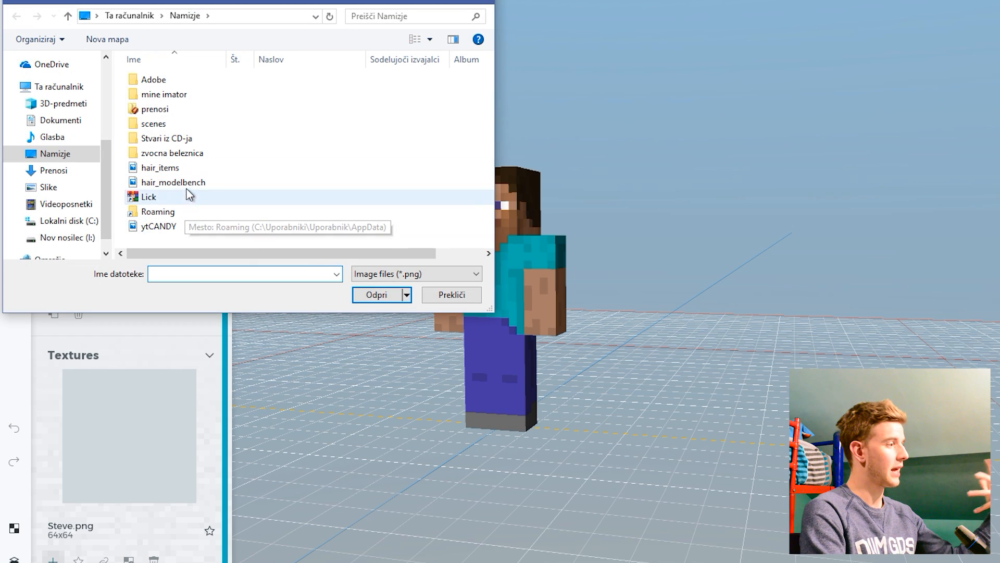
left_click(181, 187)
left_click(376, 295)
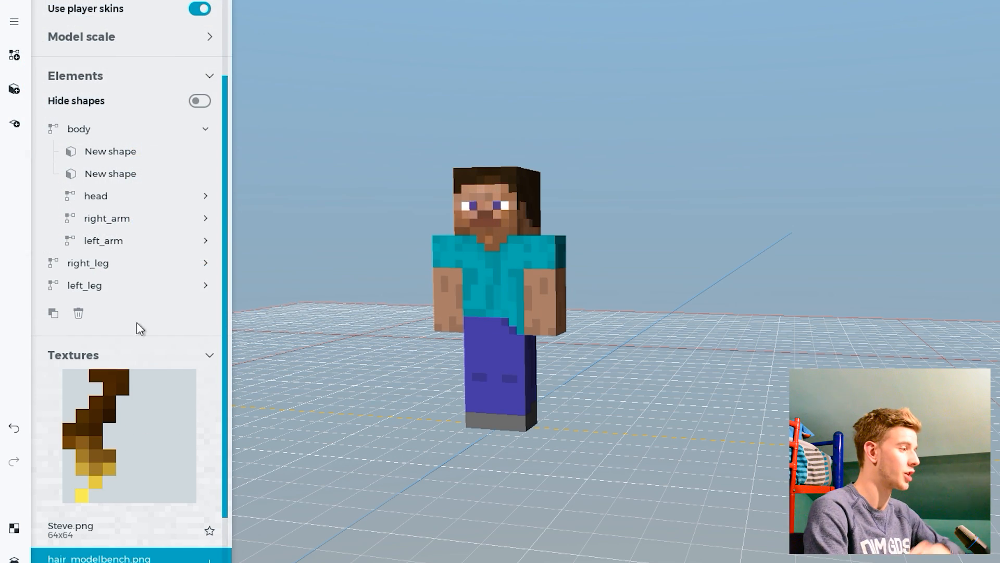
left_click(208, 357)
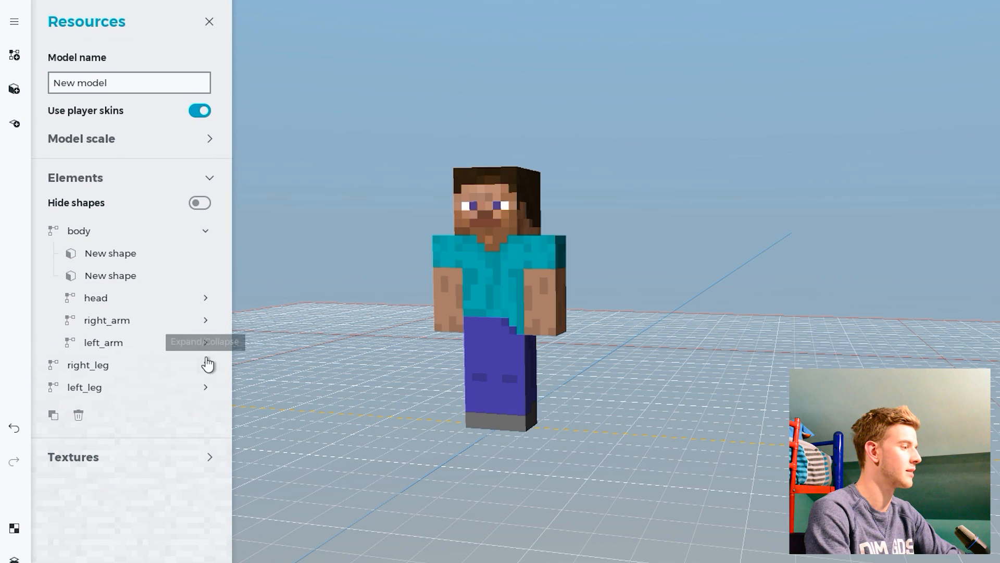
Step: Add a surface to the body part and move it in front of the character to Z 12
left_click(88, 237)
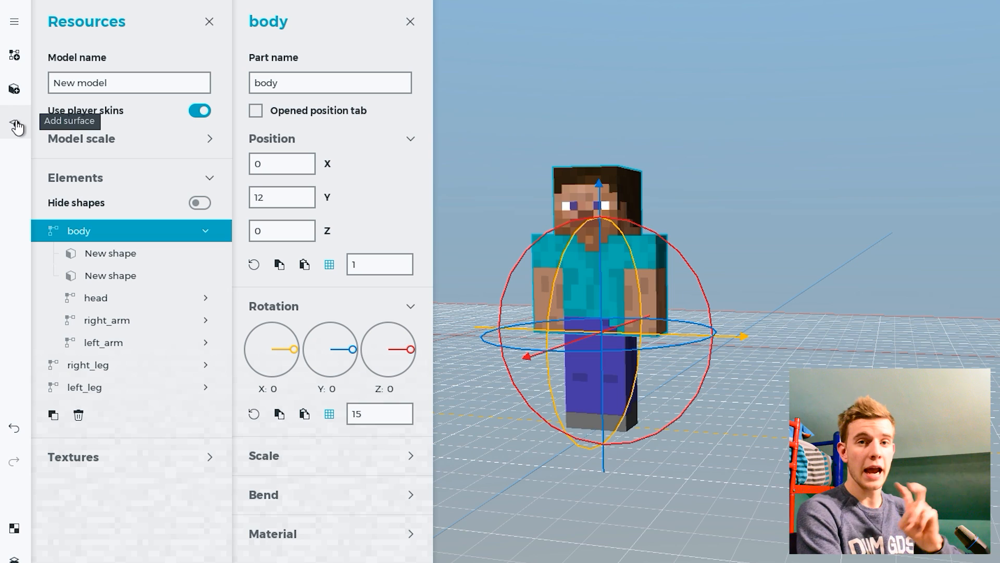
left_click(17, 126)
left_click_drag(582, 346, 538, 373)
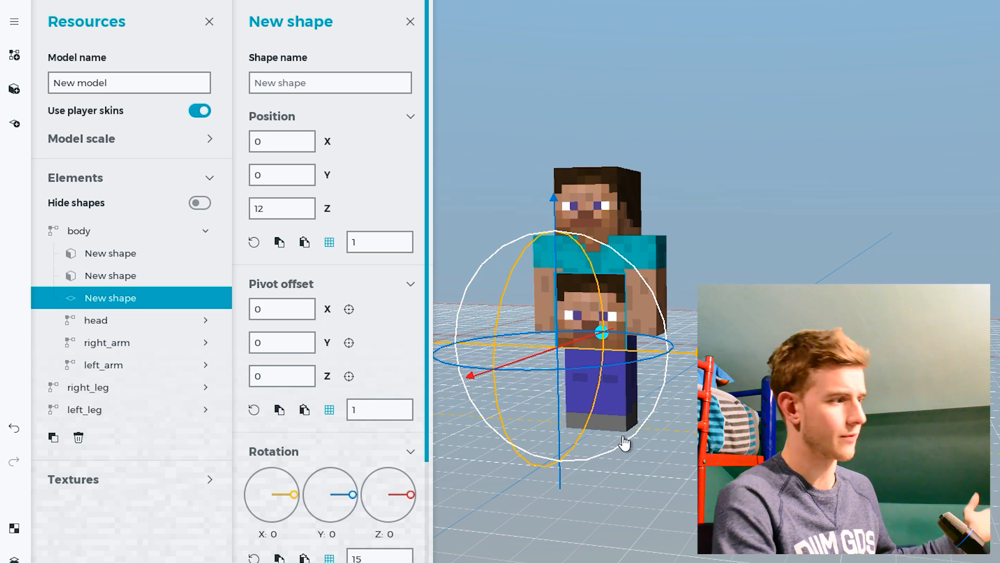
Step: Show the UV viewer and set the new surface's material texture to hair_modelbench.png
left_click(14, 524)
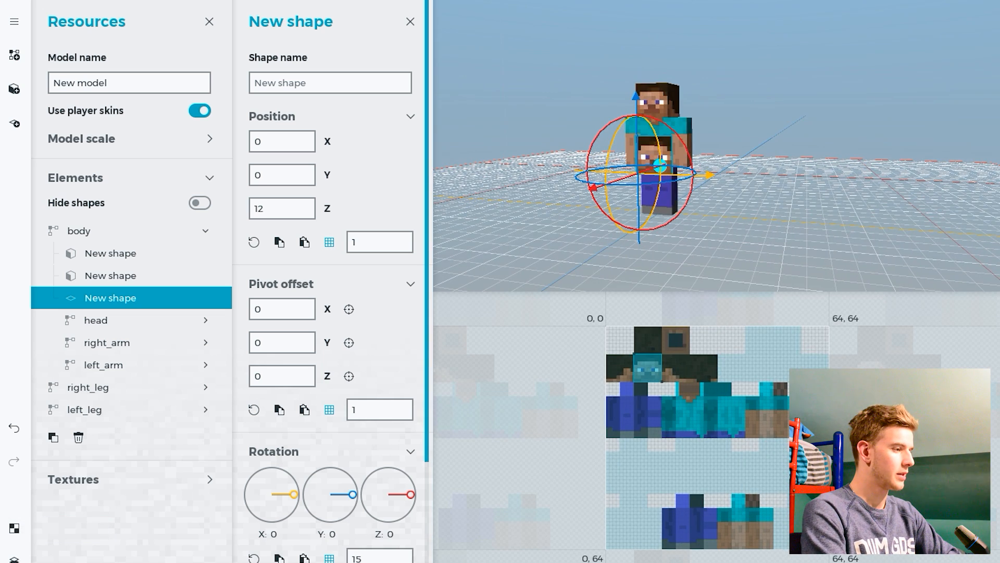
scroll(411, 551, "down", 3)
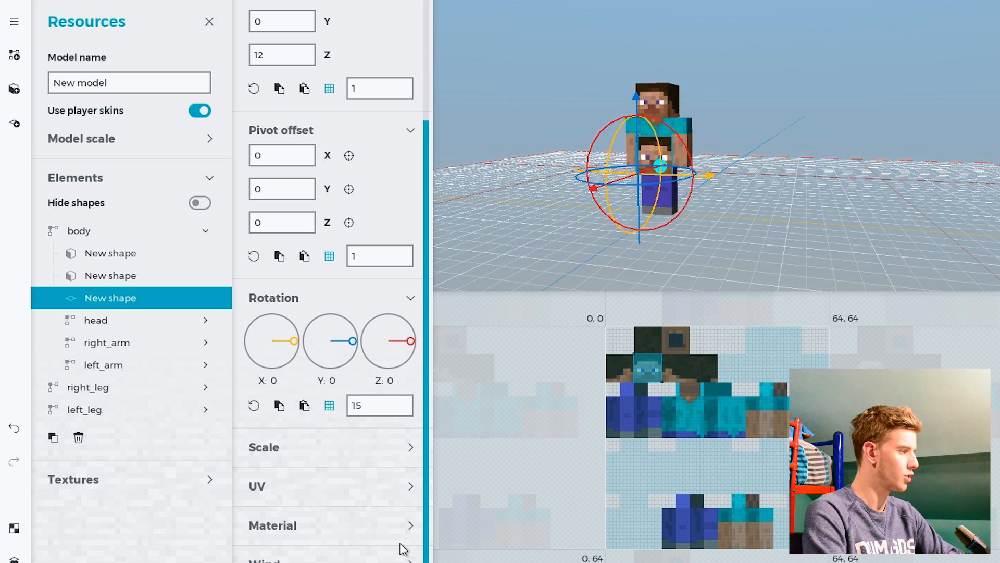
left_click(410, 525)
scroll(256, 288, "down", 5)
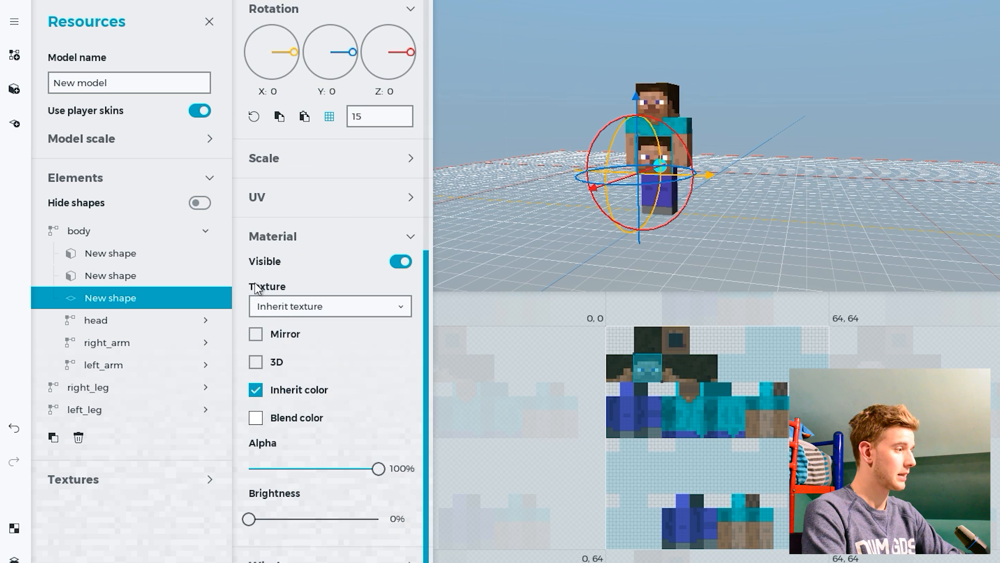
left_click(318, 312)
left_click(298, 329)
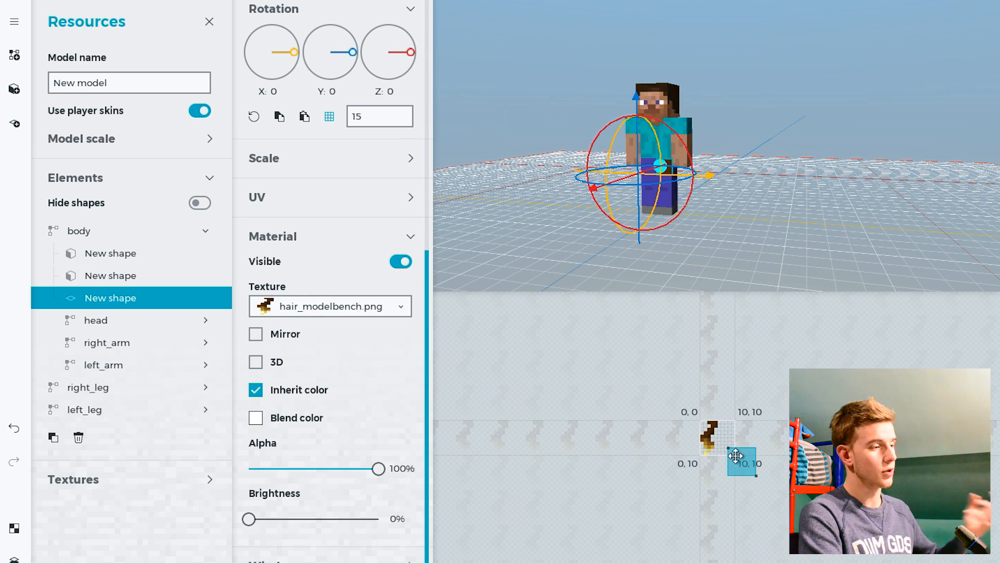
Step: Fit the surface's UV area to the 5 by 10 pixel hair strand, make the surface 3D and hide the UV viewer
scroll(717, 436, "up", 5)
left_click_drag(718, 521, 718, 542)
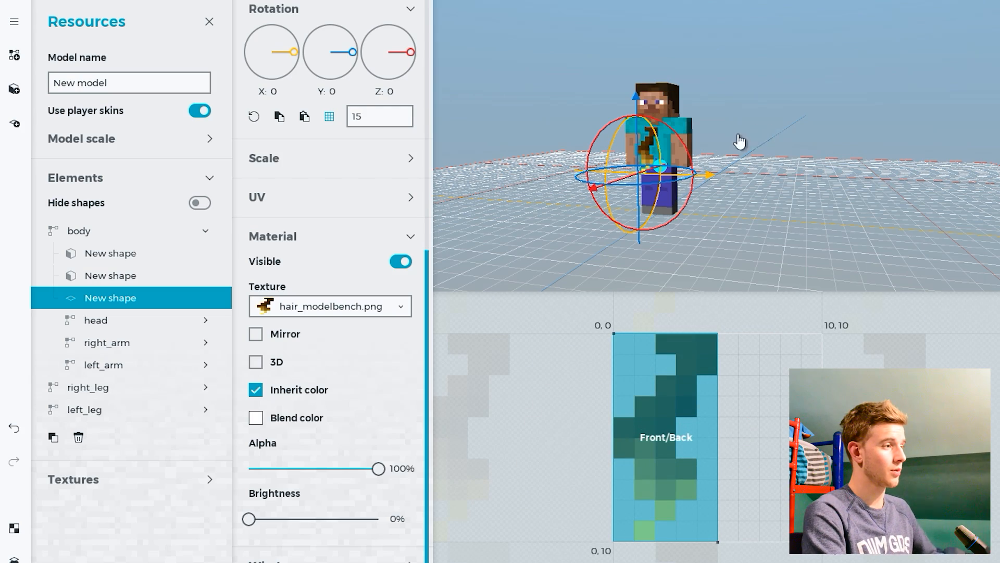
mouse_move(740, 142)
left_mouse_down()
mouse_move(729, 145)
mouse_move(738, 143)
left_mouse_up()
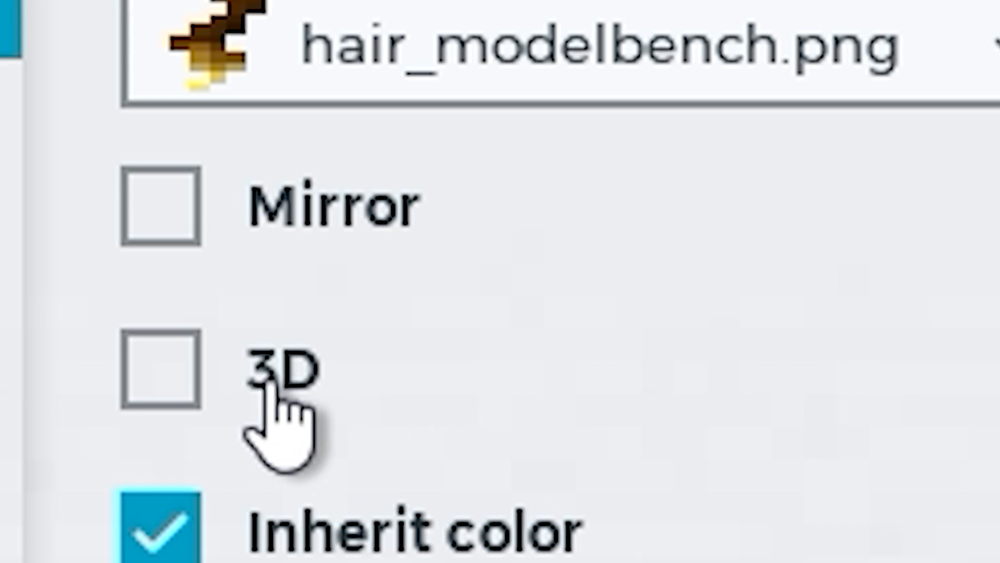
left_click(274, 364)
left_click(14, 527)
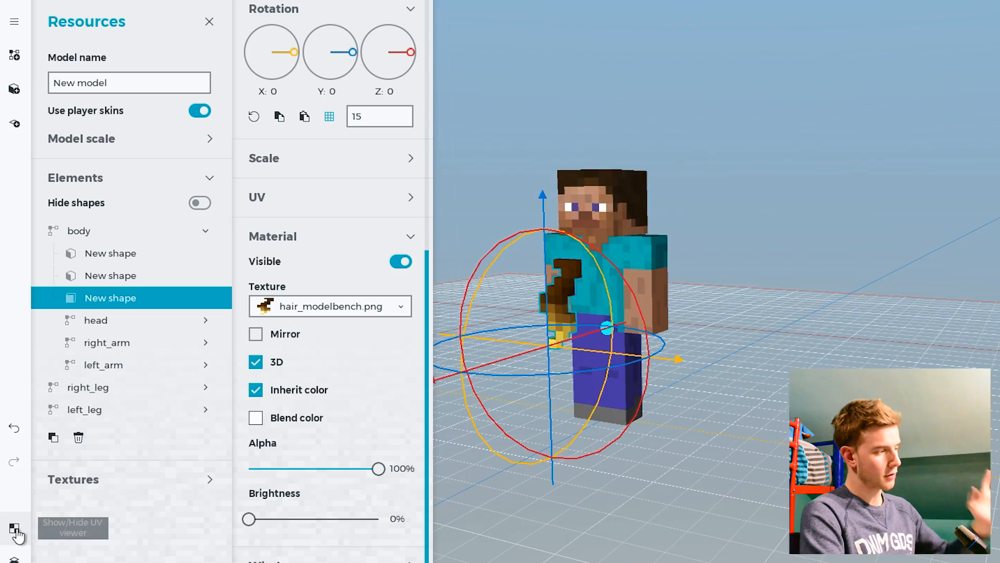
Step: Add a new part to the model and name it Hair
left_click(507, 146)
key("w")
right_click_drag(507, 141, 581, 194)
left_click(580, 194)
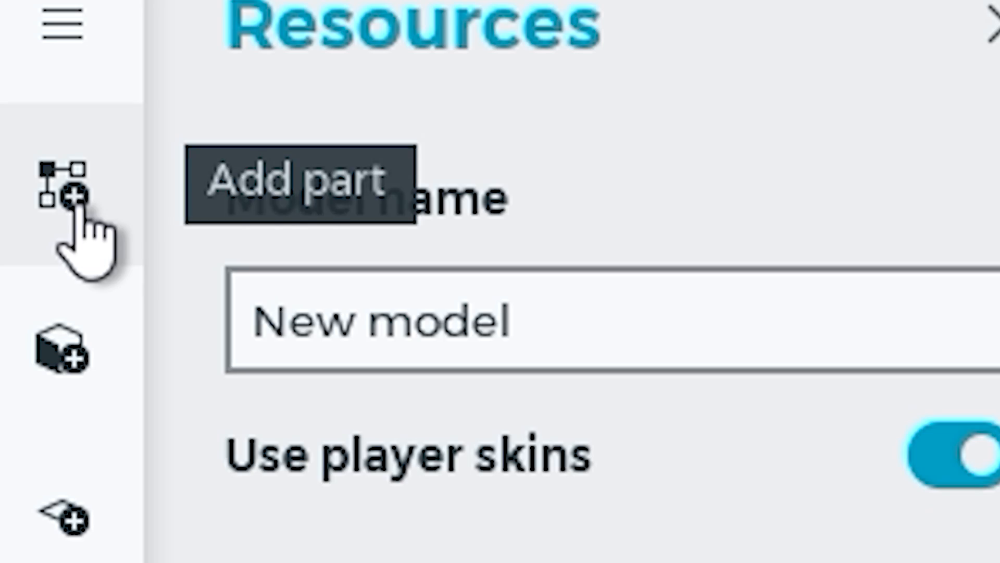
left_click(77, 208)
type("Hair")
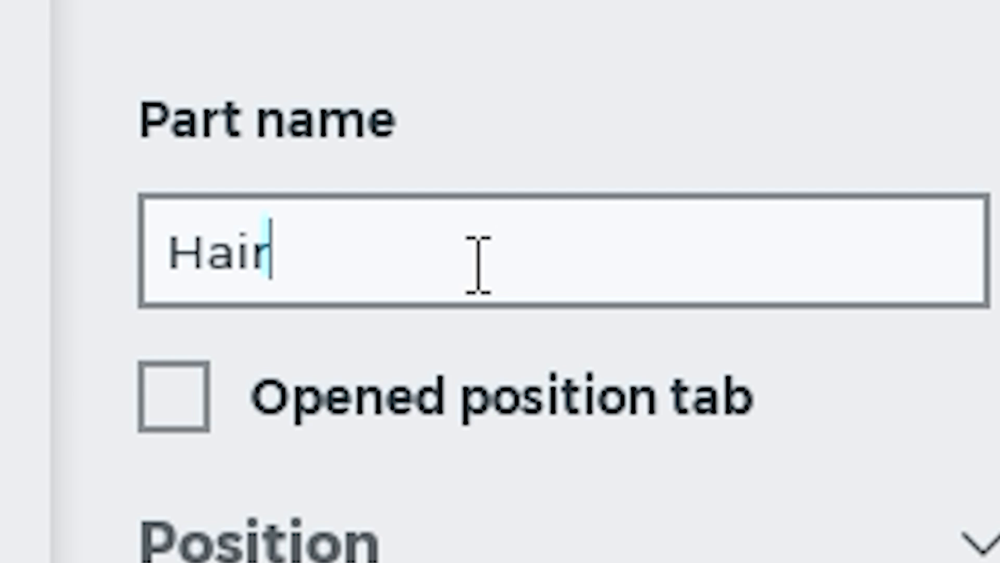
Step: Nest the Hair part under body and move the hair surface, named Hair, into that part
left_click_drag(84, 432, 88, 238)
left_click_drag(78, 386, 85, 253)
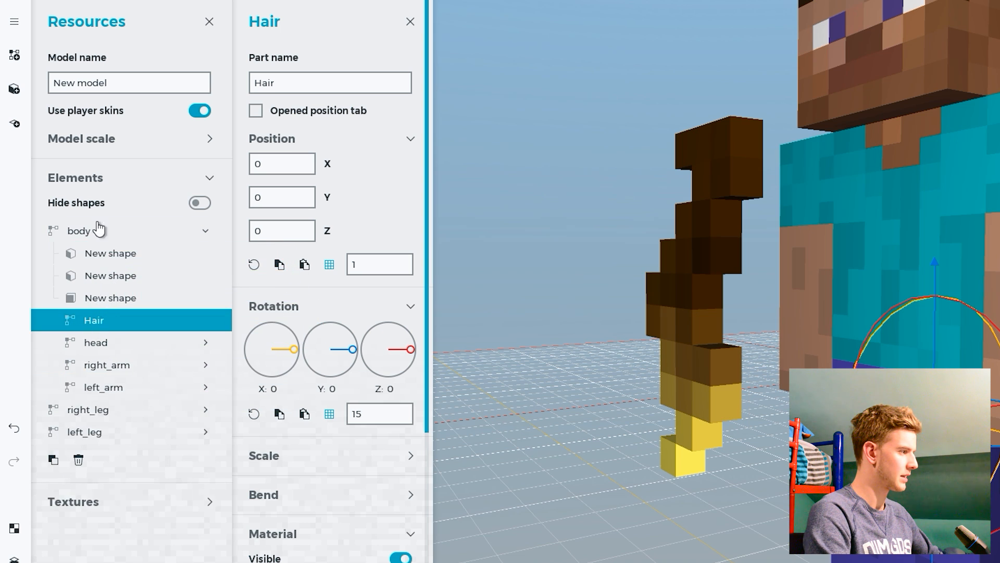
left_click(109, 299)
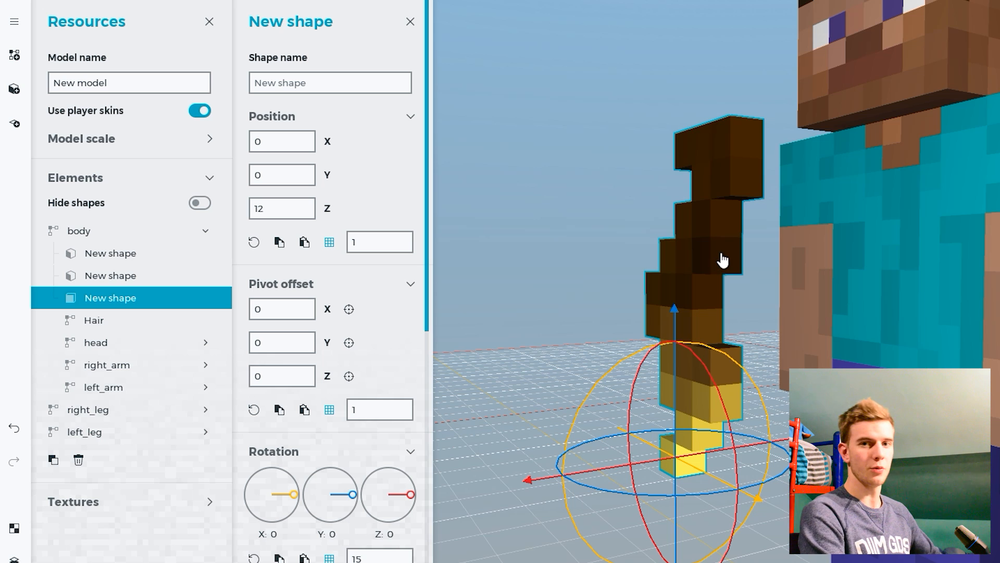
left_click_drag(125, 298, 146, 300)
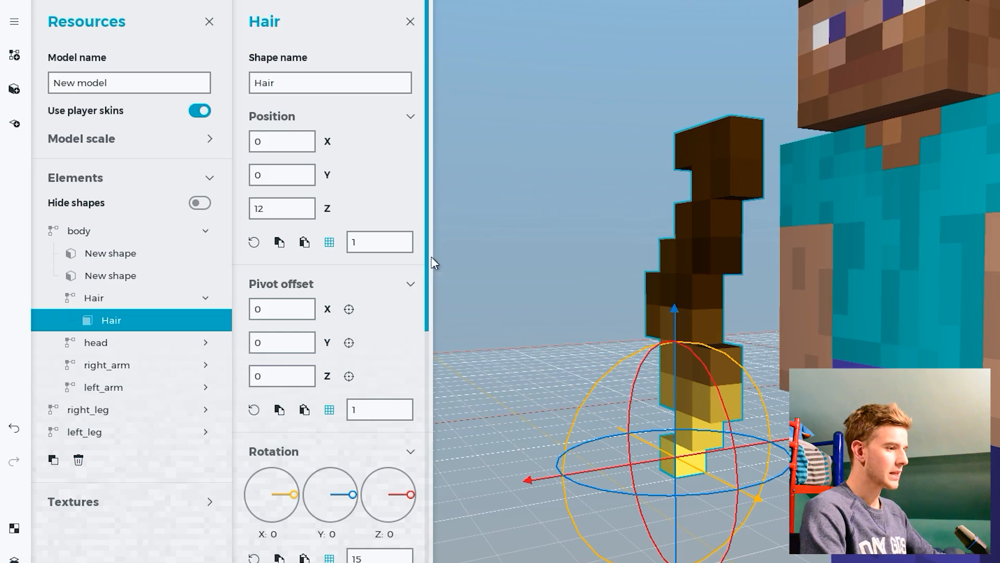
Step: Position the Hair shape at X -3, Y -10 and Z 0 so its top edge meets the Hair part's pivot
left_click_drag(612, 469, 818, 443)
double_click(284, 212)
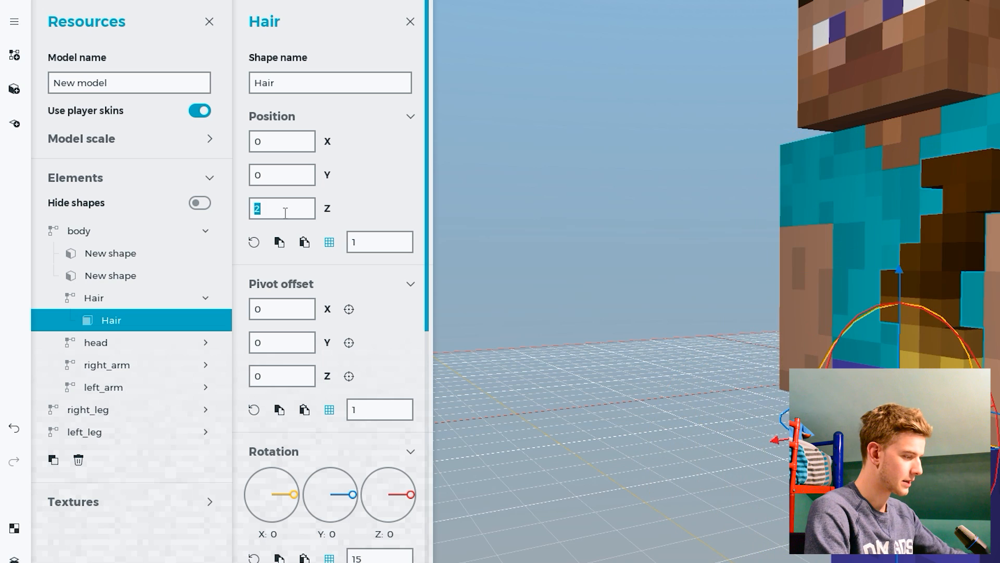
type("0")
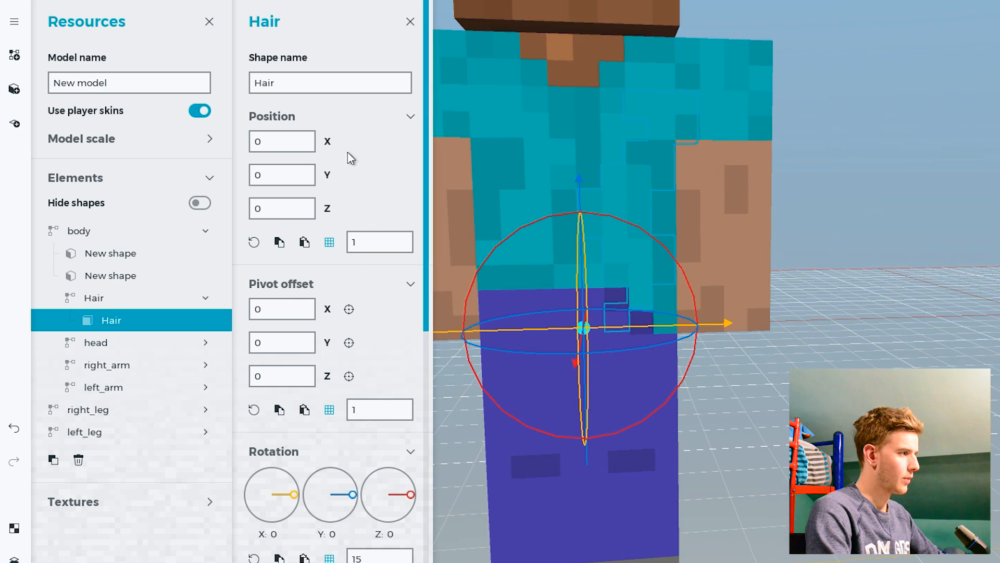
left_click_drag(328, 176, 308, 192)
left_click_drag(307, 192, 304, 192)
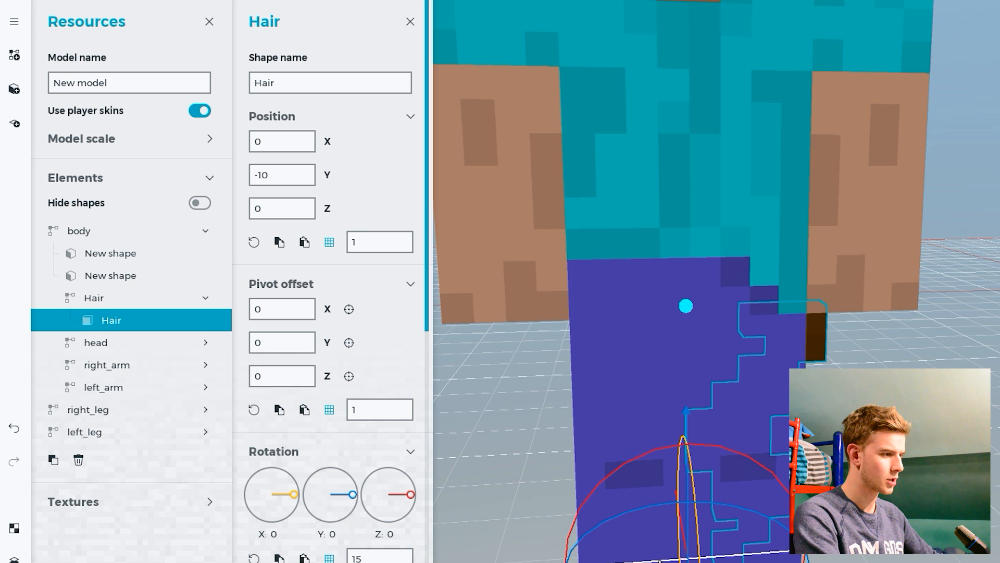
left_click_drag(849, 546, 763, 551)
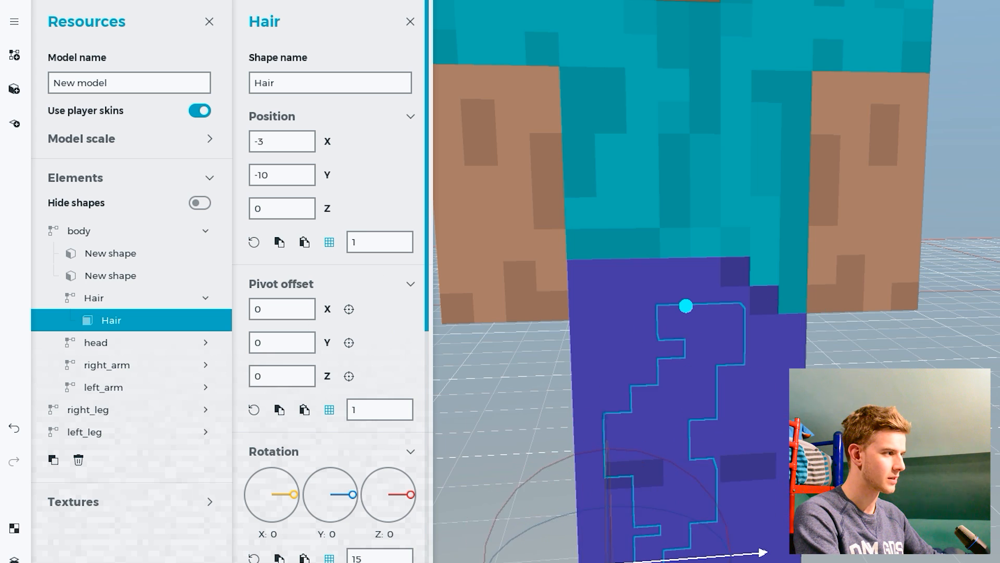
Step: Set the position snap to 0.5 and move the Hair shape to X -3.5
double_click(382, 242)
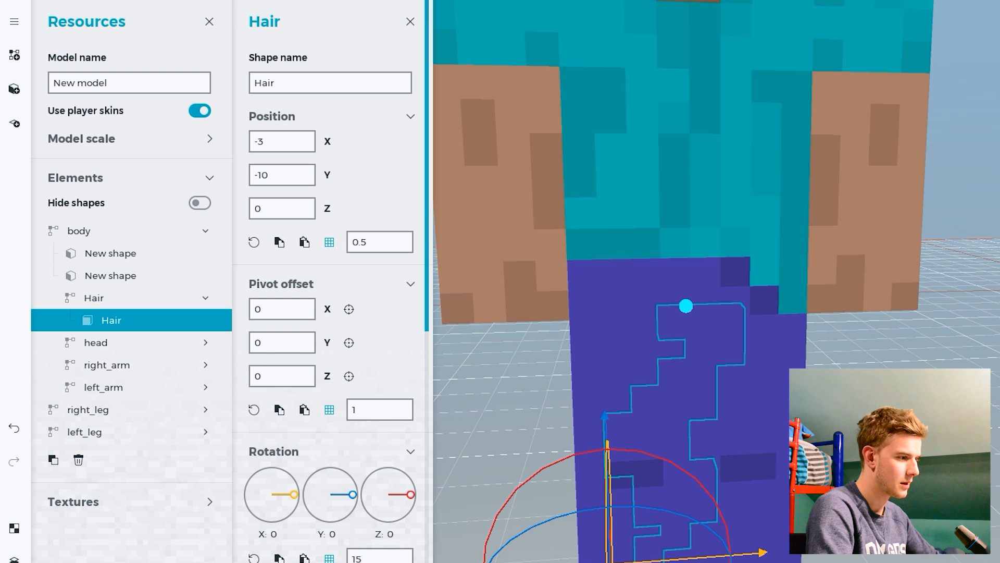
left_click_drag(686, 561, 672, 562)
scroll(754, 339, "down", 5)
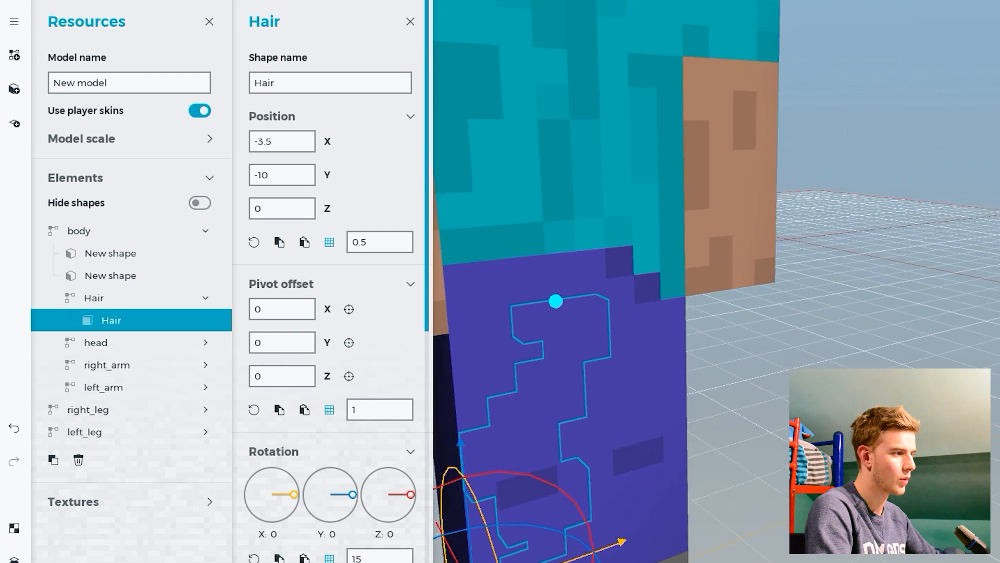
left_click_drag(641, 454, 601, 447)
Step: Move the Hair part up to the shoulders and in front of the body, at Y 12 and Z 2.5
left_click(120, 299)
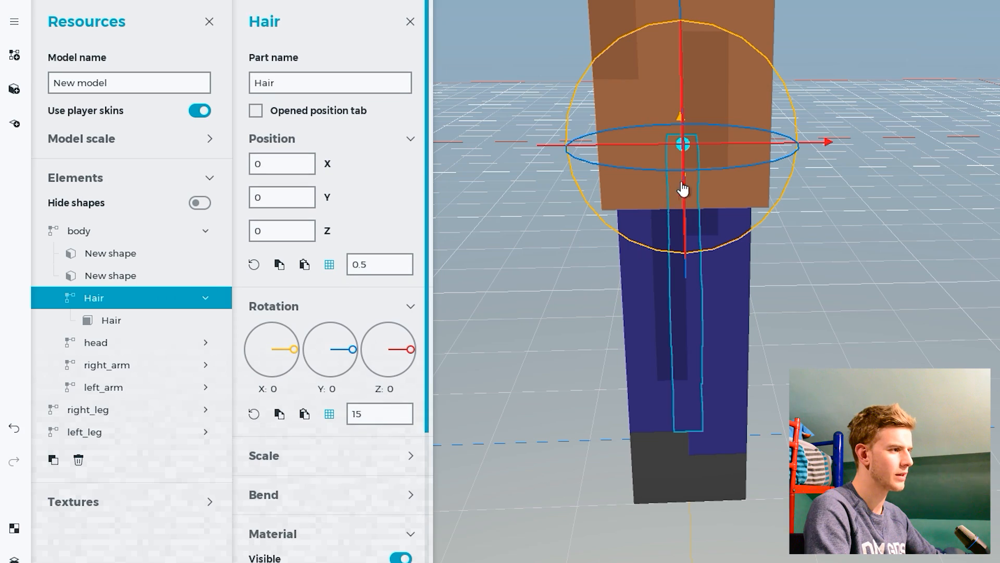
left_click_drag(733, 154, 612, 198)
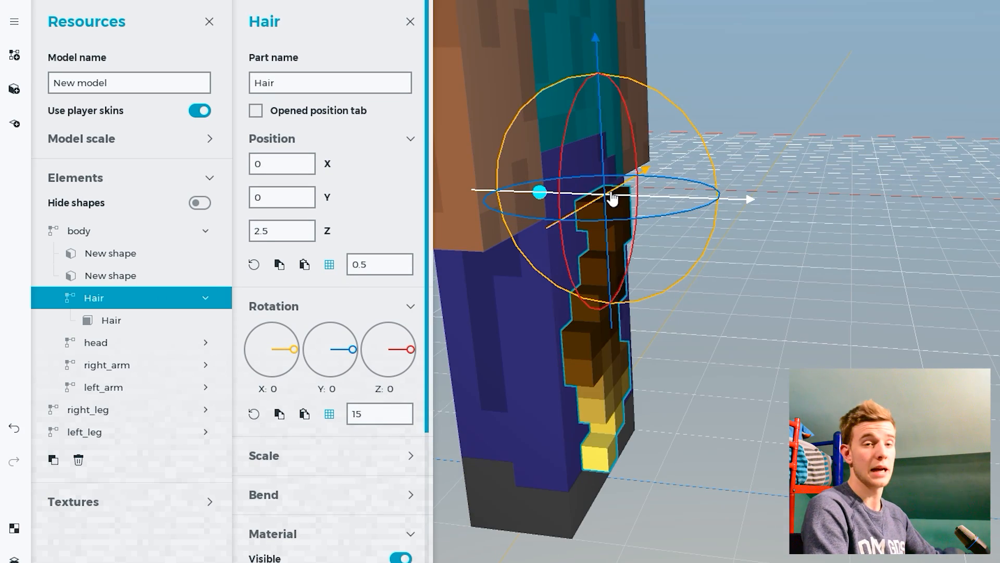
left_click_drag(730, 281, 677, 209)
scroll(708, 313, "down", 4)
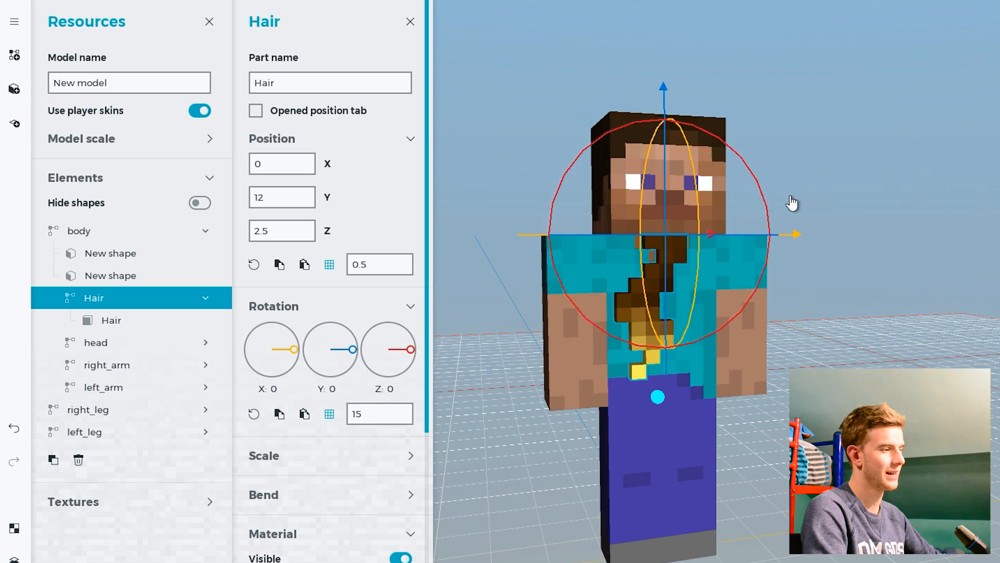
Step: Shift the Hair part sideways along the chest to X 2.5 and check its placement from the side
scroll(783, 201, "up", 3)
left_click_drag(869, 228, 782, 198)
scroll(939, 186, "up", 4)
middle_click_drag(939, 185, 990, 154)
left_click_drag(886, 208, 781, 207)
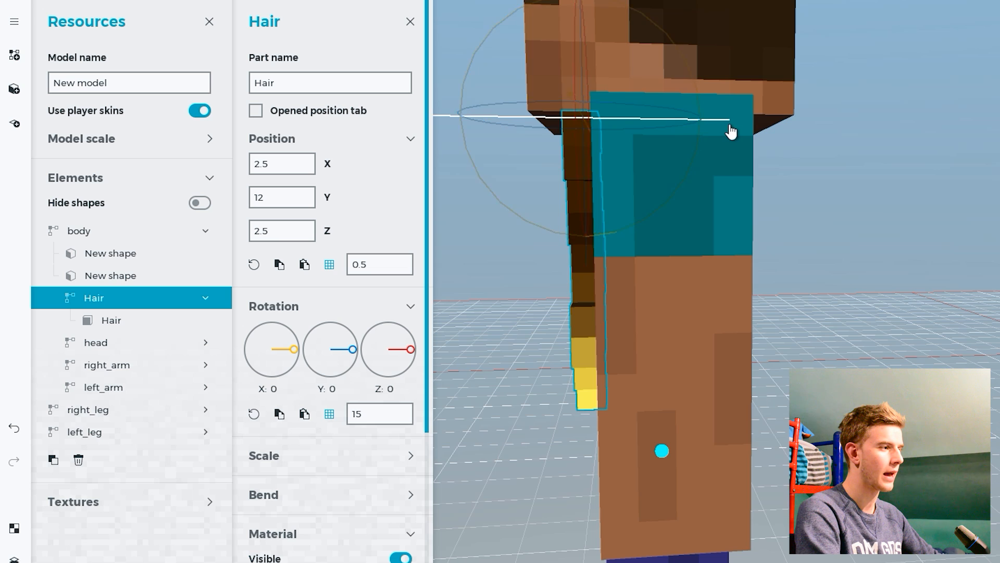
left_click_drag(730, 129, 819, 189)
Step: Examine the Hair part's bend options, including Lock to bent half, against the body part's bend settings
left_click(99, 302)
left_click(128, 297)
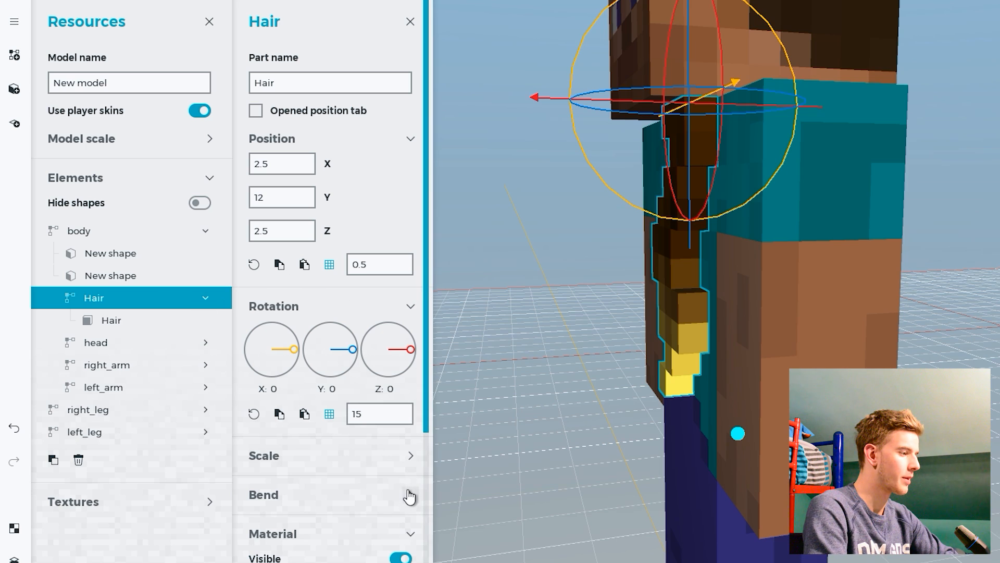
scroll(290, 272, "down", 5)
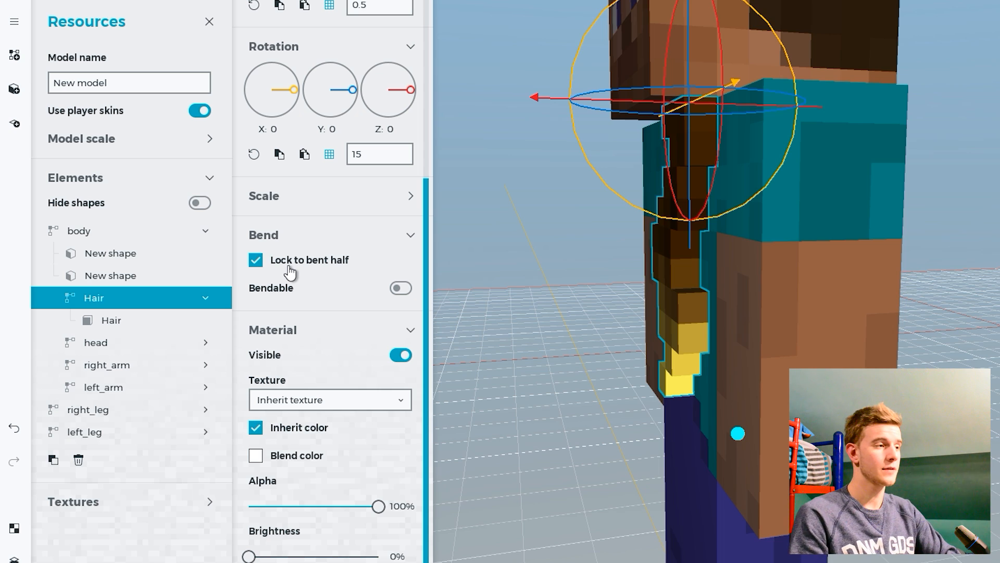
left_click(100, 234)
mouse_move(293, 420)
left_mouse_down()
mouse_move(299, 428)
mouse_move(283, 404)
left_mouse_up()
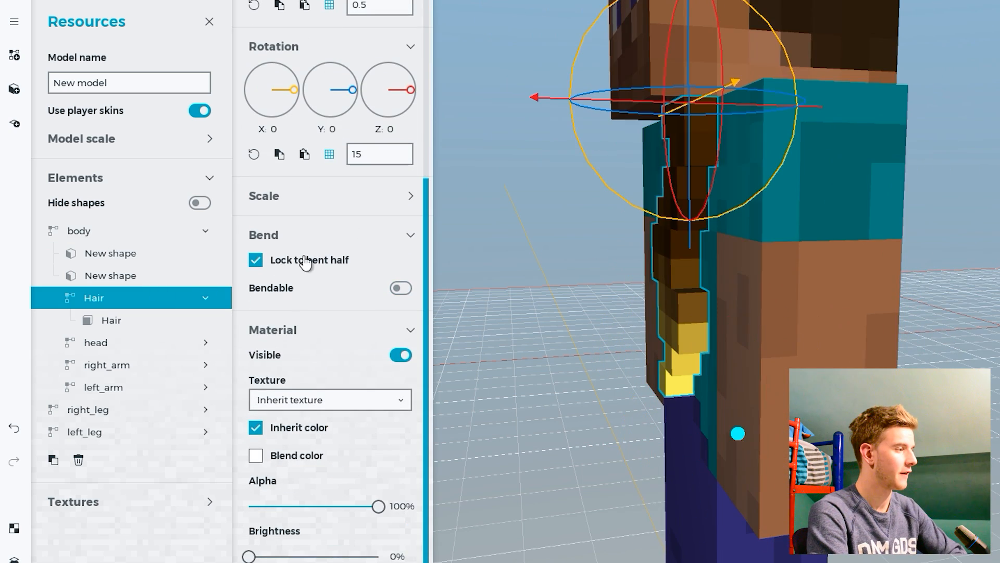
left_click(102, 237)
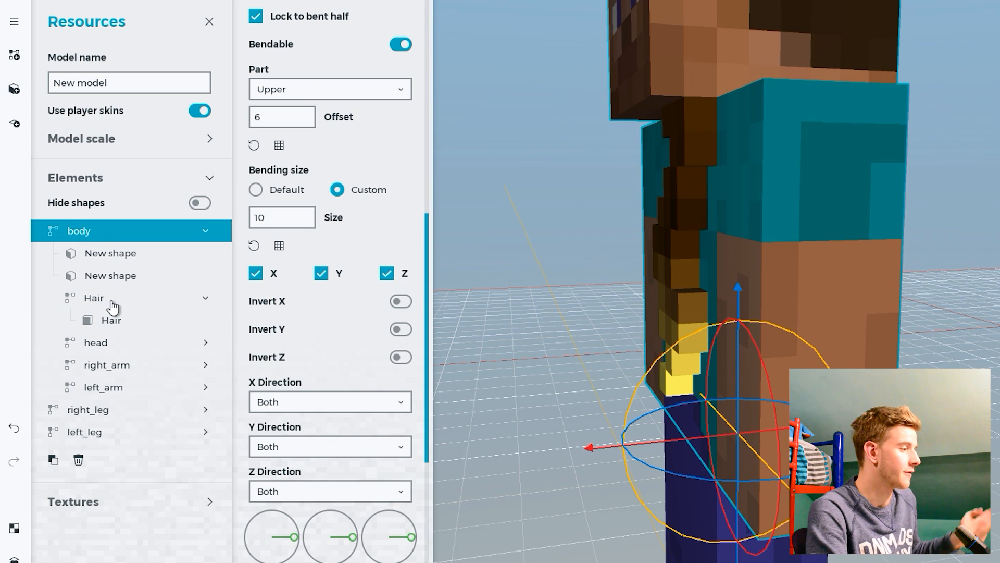
Step: Make the Hair part's Lower section bendable on the X, Y and Z axes and bend it to X -36
left_click(113, 299)
left_click(399, 289)
scroll(271, 339, "down", 3)
left_click(271, 336)
left_click_drag(360, 452, 370, 478)
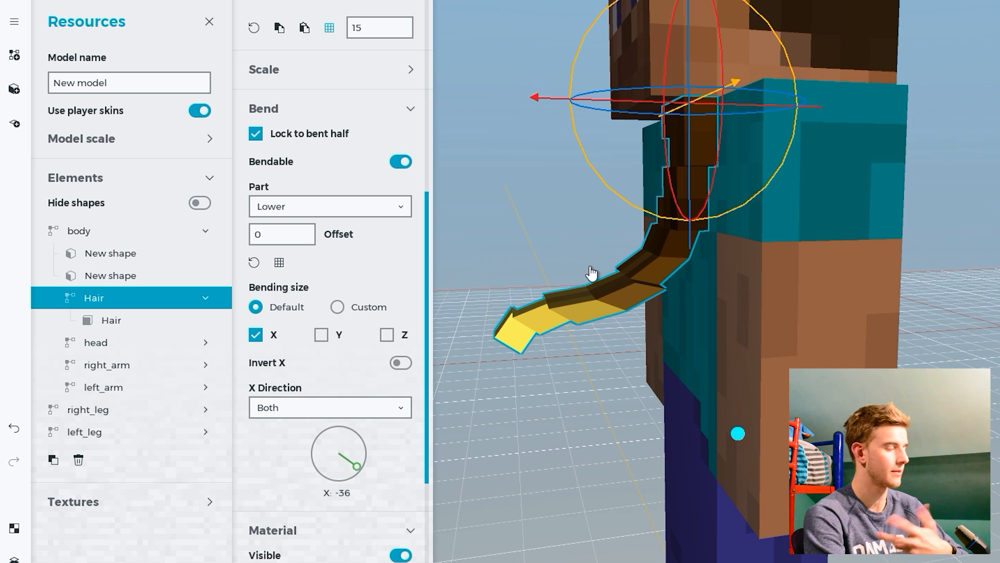
scroll(276, 214, "down", 3)
left_click(321, 204)
left_click(386, 204)
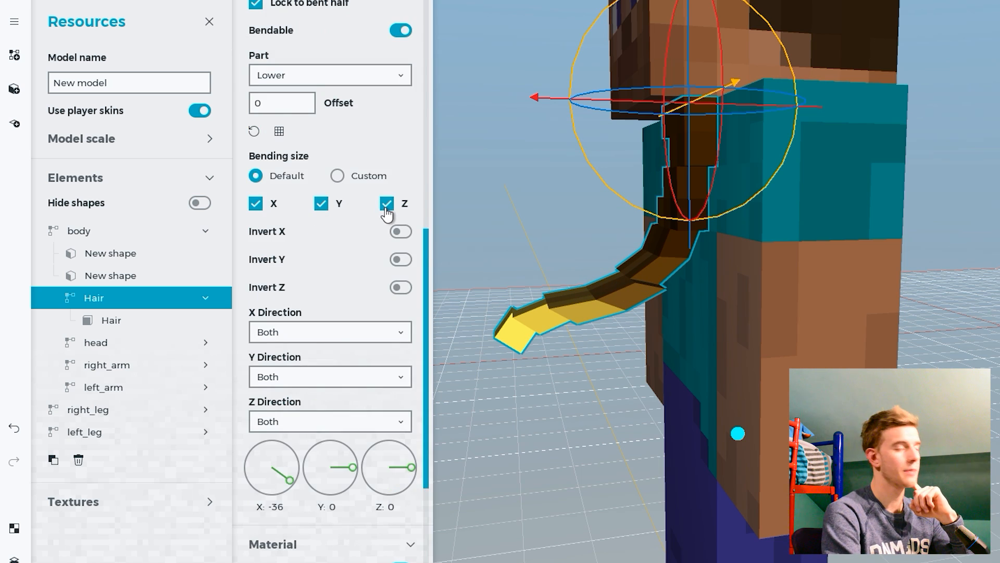
Step: Give the Hair part a custom bending size of 15 with a bend offset of 0
scroll(386, 214, "up", 1)
left_click_drag(338, 150, 339, 174)
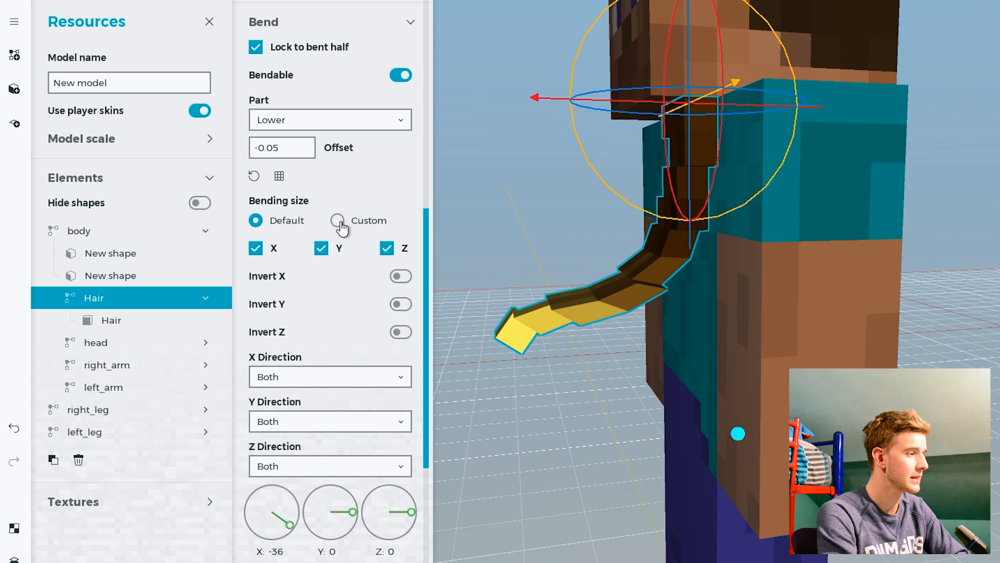
left_click(340, 222)
left_click_drag(344, 249, 526, 262)
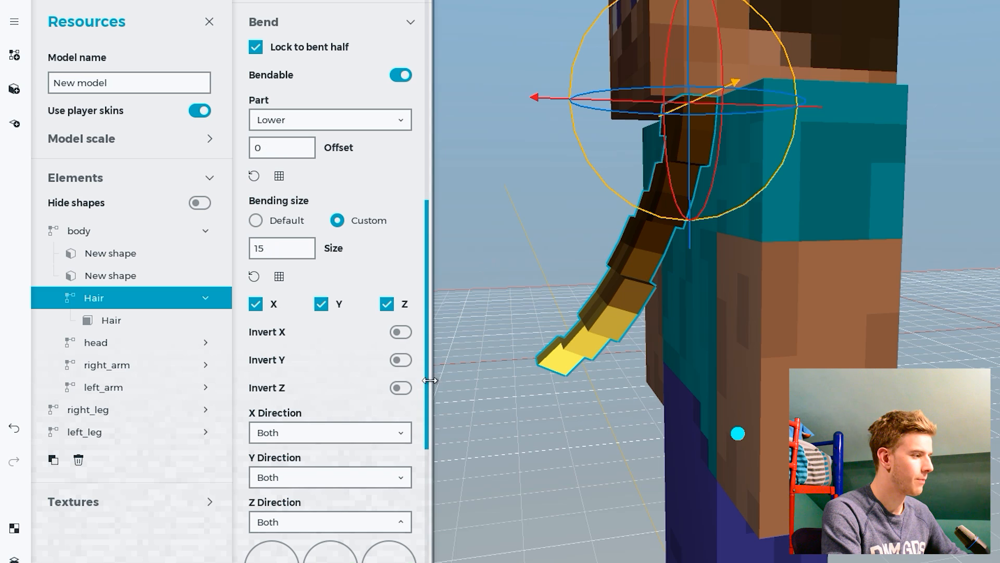
Step: Test the smoother curve by bending the Hair part to X -71
left_click_drag(427, 378, 429, 415)
left_click_drag(288, 488, 292, 494)
left_click_drag(292, 495, 281, 505)
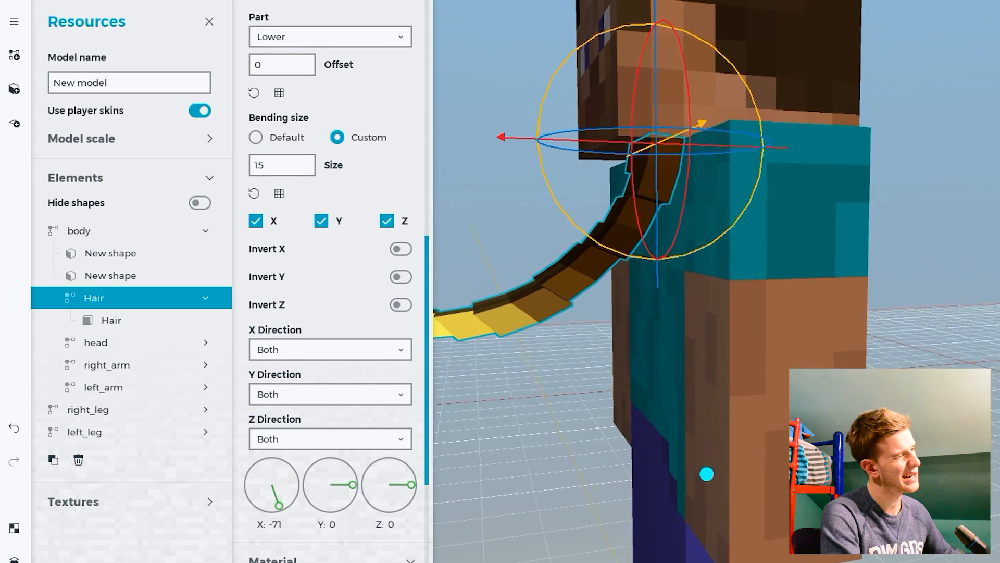
mouse_move(608, 375)
right_mouse_down()
mouse_move(620, 379)
mouse_move(599, 373)
mouse_move(608, 375)
right_mouse_up()
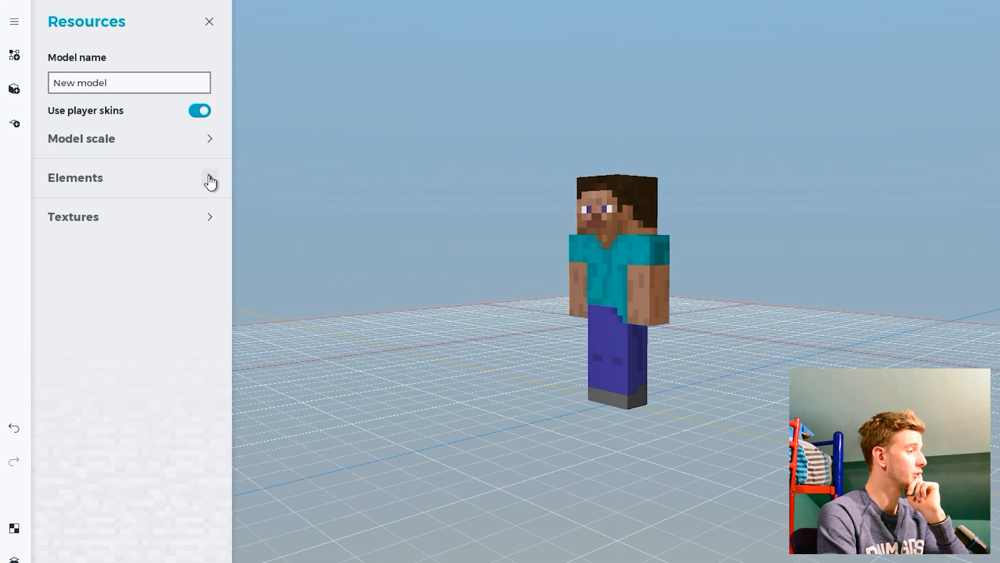
Step: Set the Hair part's bend offset to -0.05 and its custom bending size to 9.95
left_click(209, 177)
left_click(108, 237)
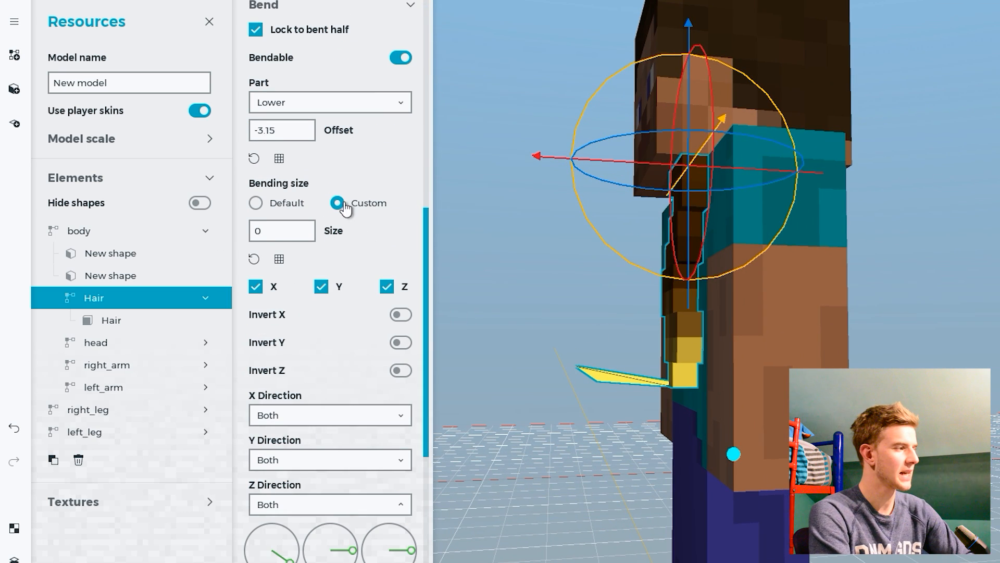
left_click_drag(345, 141, 380, 180)
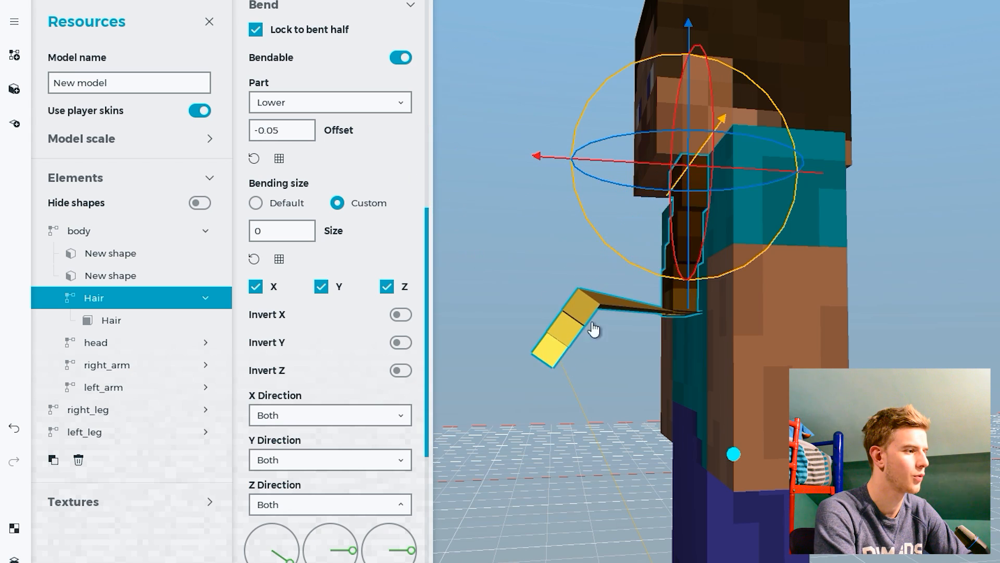
left_click_drag(333, 223, 476, 245)
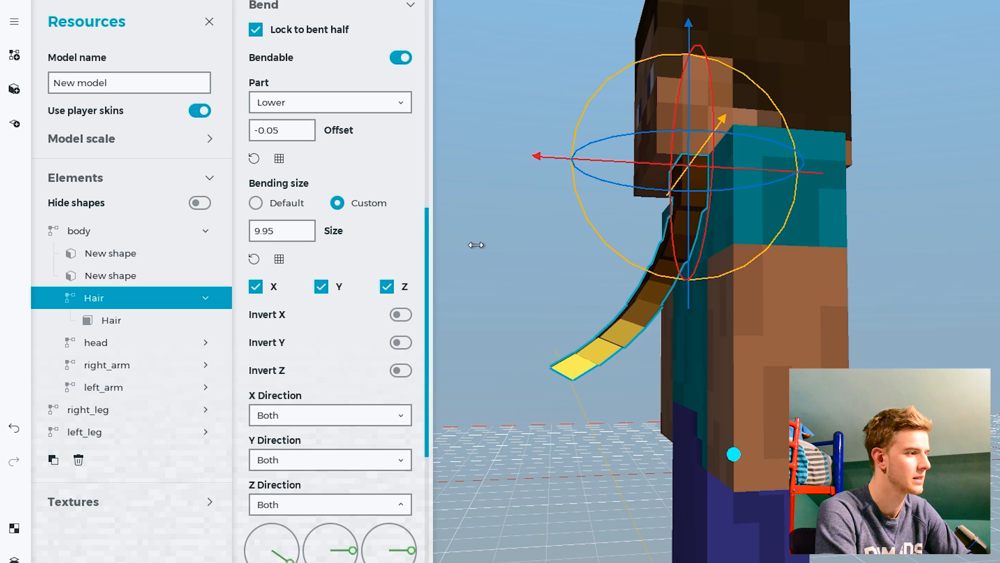
Step: Try stronger bends on the Hair part and inspect the curled strand from the front and side
scroll(313, 416, "down", 2)
left_click_drag(284, 459, 264, 468)
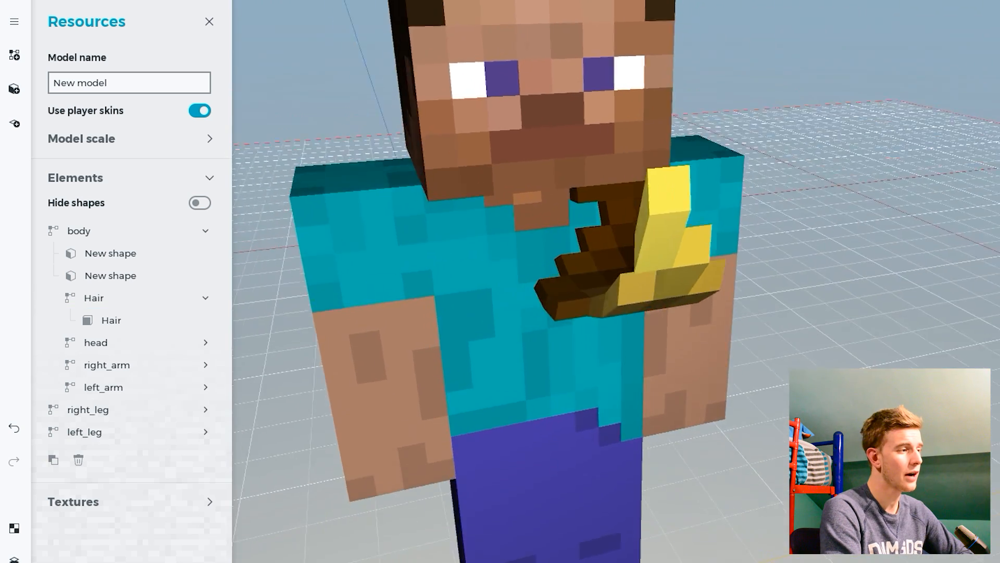
left_click(119, 302)
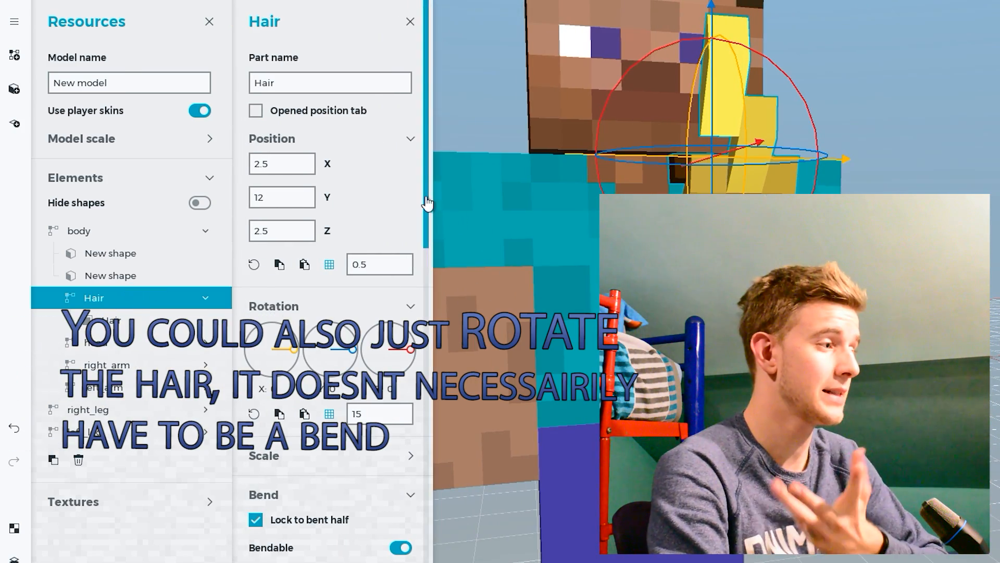
left_click_drag(428, 239, 428, 412)
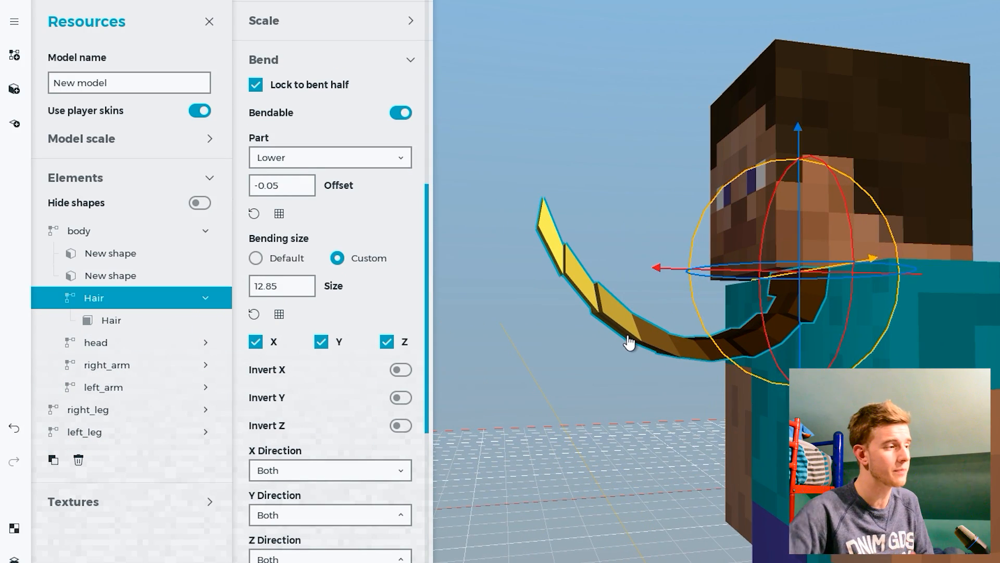
scroll(325, 343, "down", 5)
left_click_drag(263, 323, 307, 359)
left_click(605, 365)
left_click_drag(605, 364, 683, 360)
Step: Reset the Hair part's X, Y and Z bend angles so the strand hangs straight
left_click(134, 302)
scroll(333, 313, "down", 4)
left_click_drag(358, 356, 399, 390)
right_click(394, 376)
right_click(341, 357)
right_click(290, 368)
left_click_drag(433, 326, 430, 26)
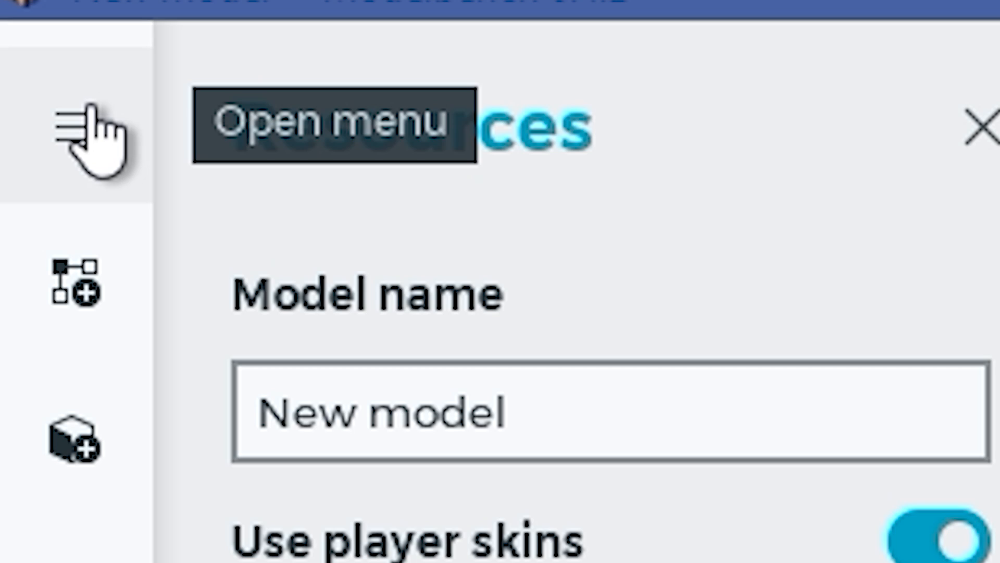
Step: Start saving the model under a new name and create a desktop folder named Hair for it
left_click(16, 23)
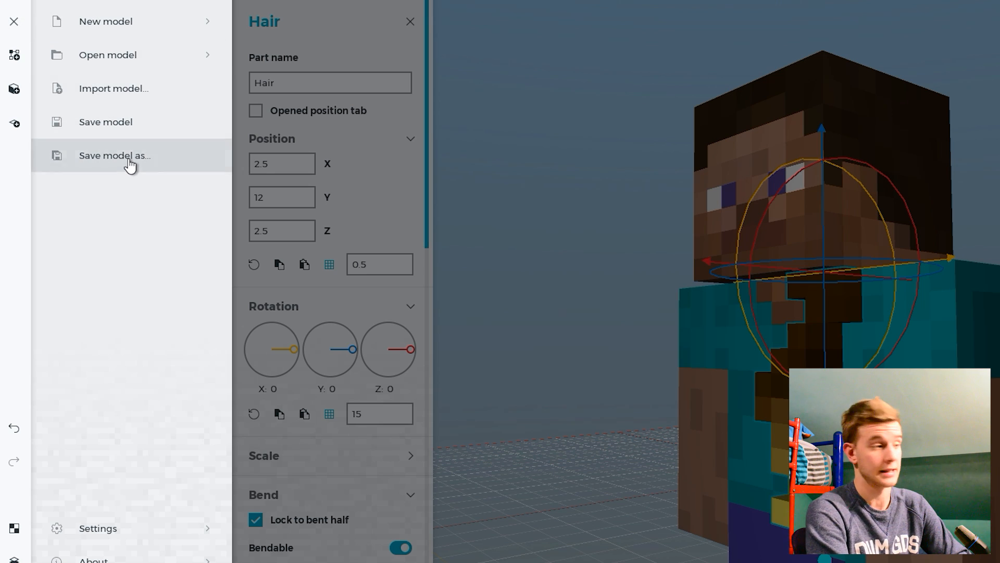
left_click(130, 166)
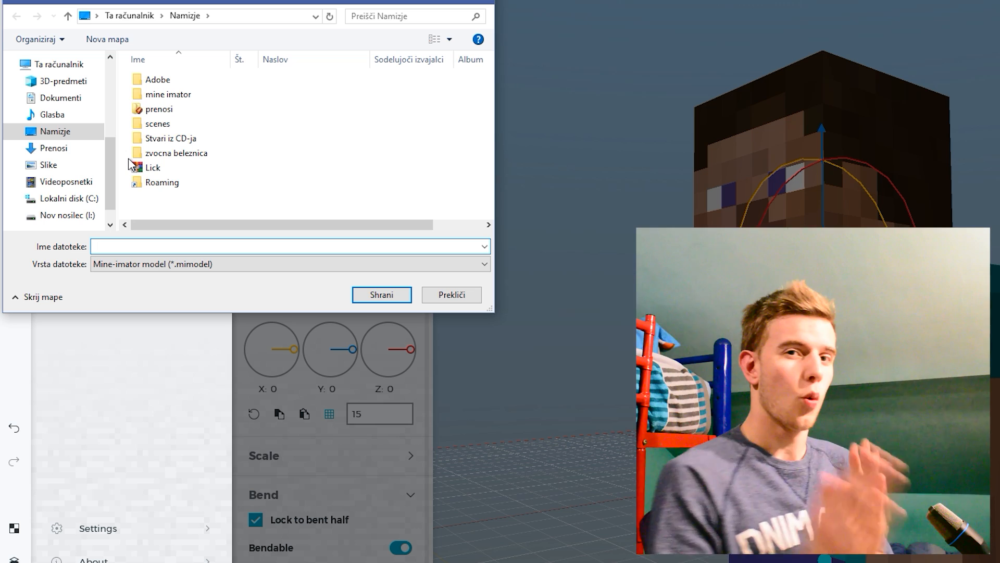
right_click(171, 206)
mouse_move(301, 353)
left_click(378, 101)
type("Hair")
key("Return")
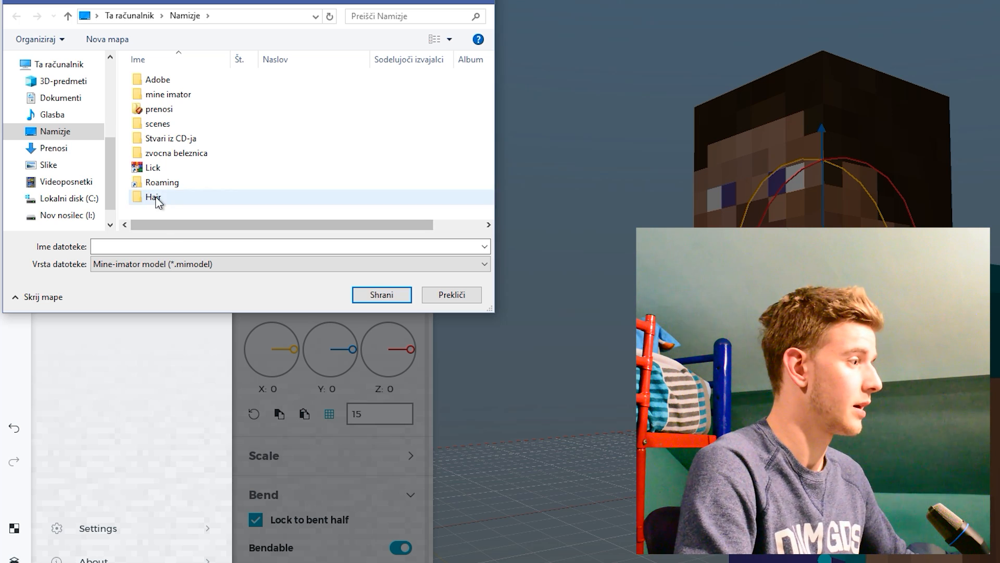
Step: Save the model as Hair inside the Hair folder, accept saving the changes, and cancel the additional save dialog
double_click(156, 198)
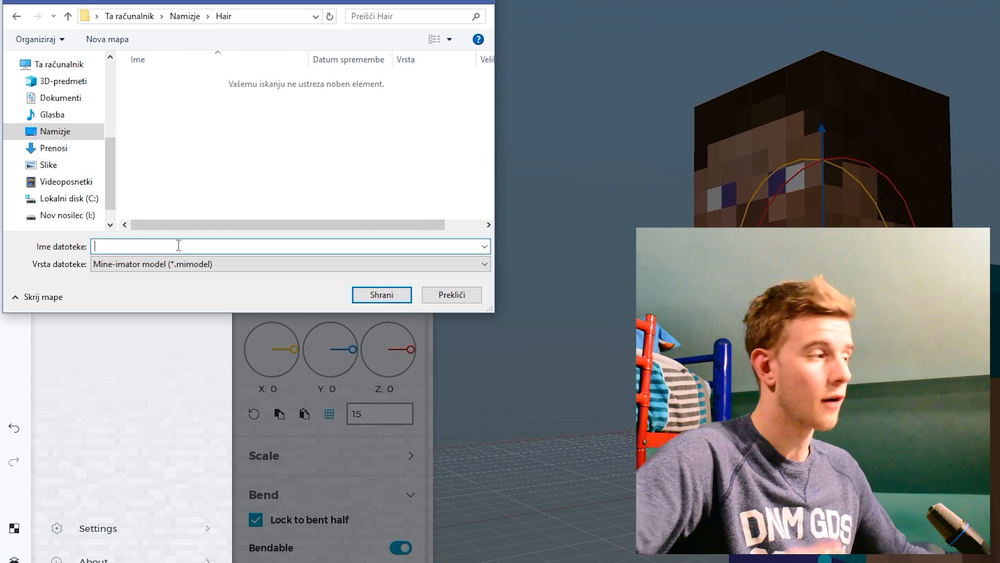
type("Hair")
left_click(391, 291)
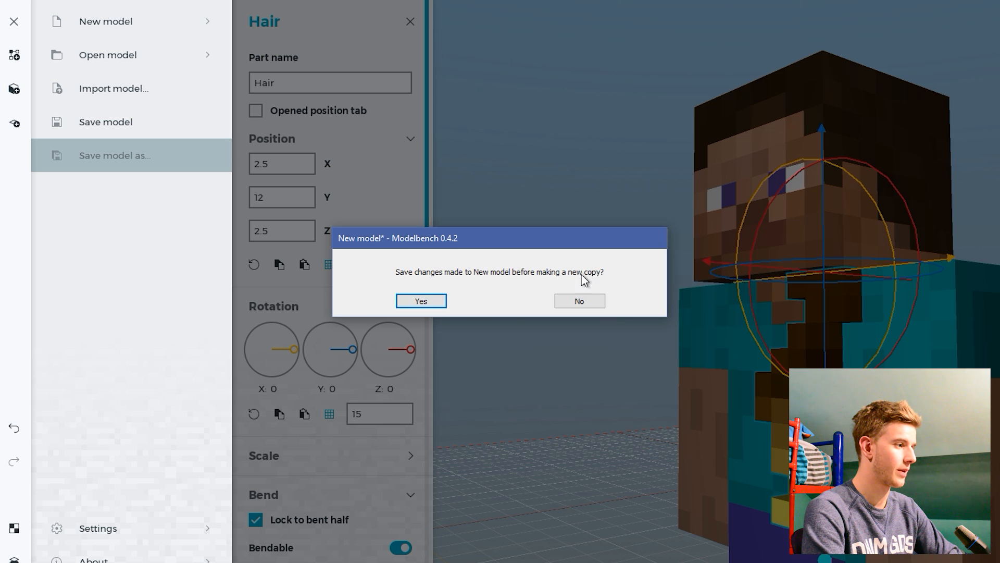
left_click(440, 300)
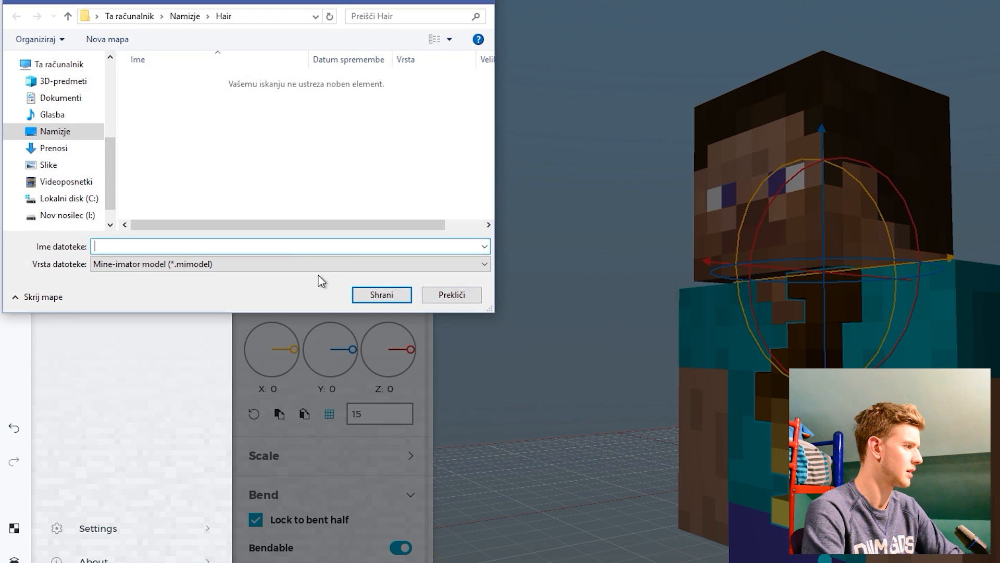
left_click(451, 294)
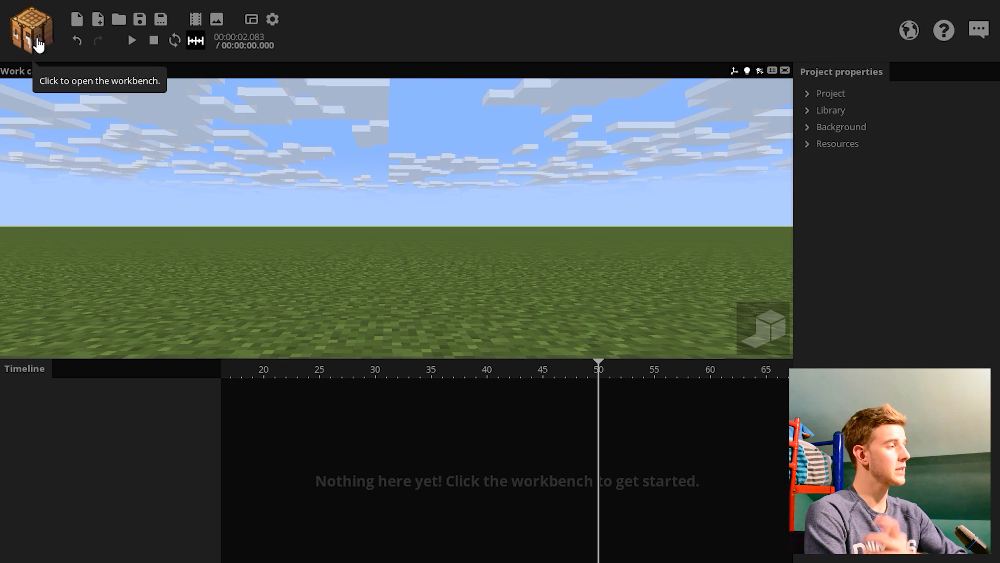
Step: Switch to Mine-imator and create a model object meant for an external file
left_click(37, 41)
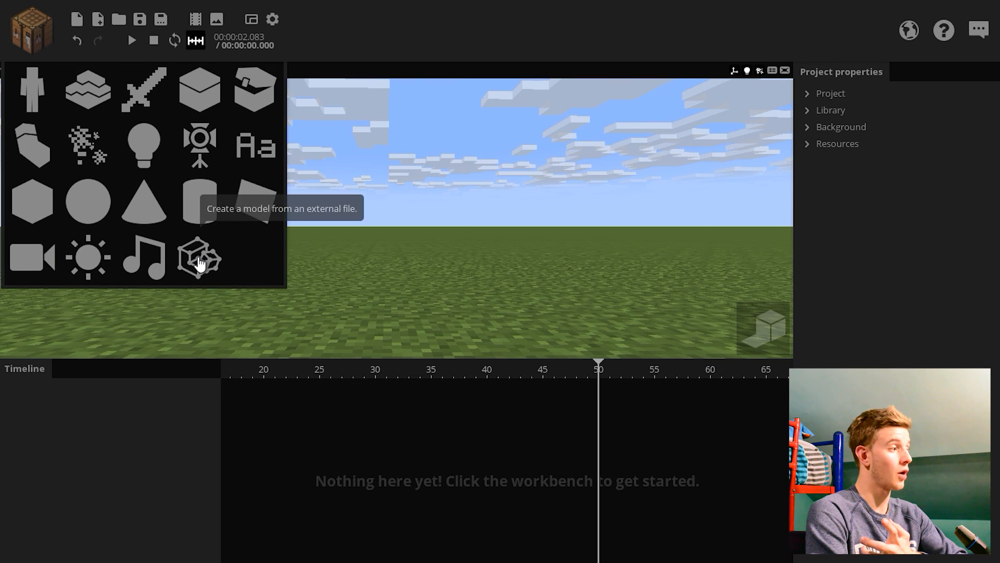
left_click(199, 259)
left_click(378, 282)
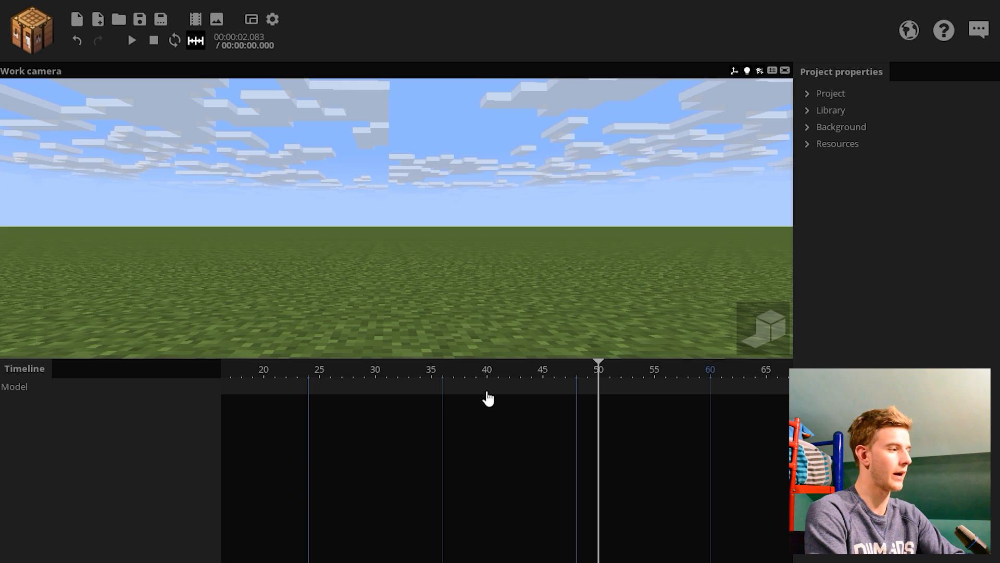
Step: Load the saved Modelbench model from the desktop's Hair folder into the new model object
left_click(917, 487)
left_click(909, 523)
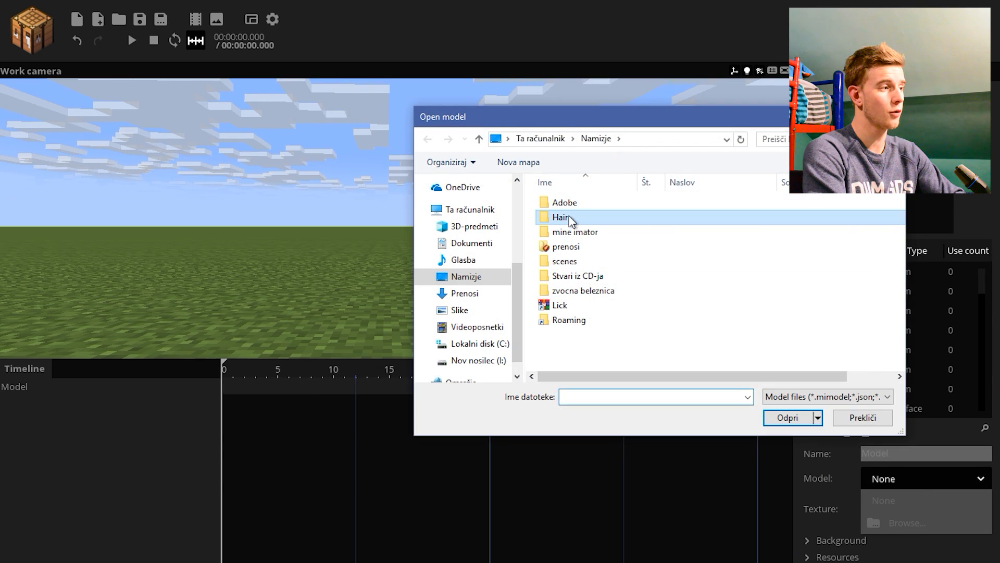
double_click(572, 219)
left_click(784, 418)
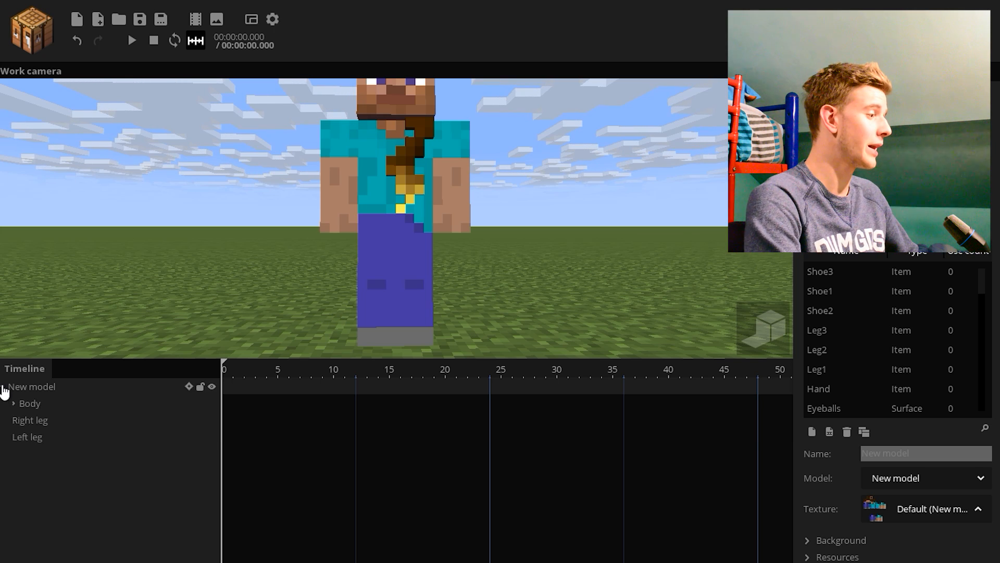
Step: Expand the imported model and its Body in the timeline, and select the Hair part
left_click(3, 386)
left_click(31, 386)
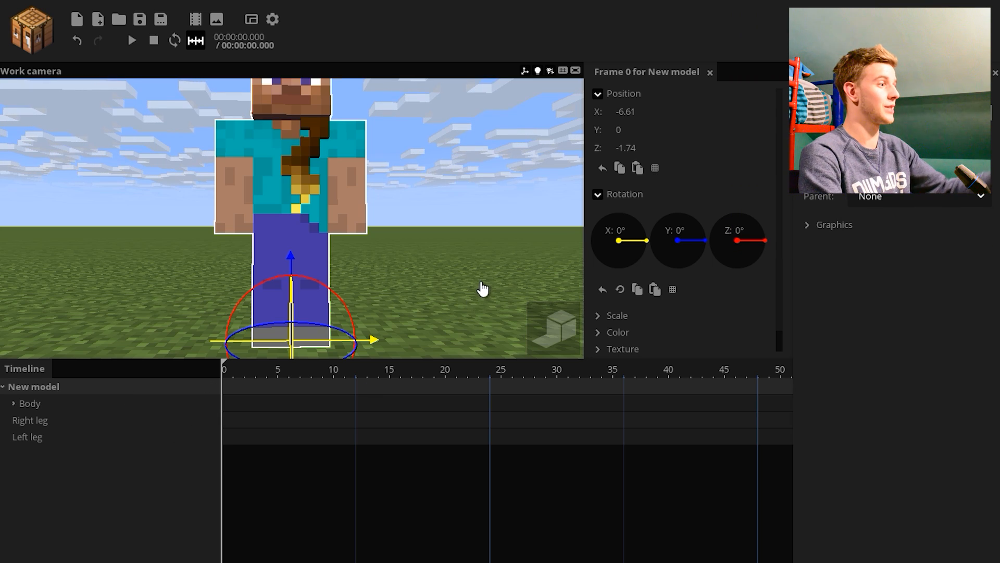
key("w")
right_click_drag(470, 229, 432, 245)
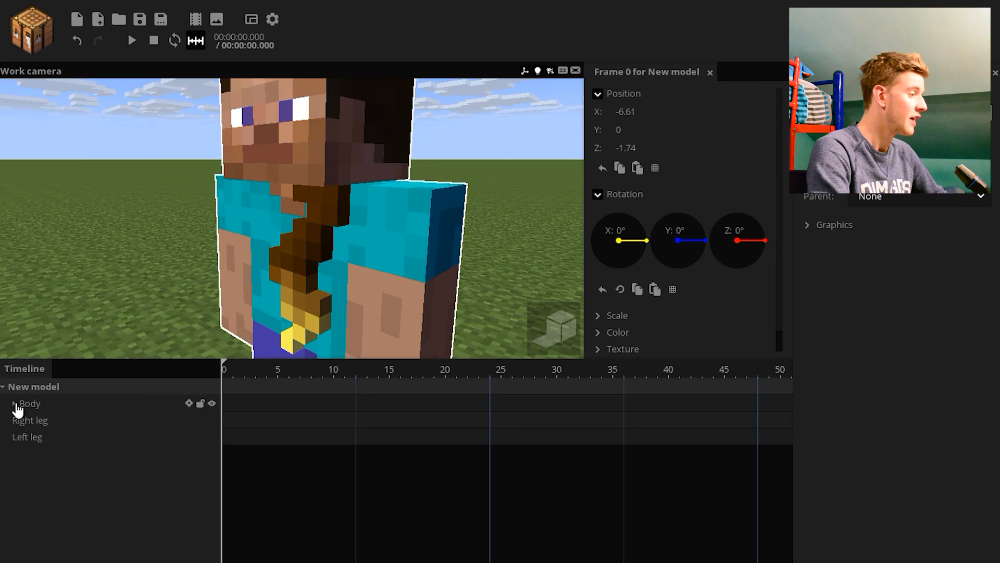
left_click(14, 403)
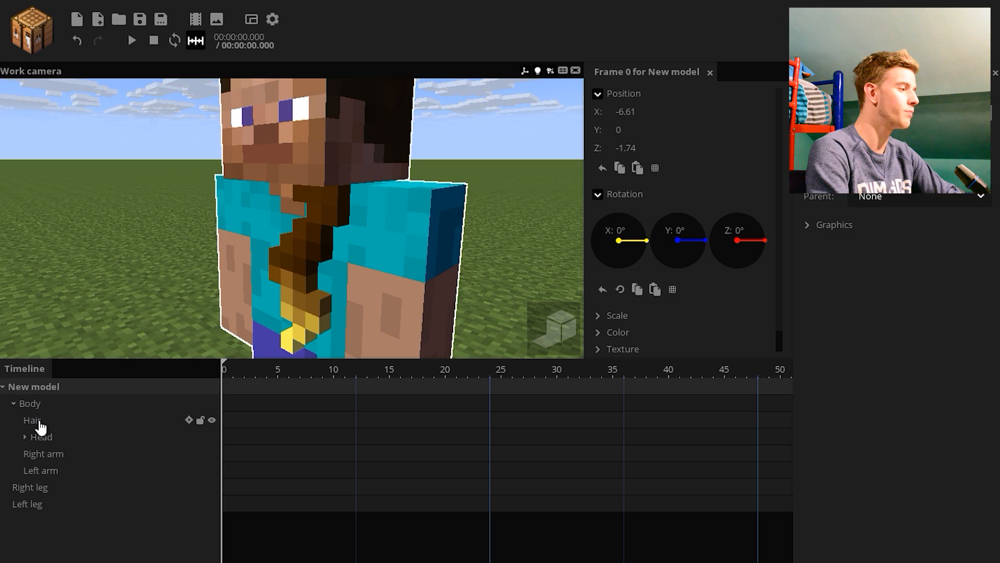
left_click(41, 426)
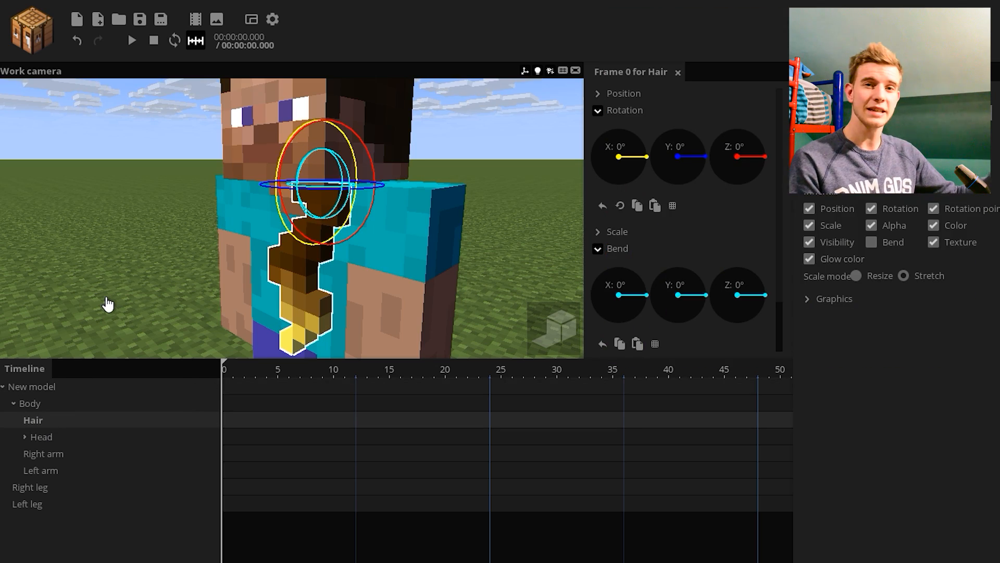
Step: Bend the hair strand outward to about -95° on X, and try further bend angles on the X and Y axes
left_click_drag(107, 298, 54, 273)
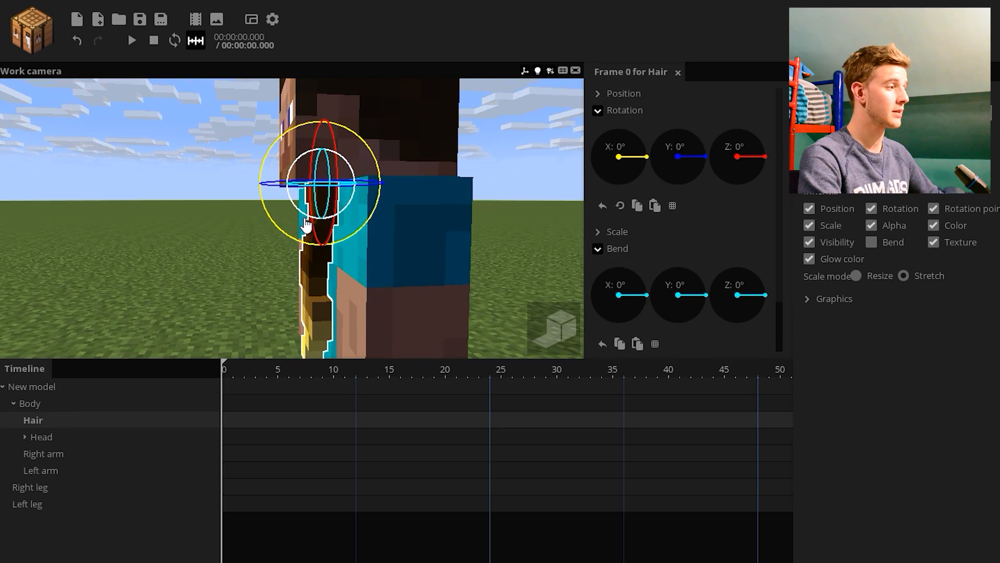
left_click_drag(303, 214, 277, 152)
left_click_drag(461, 239, 467, 245)
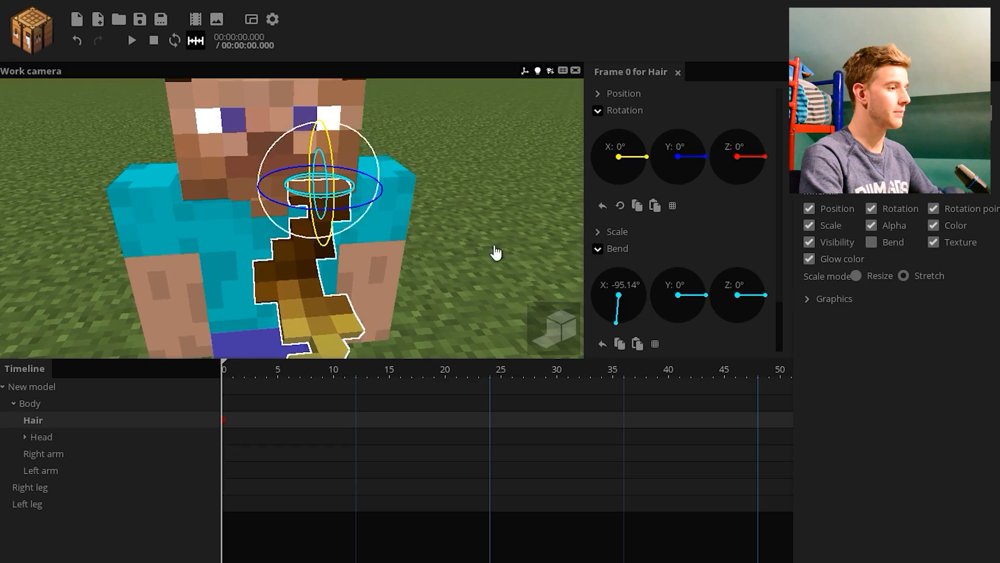
left_click_drag(630, 316, 644, 306)
left_click_drag(704, 295, 698, 266)
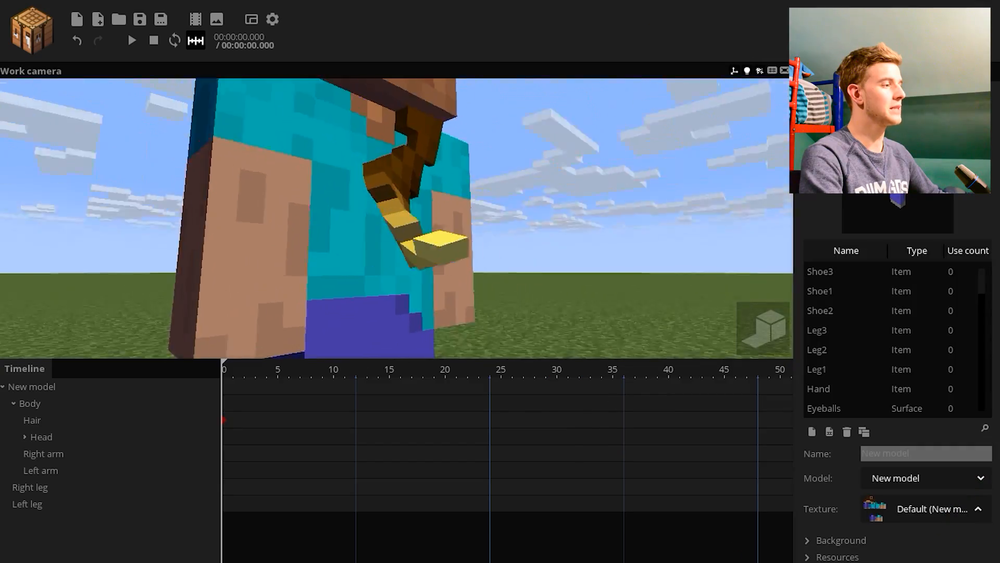
mouse_move(488, 279)
left_mouse_down()
mouse_move(531, 279)
mouse_move(488, 280)
left_mouse_up()
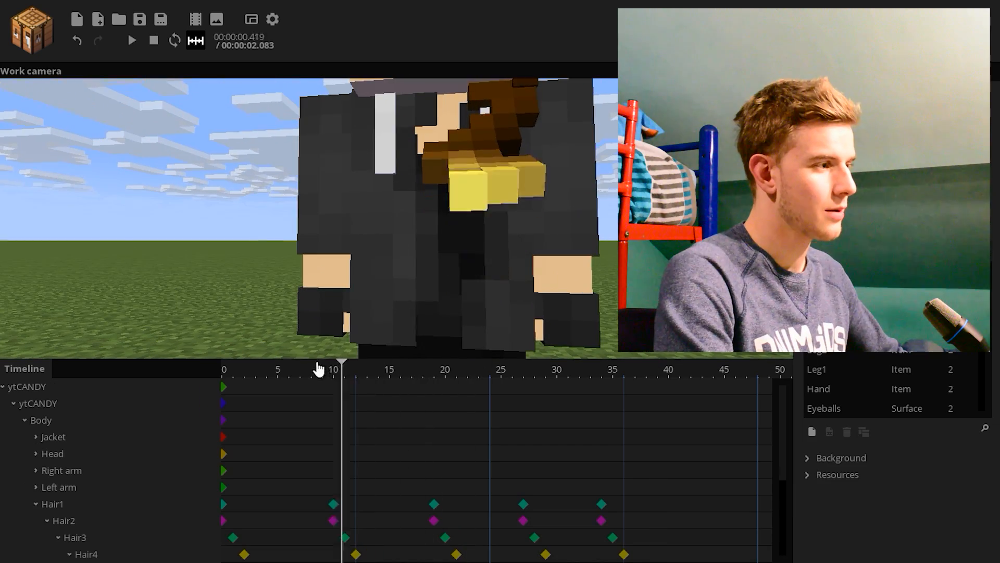
Step: Play the ytCANDY rig's hair animation and view the swinging strand from the side
left_click_drag(370, 286, 410, 286)
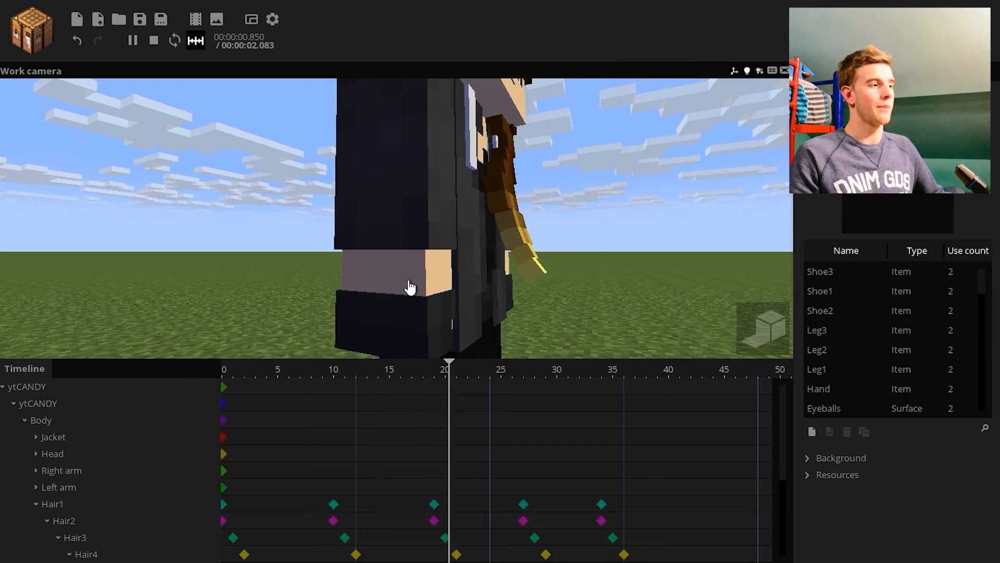
key("space")
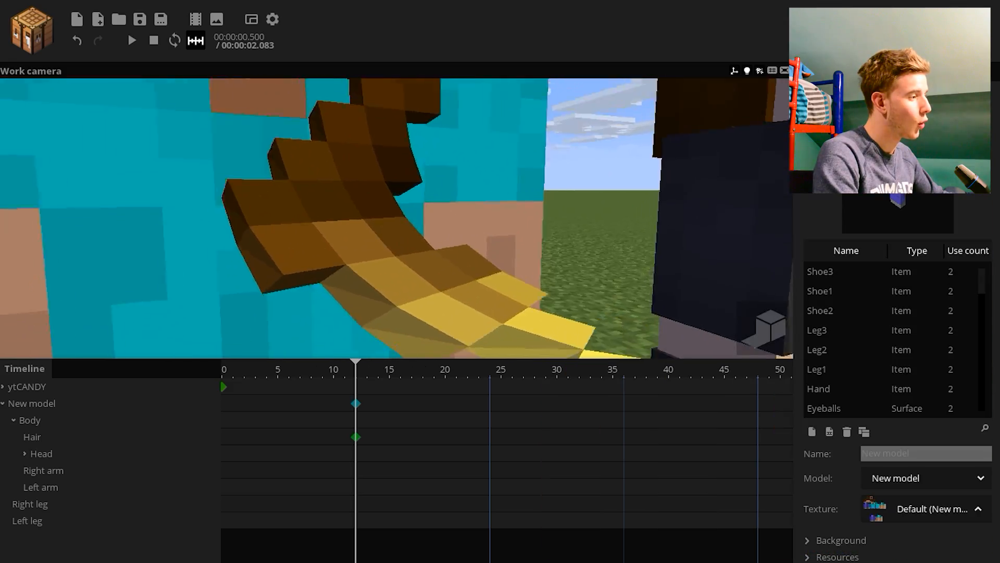
Step: Set the Hair's X bend to about -65° at frame 29, and select its keyframes at frames 1, 12, 21 and 29
key("s")
right_click_drag(369, 228, 370, 228)
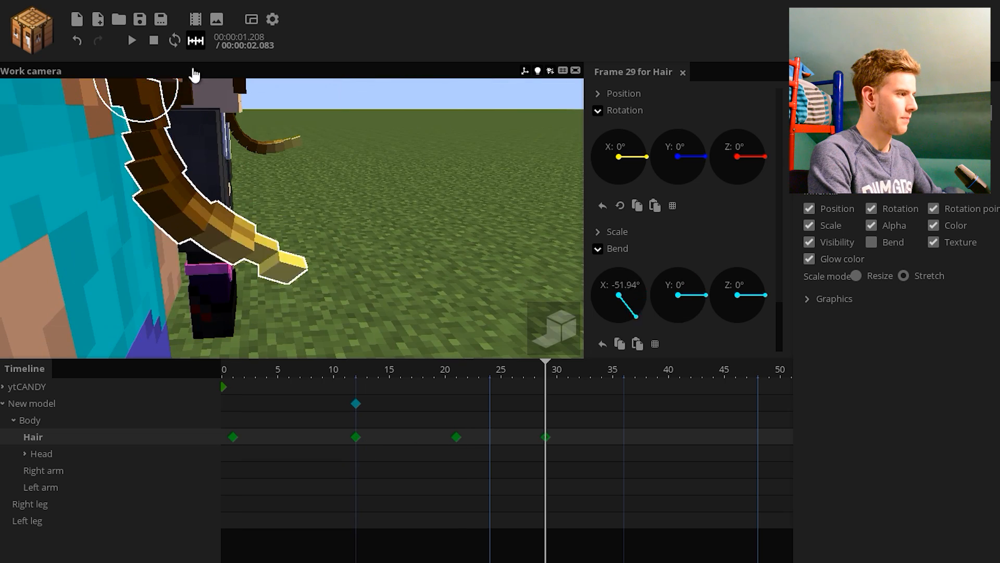
left_click_drag(193, 69, 188, 58)
scroll(780, 335, "down", 3)
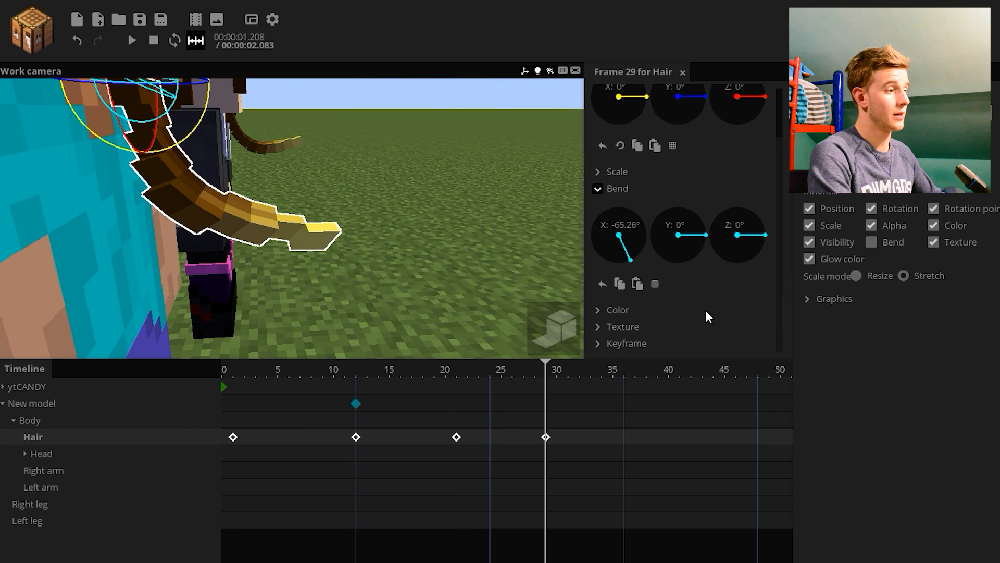
scroll(740, 336, "down", 2)
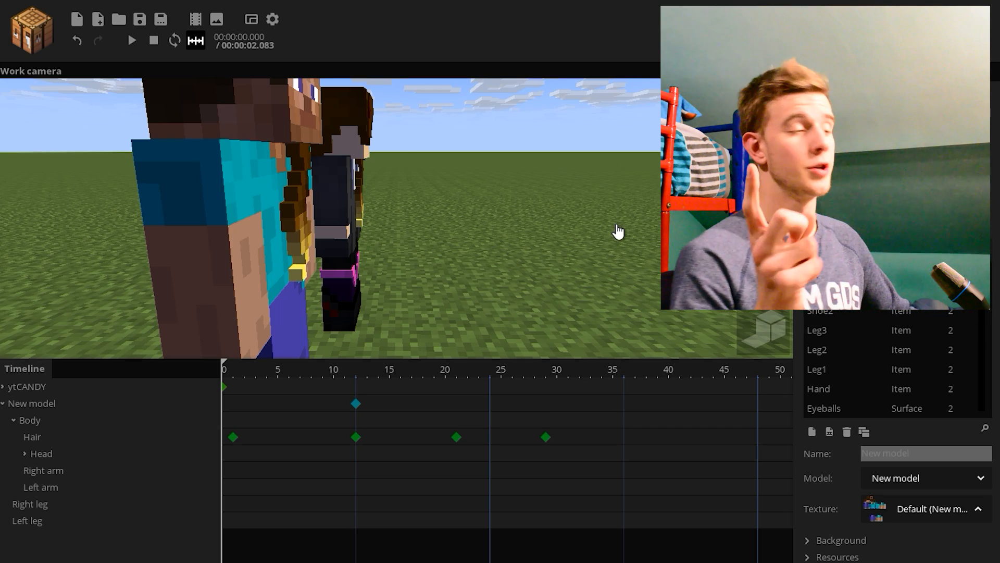
Step: Extend the hair swing with keyframes at frames 37 and 45, and play back the animation
left_click(457, 437)
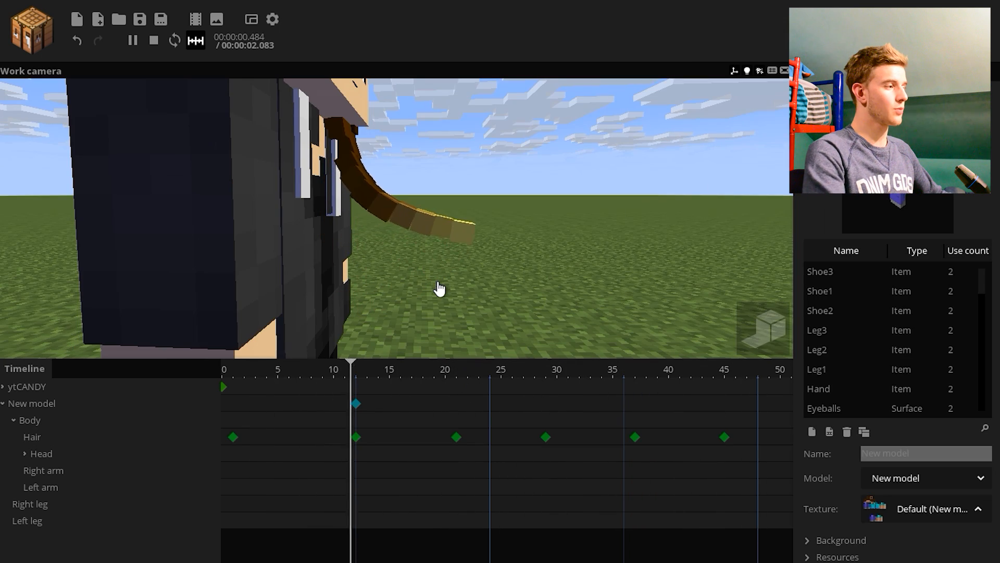
key("space")
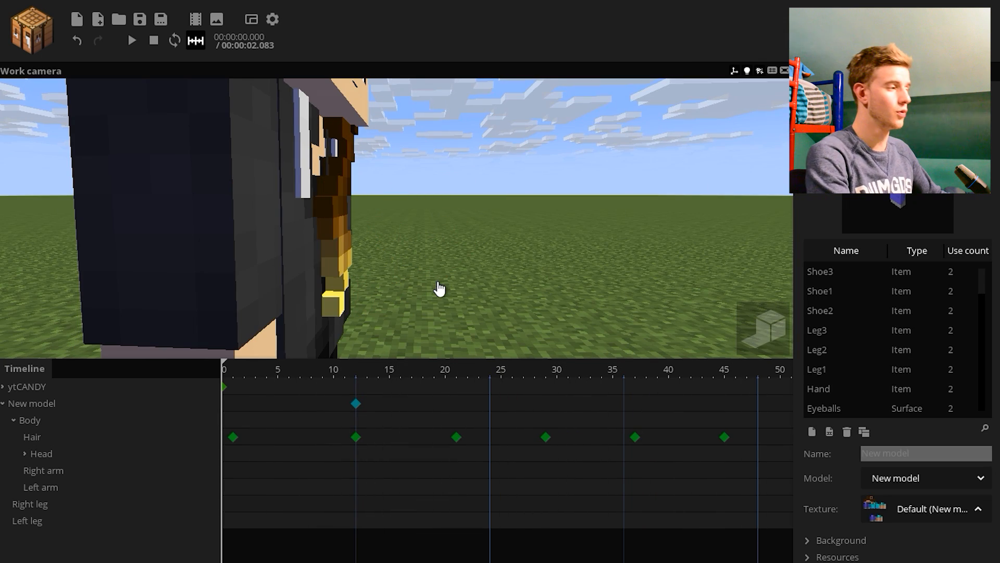
key("space")
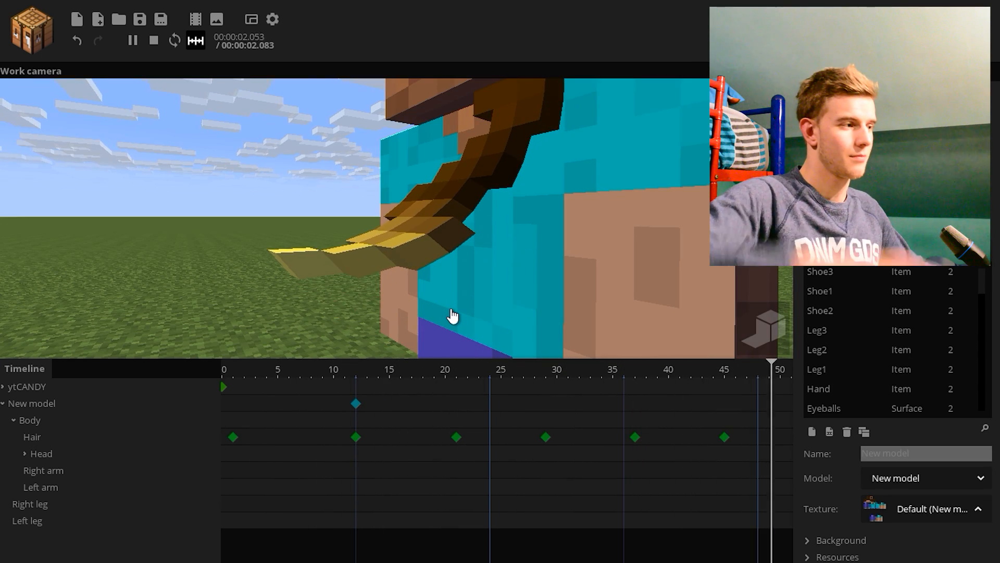